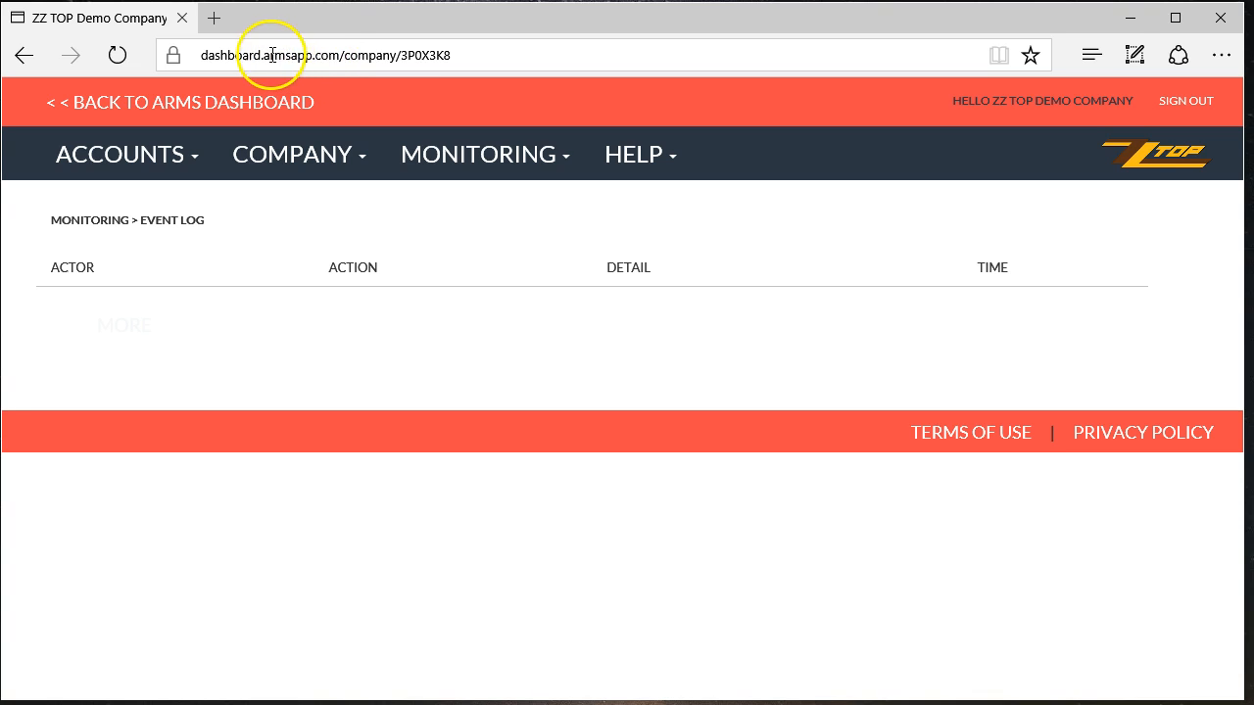
- Keep the company Countdown Timer at 120 mins and save the company info
{"action": "left_click", "coordinate": [342, 56]}
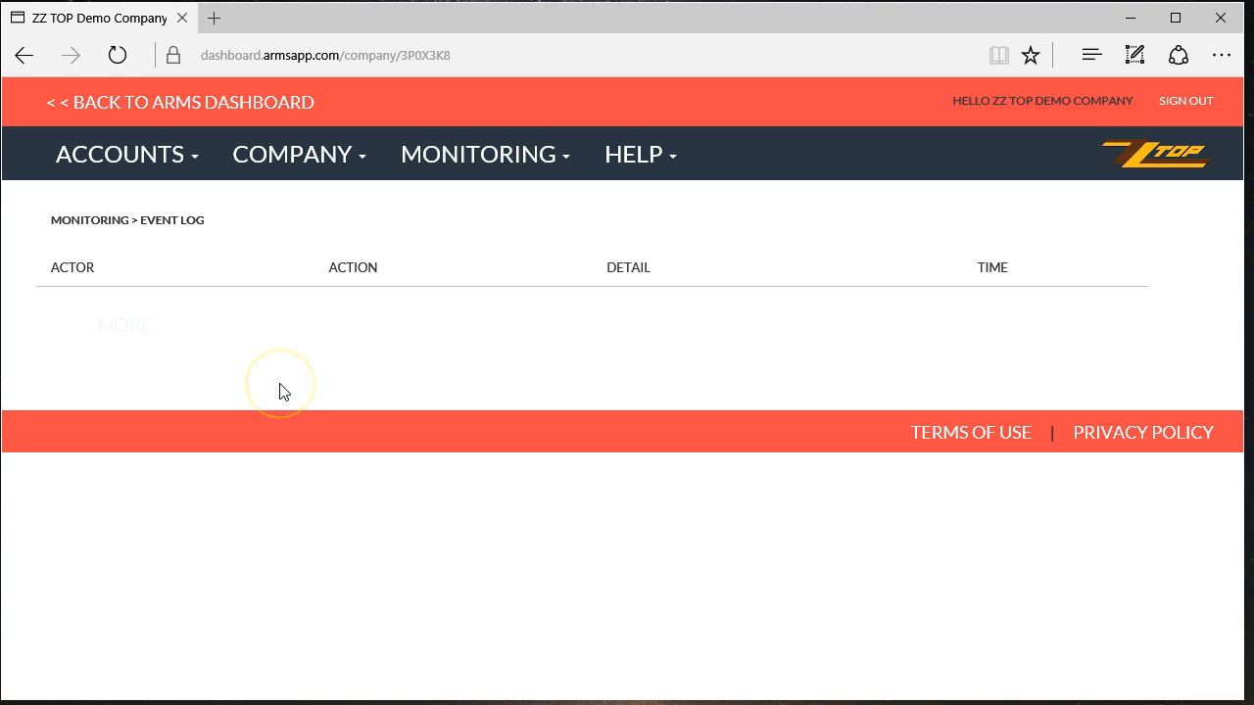
{"action": "left_click", "coordinate": [326, 162]}
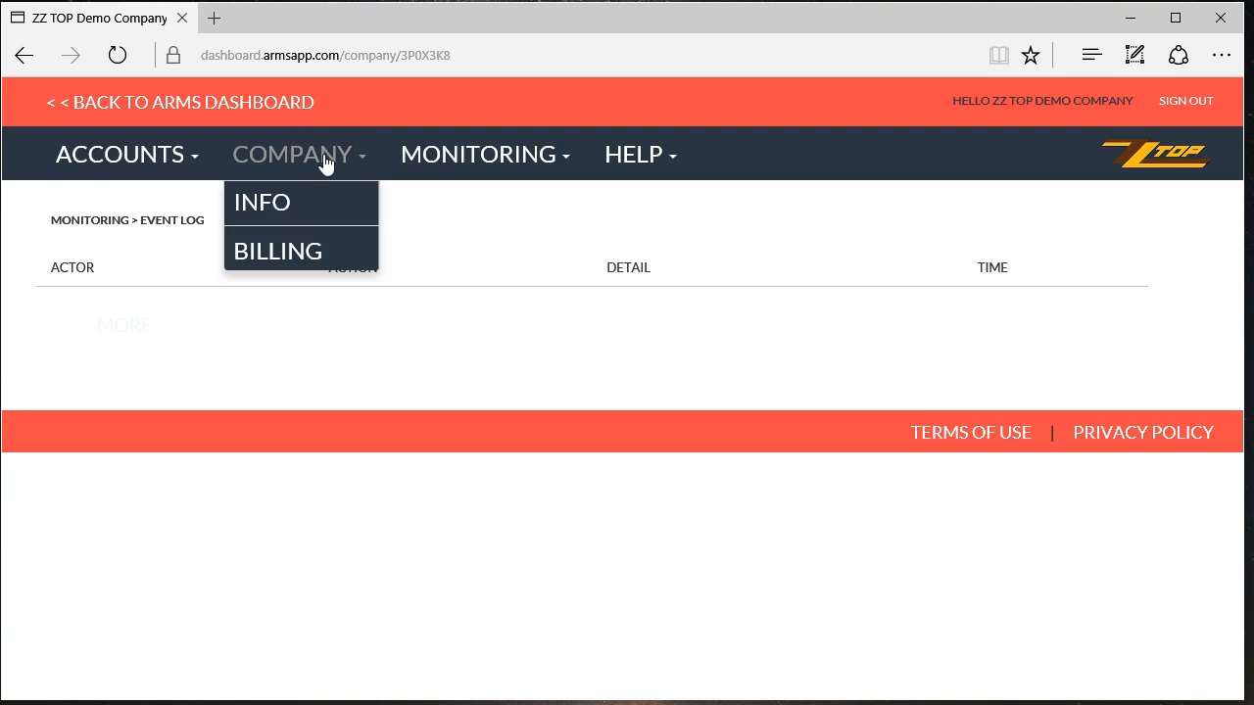
{"action": "left_click", "coordinate": [266, 217]}
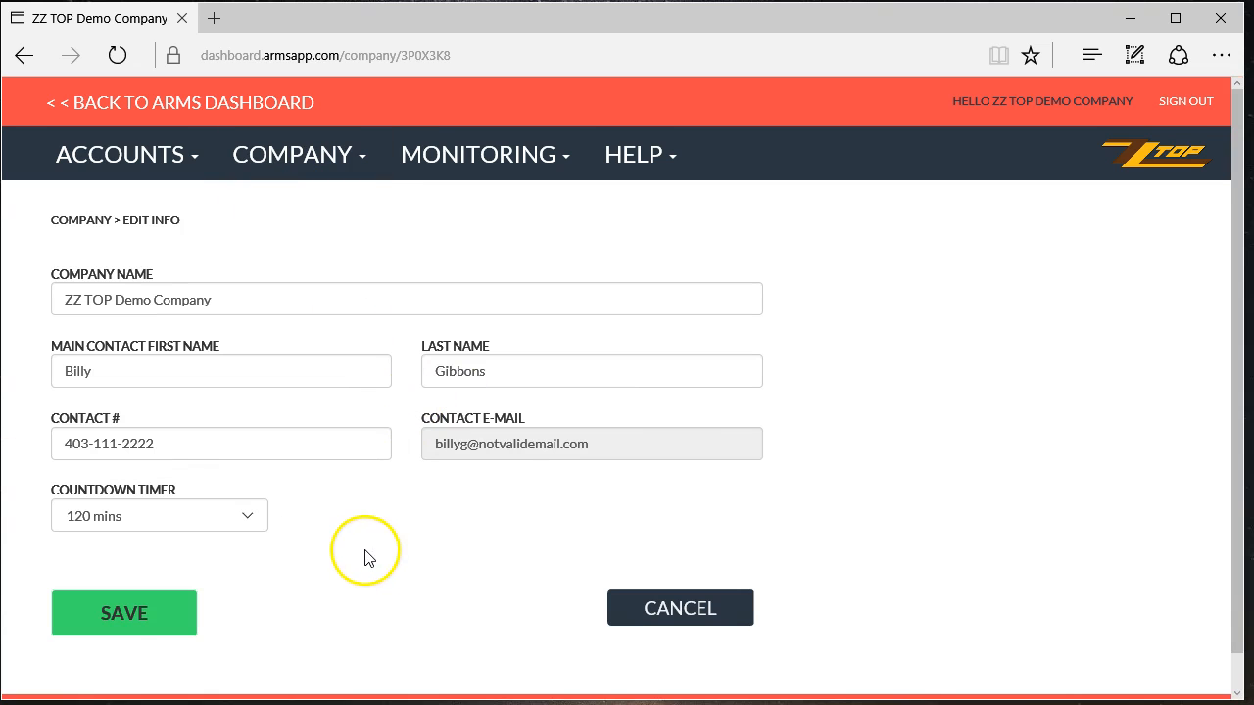
{"action": "scroll", "coordinate": [363, 554], "scroll_direction": "down", "scroll_amount": 1}
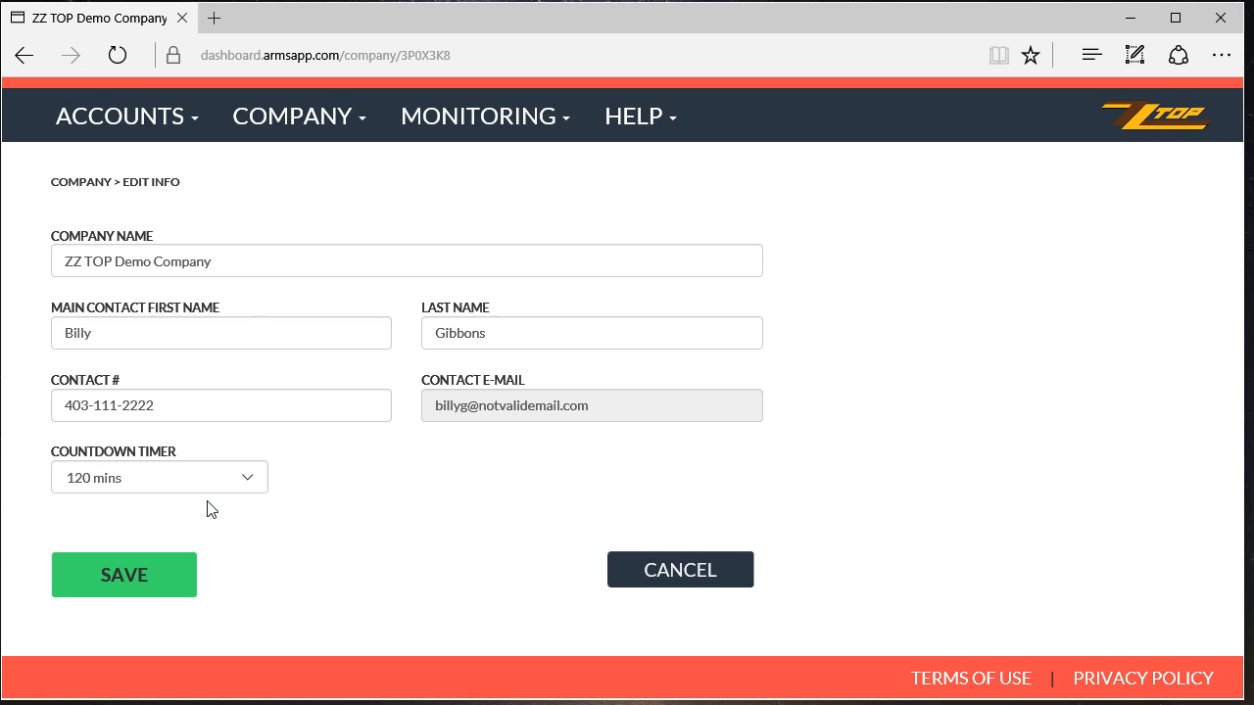
{"action": "left_click", "coordinate": [177, 476]}
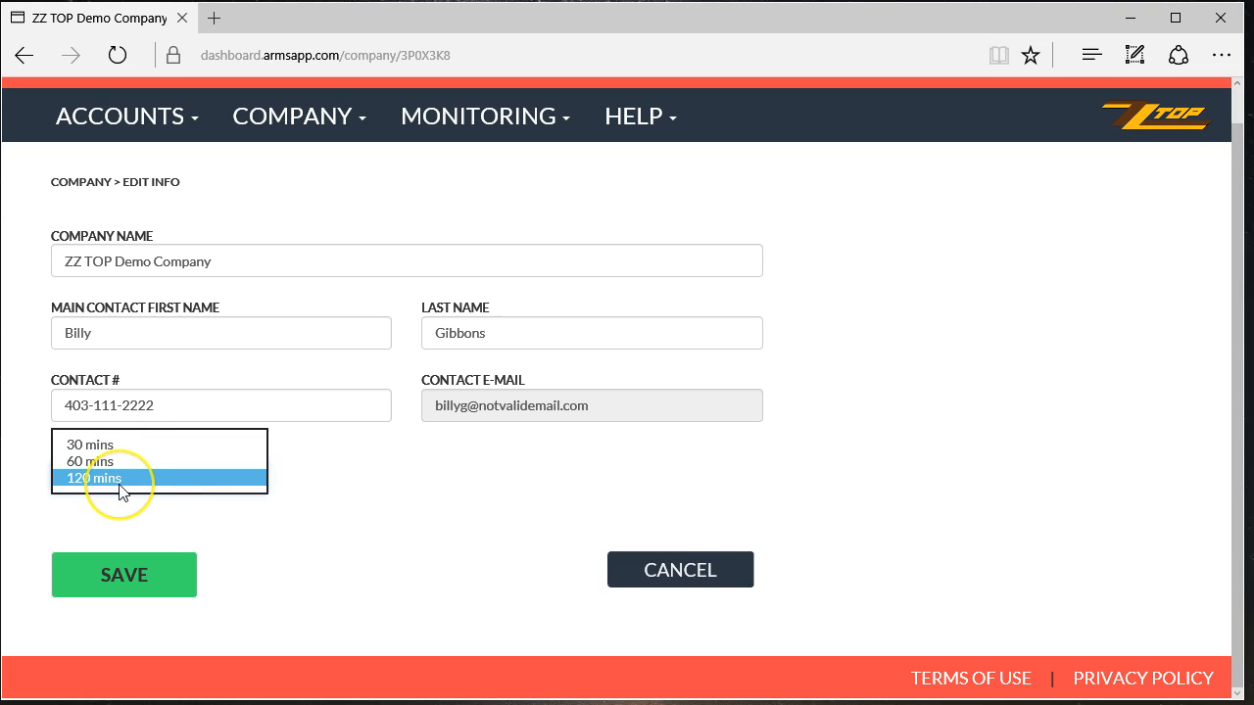
{"action": "left_click", "coordinate": [163, 537]}
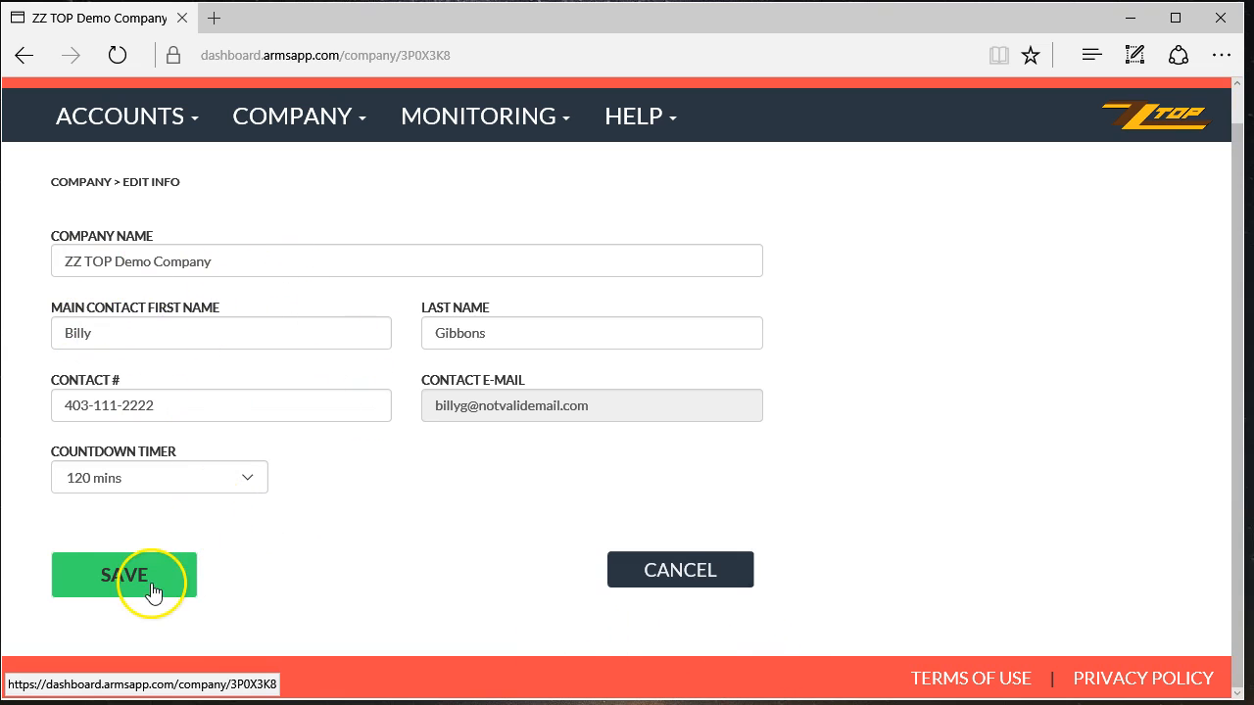
{"action": "left_click", "coordinate": [116, 584]}
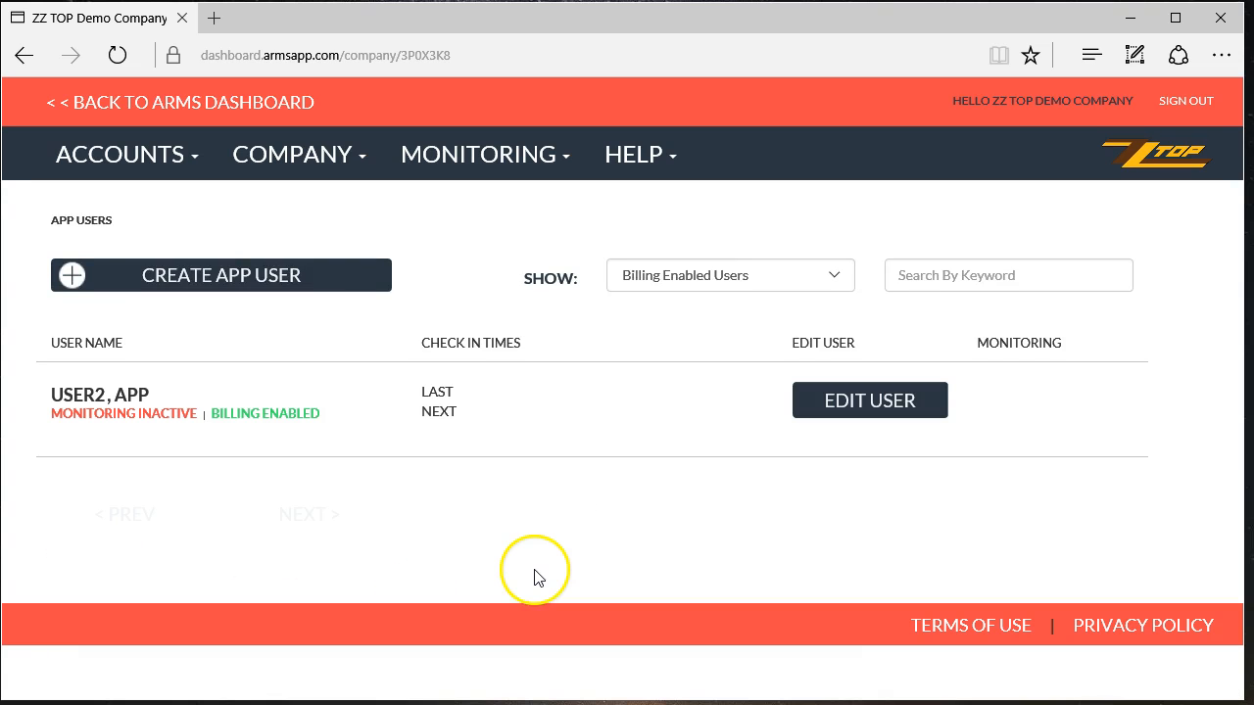
- Open Company Billing Info and highlight the $0 per user/month current plan price
{"action": "left_click", "coordinate": [291, 157]}
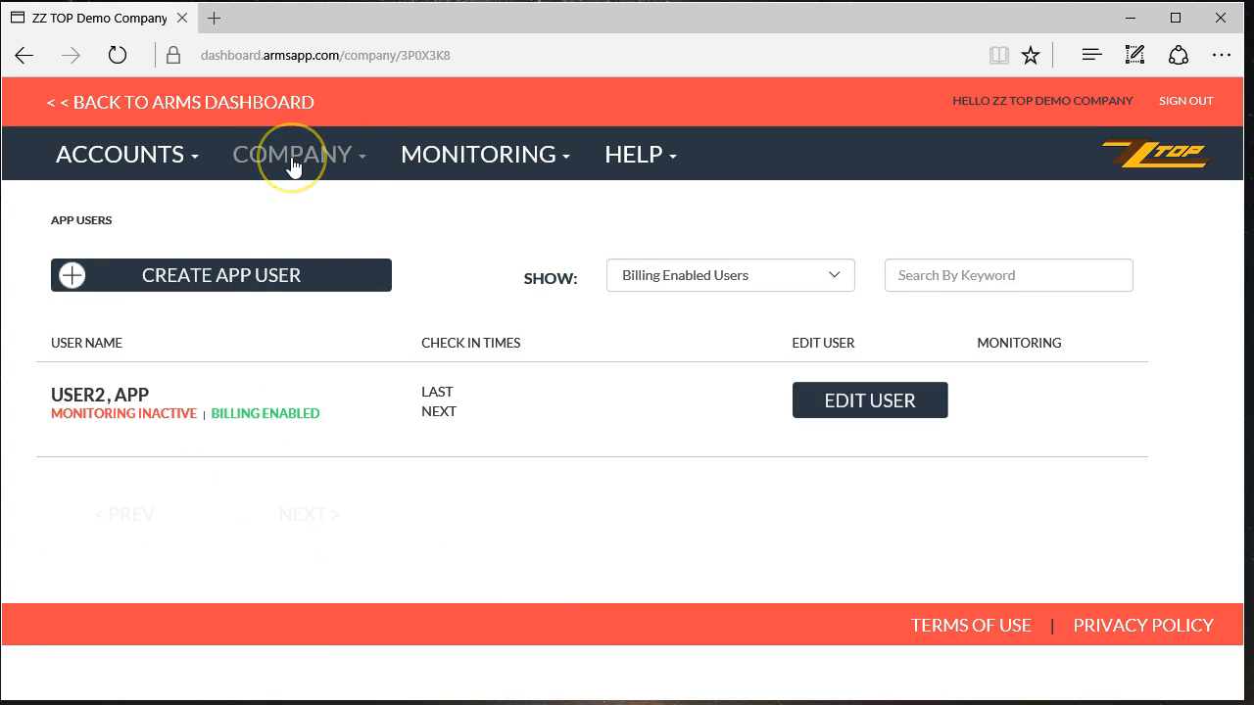
{"action": "left_click", "coordinate": [271, 249]}
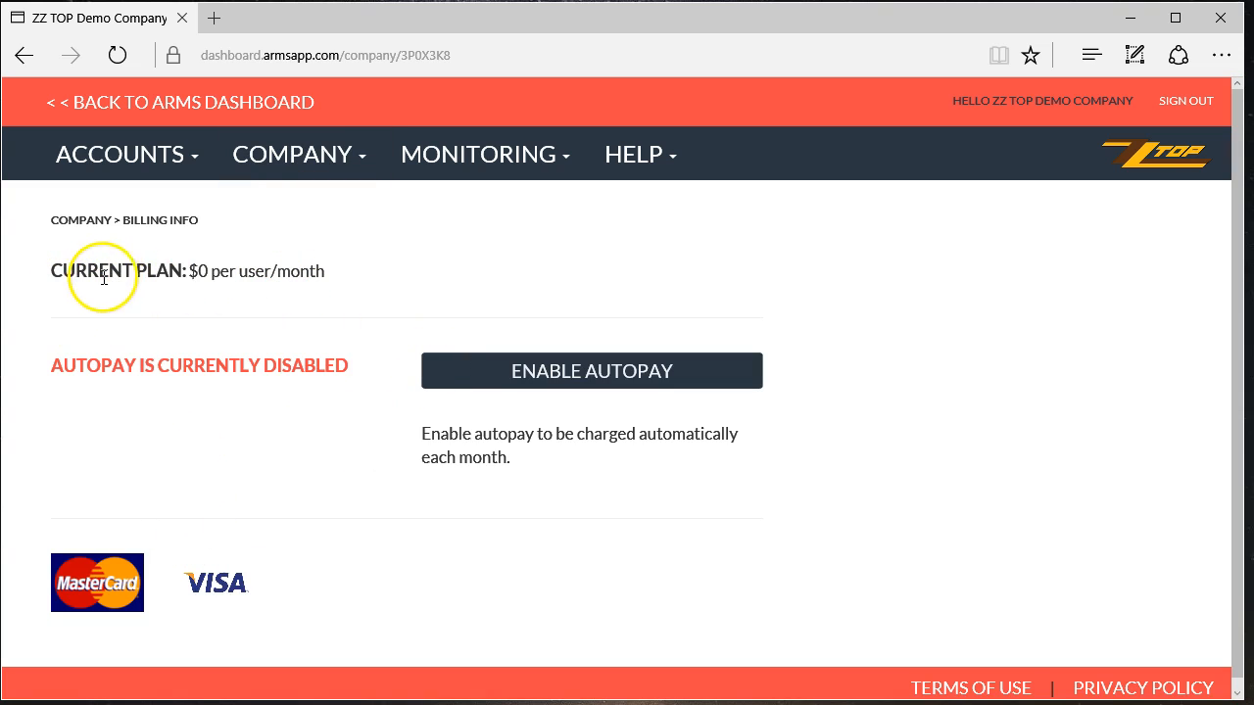
{"action": "left_click_drag", "start_coordinate": [77, 272], "coordinate": [304, 269]}
{"action": "left_click", "coordinate": [309, 270]}
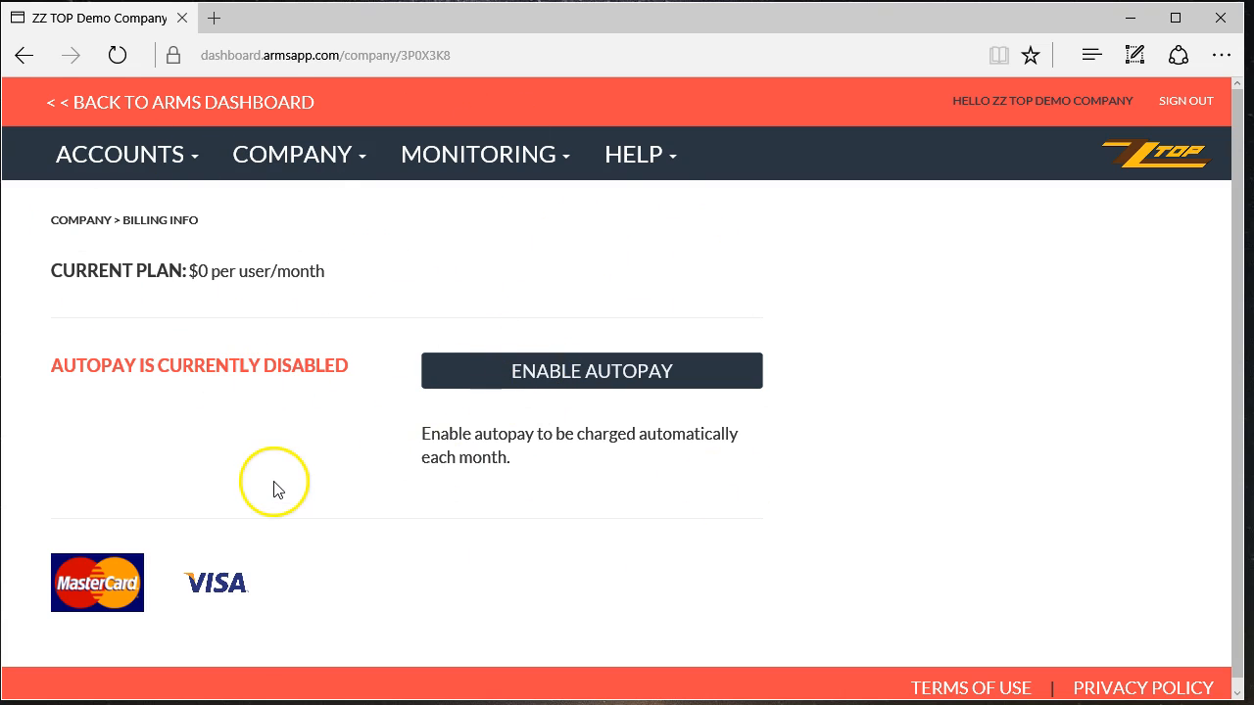
- Go to Accounts > Groups, where DEMO lists 1 employee, and start a new group
{"action": "left_click", "coordinate": [294, 160]}
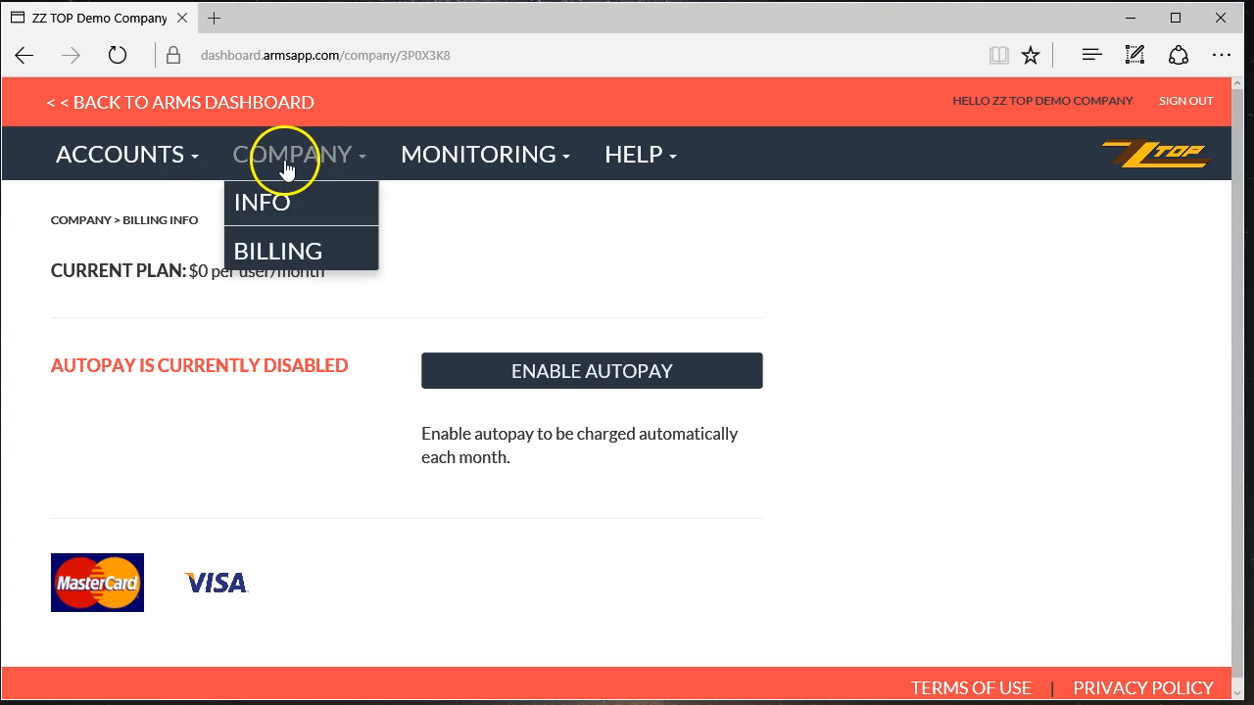
{"action": "left_click", "coordinate": [138, 164]}
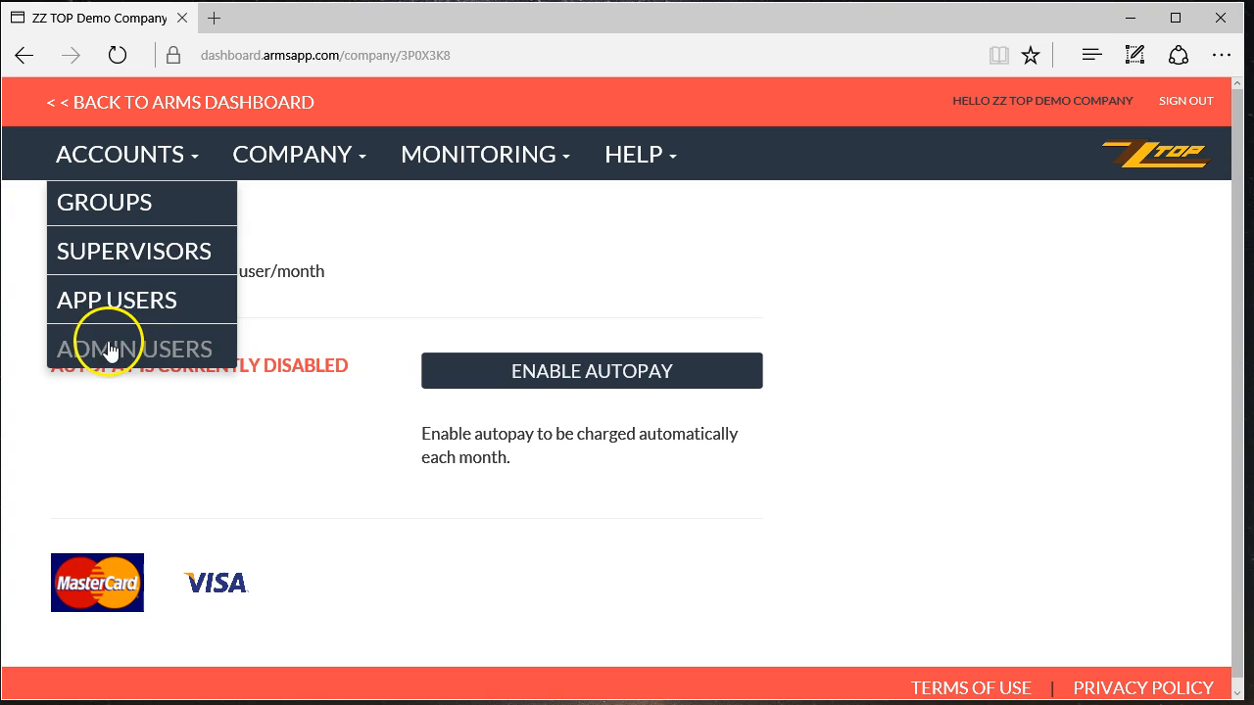
{"action": "left_click", "coordinate": [127, 210]}
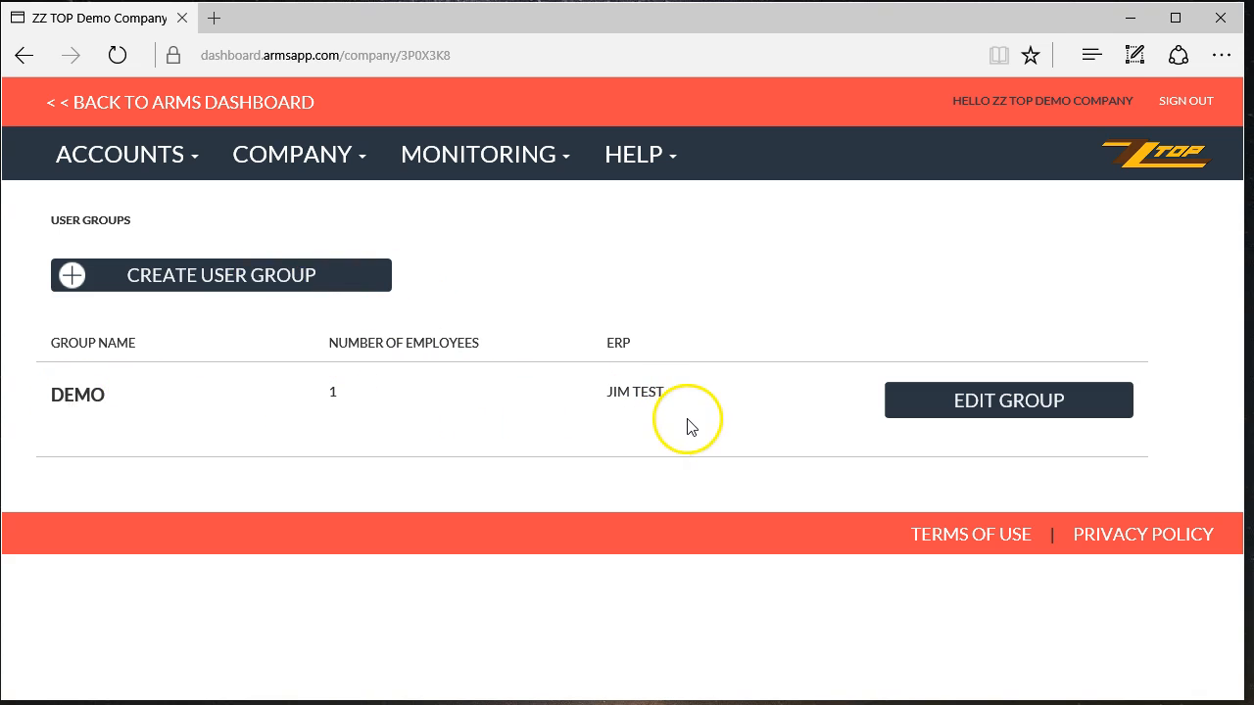
{"action": "left_click", "coordinate": [235, 282]}
- Name the new group Demo2 and enter the ERP contact's first name, last name and e-mail
{"action": "left_click", "coordinate": [147, 292]}
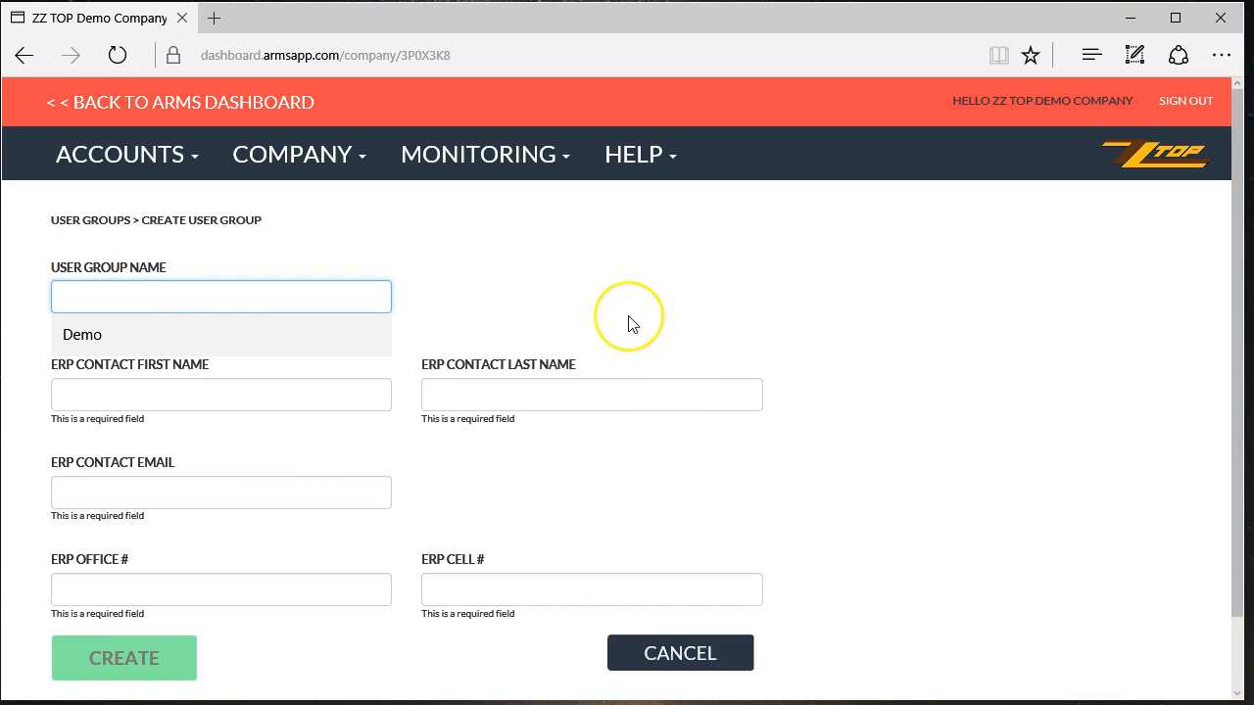
{"action": "type", "text": "Demo"}
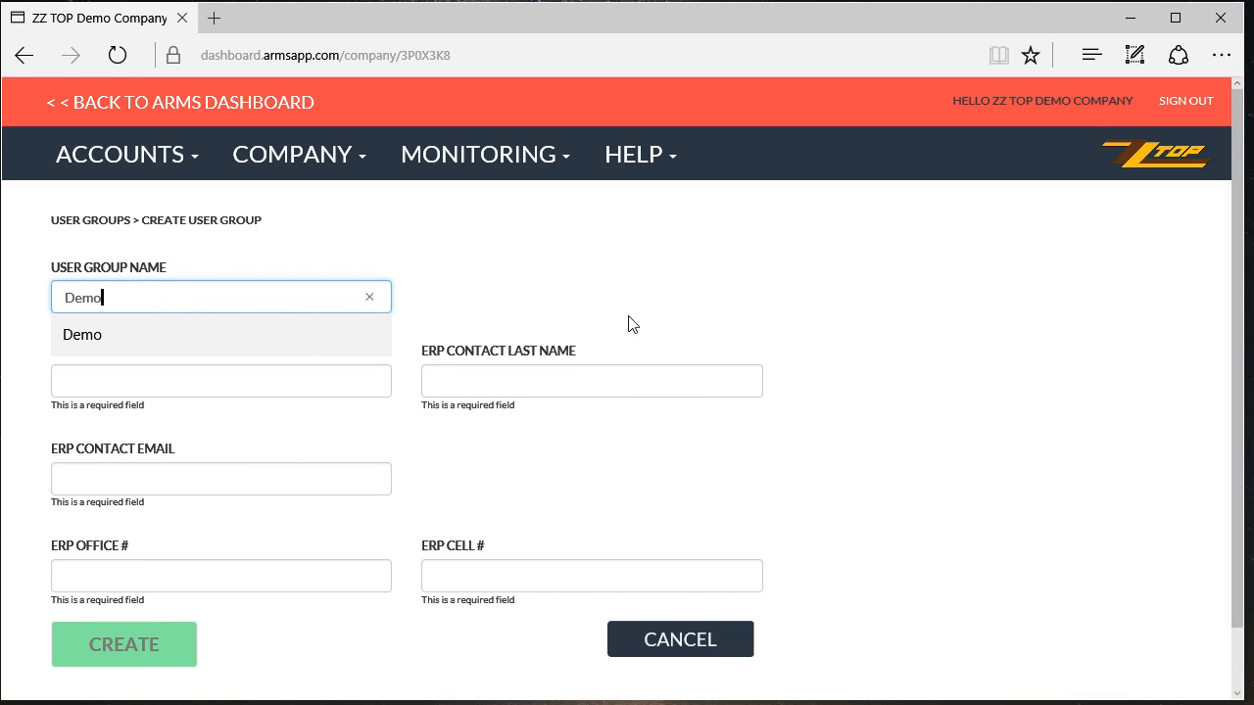
{"action": "type", "text": "2"}
{"action": "key", "text": "Tab"}
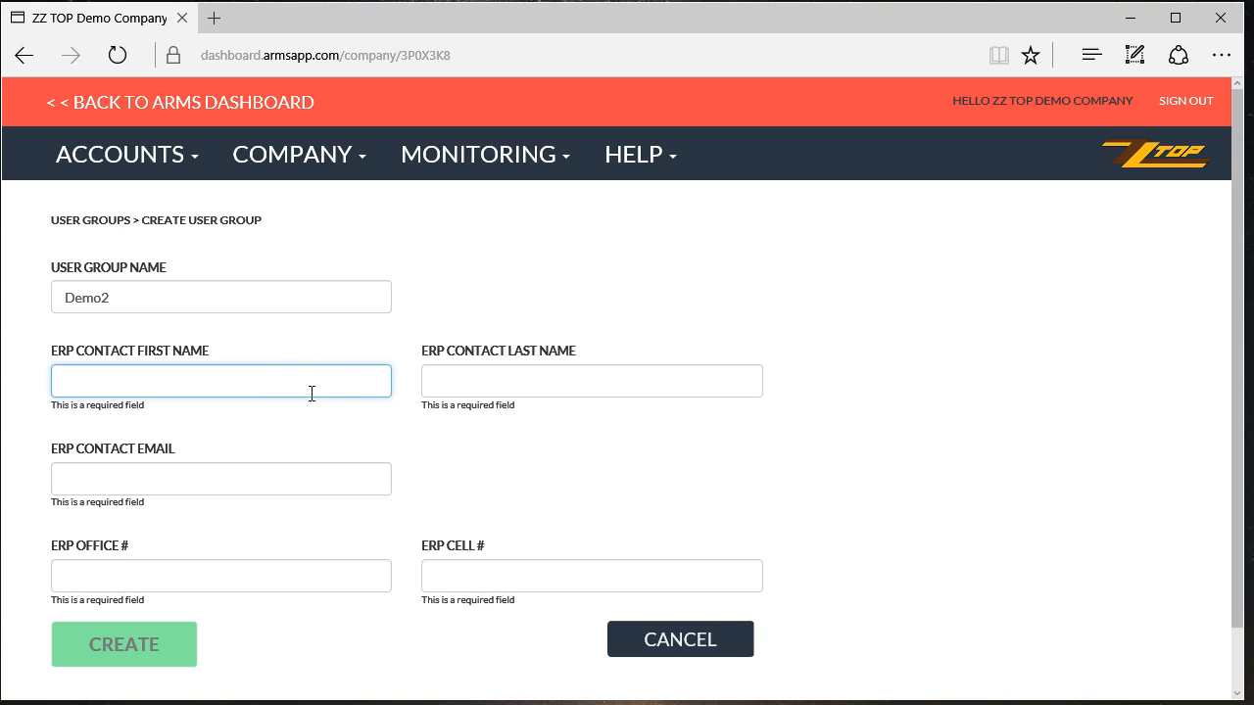
{"action": "type", "text": "Test"}
{"action": "key", "text": "Tab"}
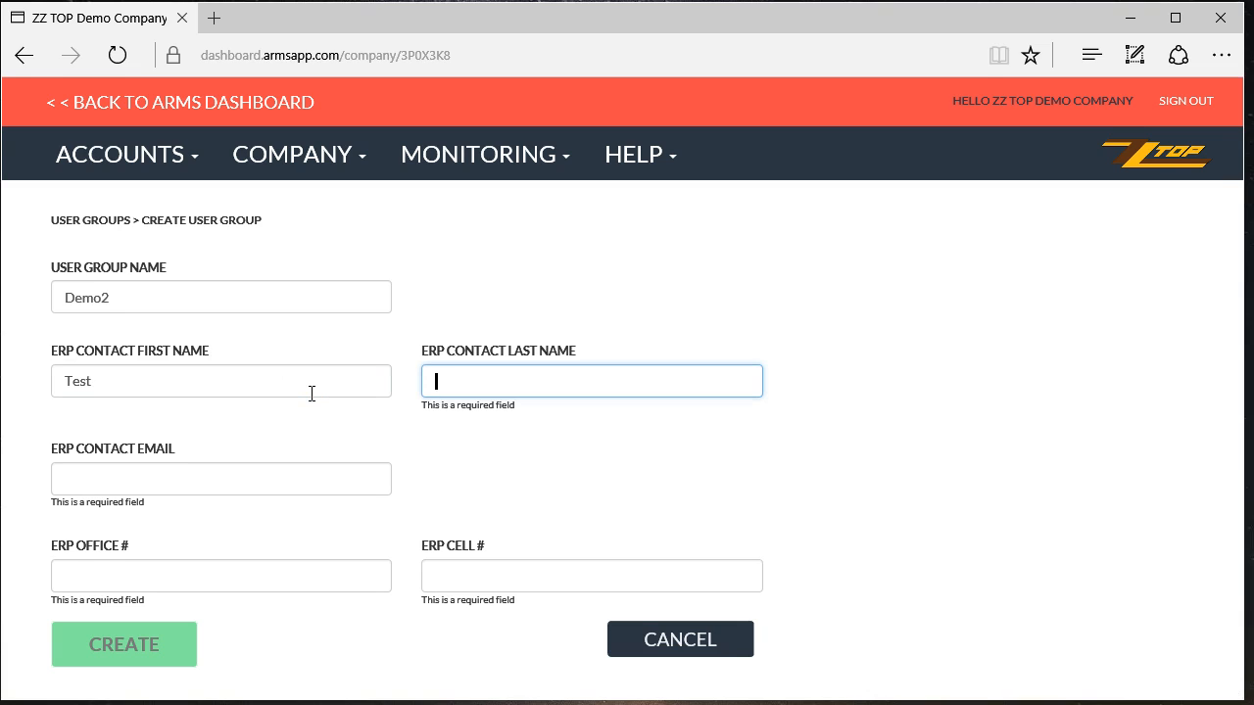
{"action": "type", "text": "Person2"}
{"action": "key", "text": "Tab"}
{"action": "type", "text": "test"}
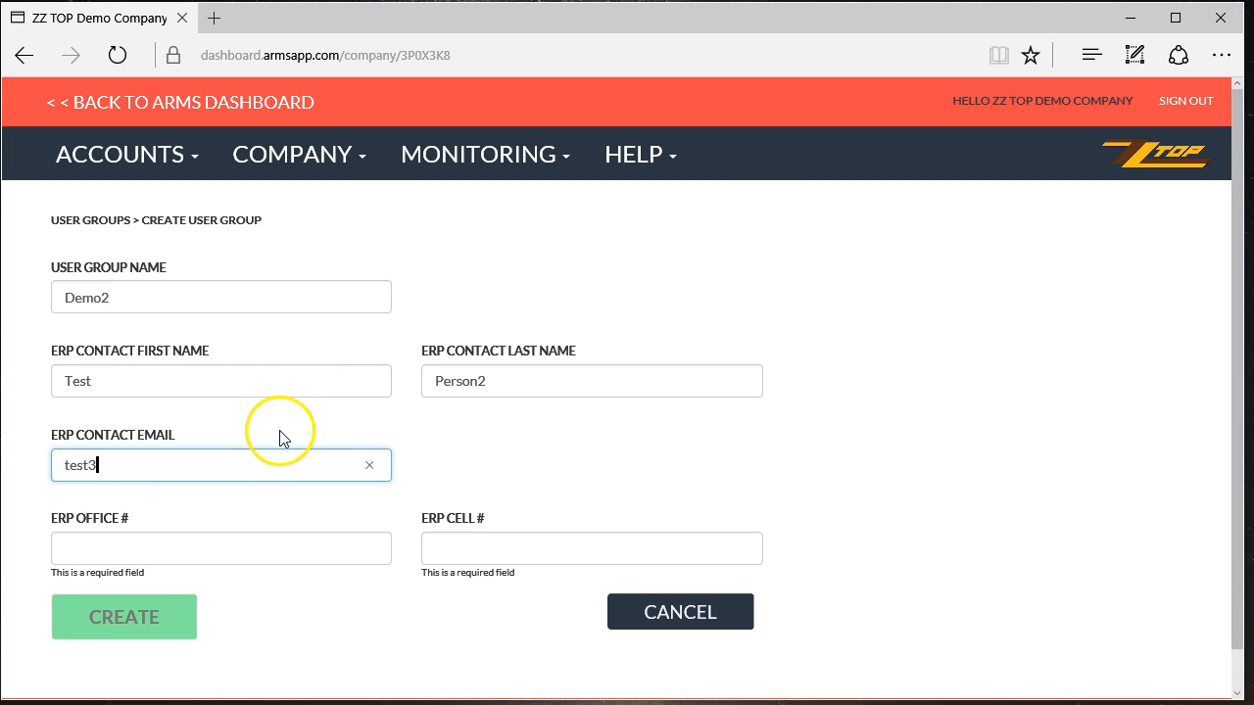
{"action": "type", "text": "3@"}
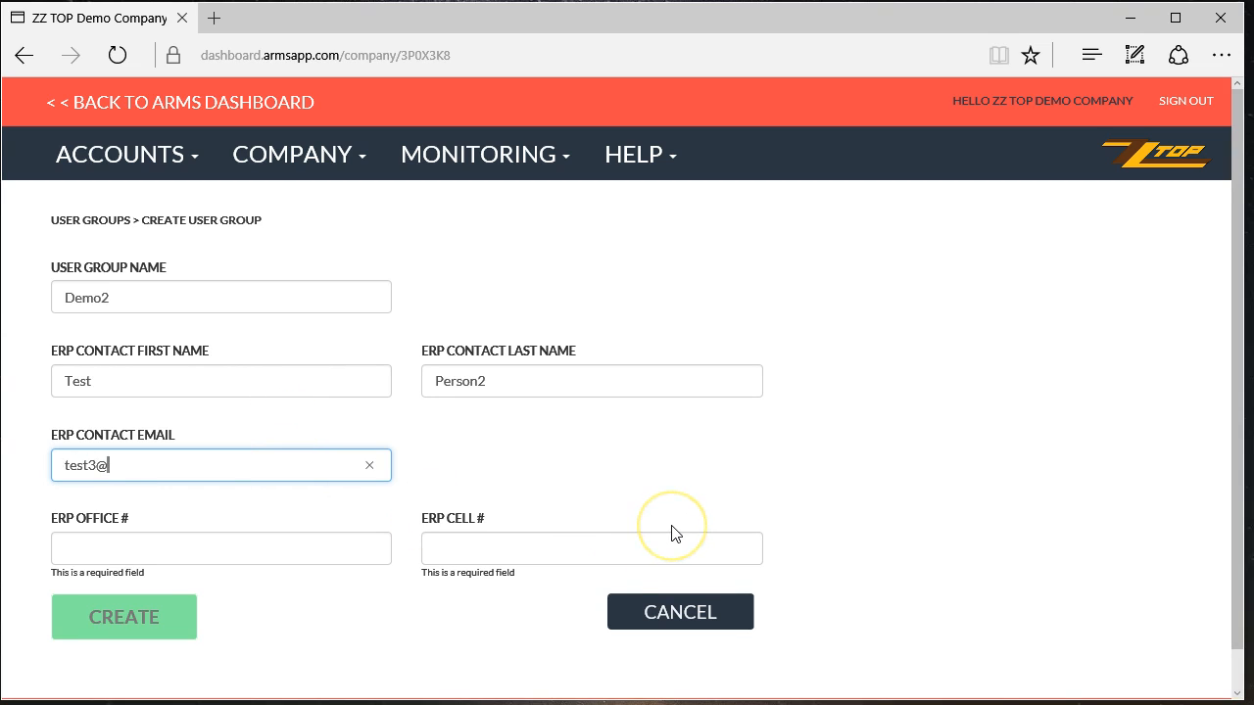
{"action": "type", "text": "test.com"}
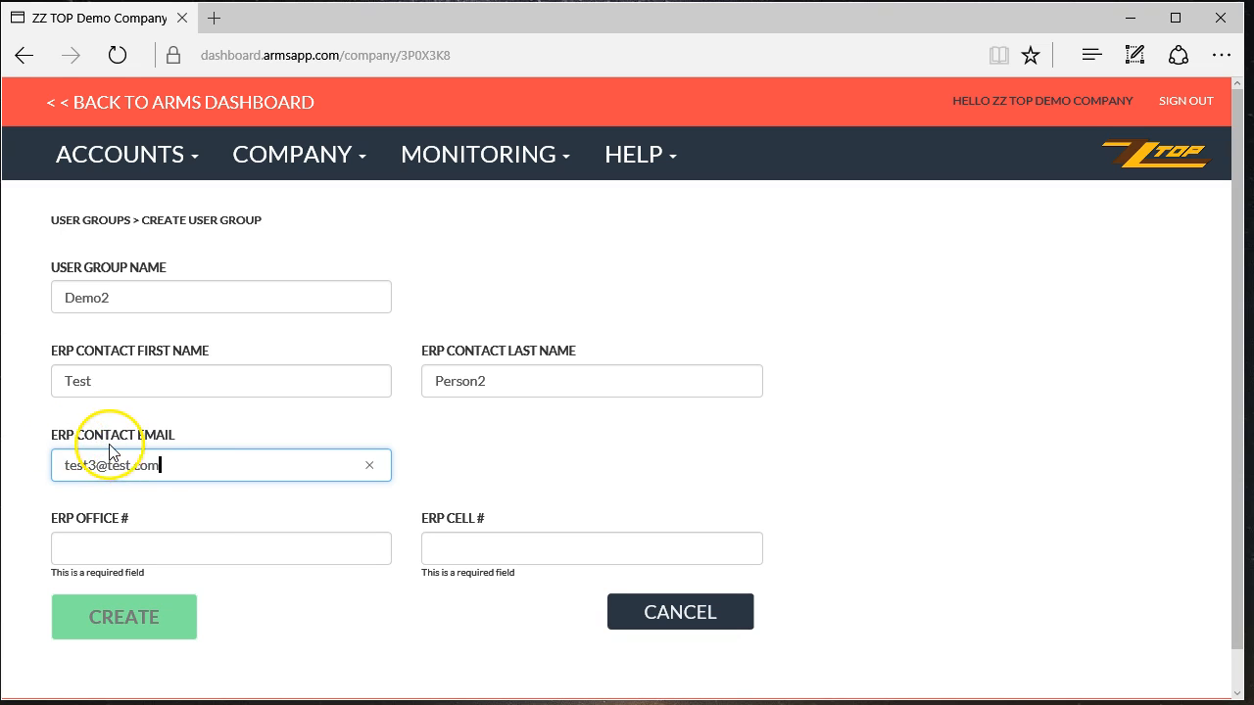
- Fill the contact's office and cell numbers from suggestions and create the Demo2 group
{"action": "left_click", "coordinate": [171, 548]}
{"action": "left_click", "coordinate": [144, 591]}
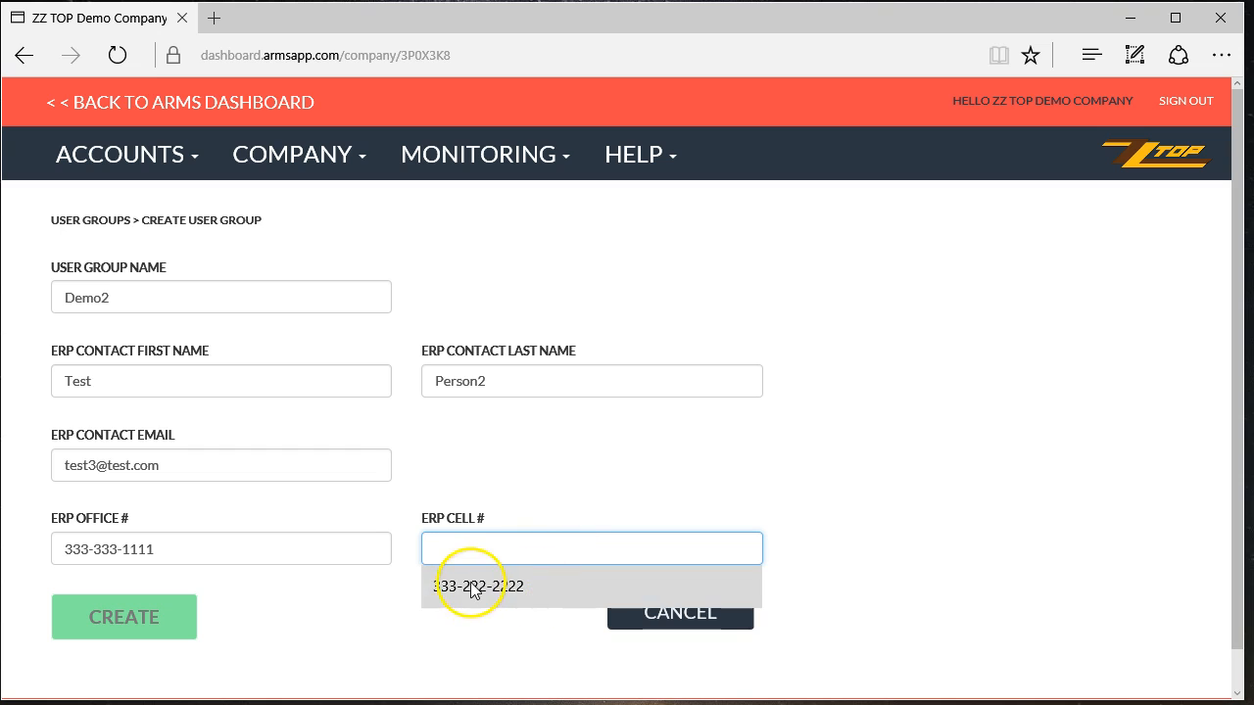
{"action": "left_click", "coordinate": [478, 587]}
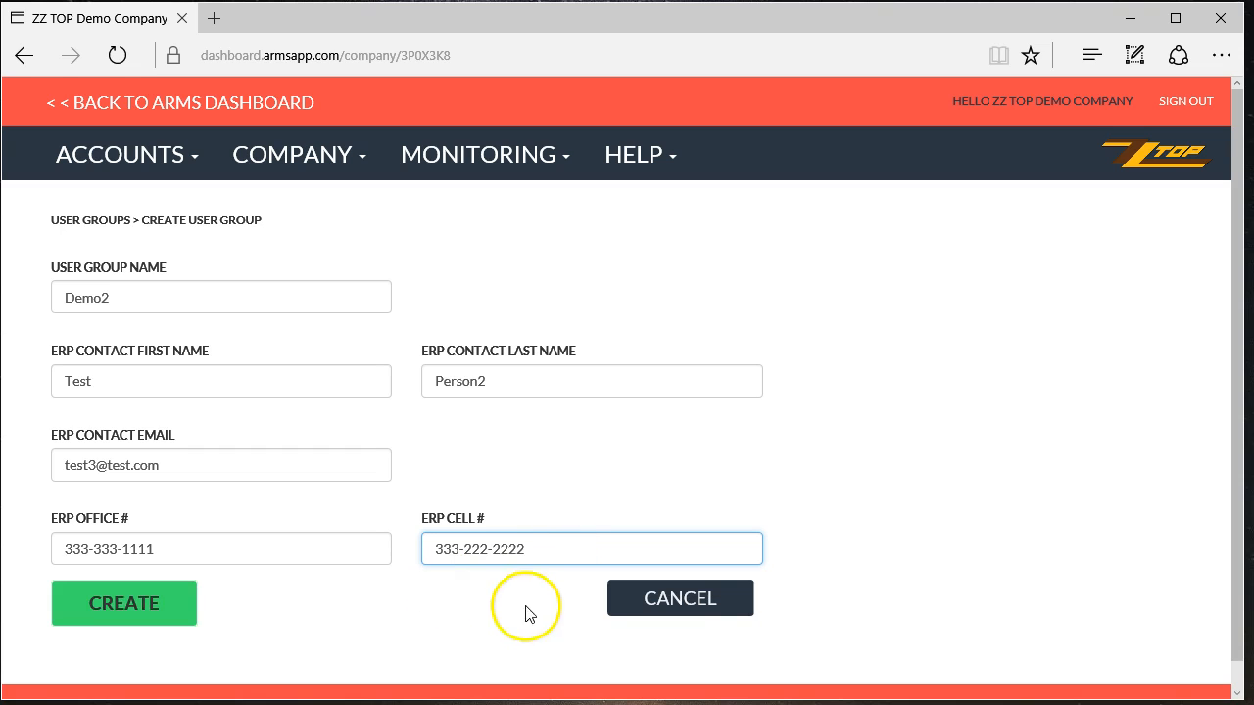
{"action": "left_click", "coordinate": [132, 607]}
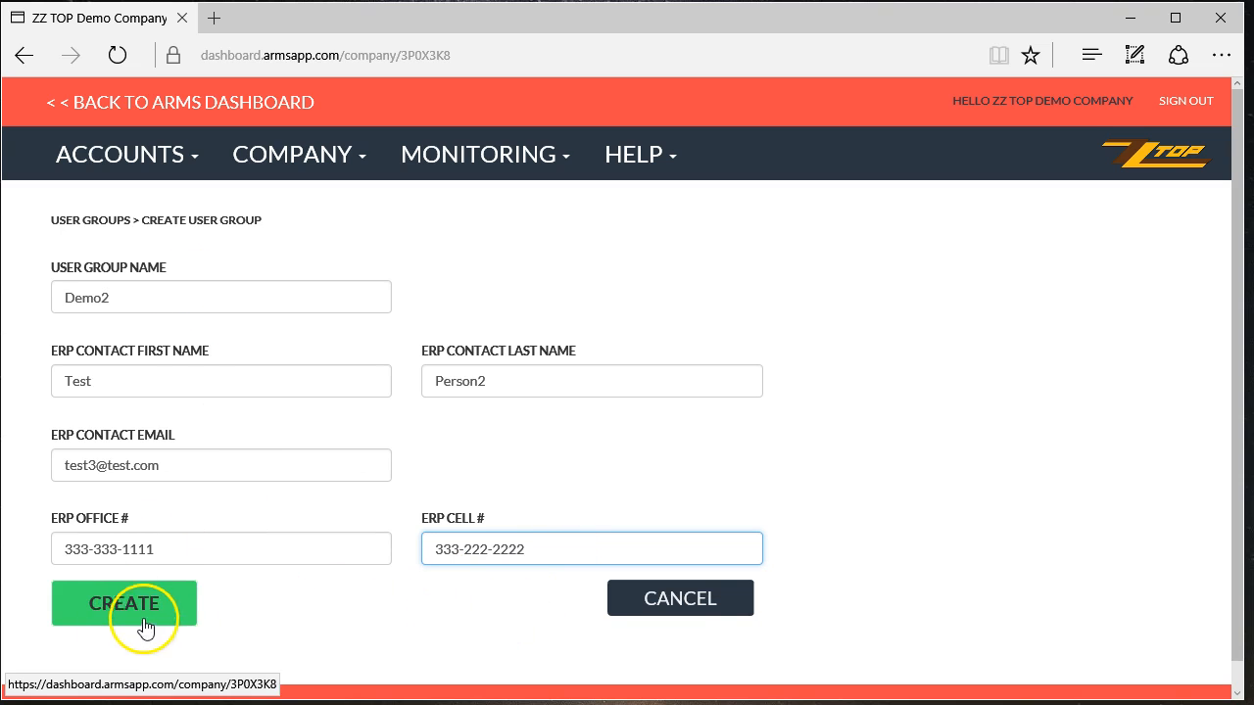
{"action": "left_click", "coordinate": [137, 609]}
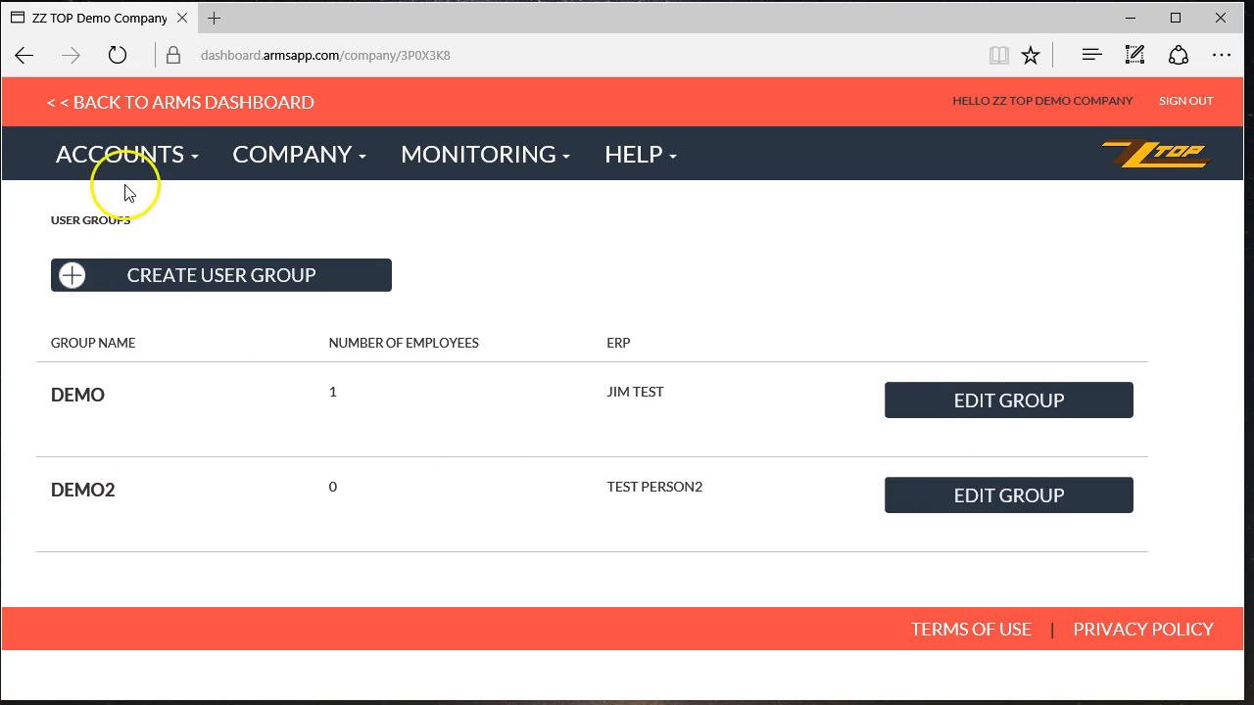
- Open the DEMO group's details, save them unchanged, then go to Accounts > Supervisors
{"action": "left_click", "coordinate": [104, 154]}
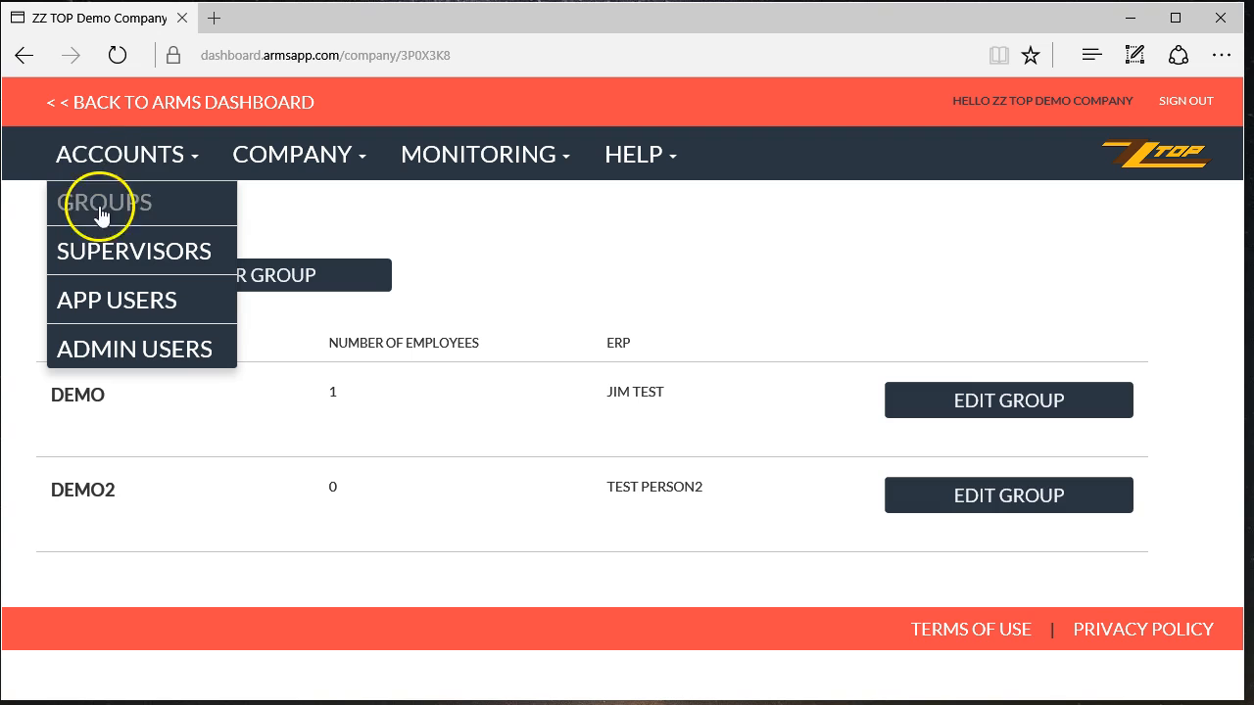
{"action": "left_click", "coordinate": [1029, 399]}
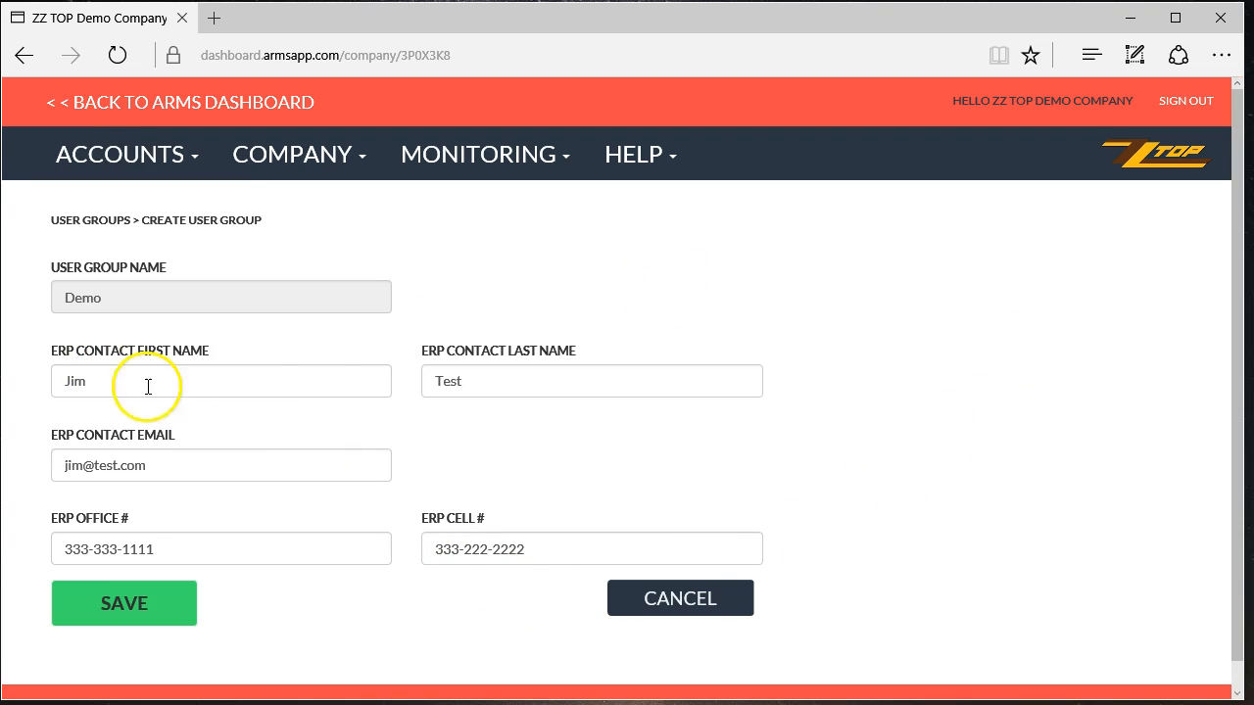
{"action": "left_click", "coordinate": [126, 617]}
{"action": "left_click", "coordinate": [146, 157]}
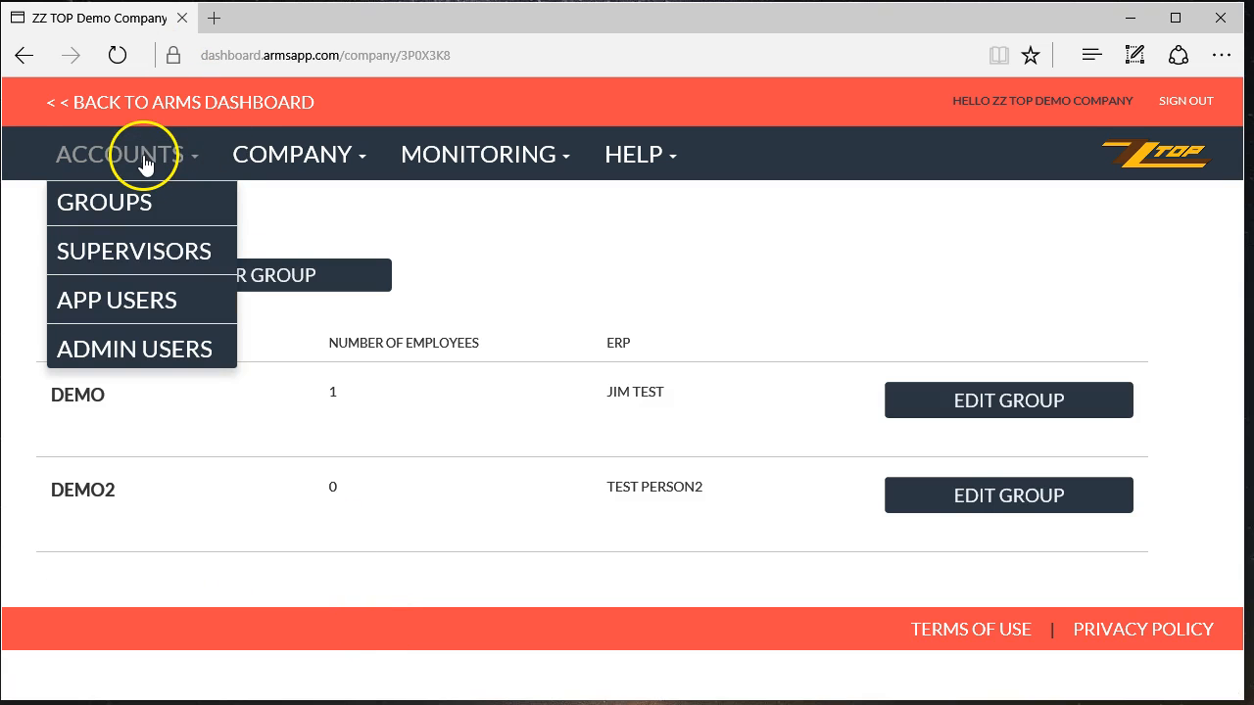
{"action": "left_click", "coordinate": [149, 262]}
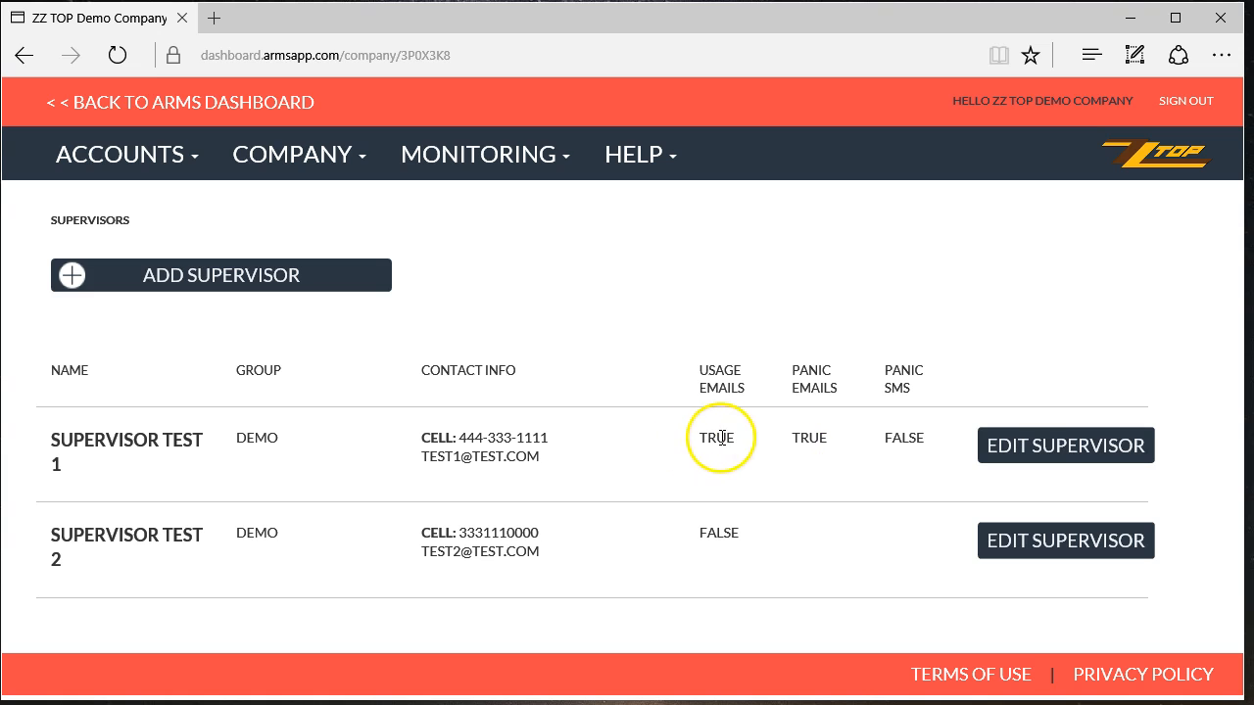
- Open the first test supervisor and check their first name and cell number entries
{"action": "left_click", "coordinate": [1082, 452]}
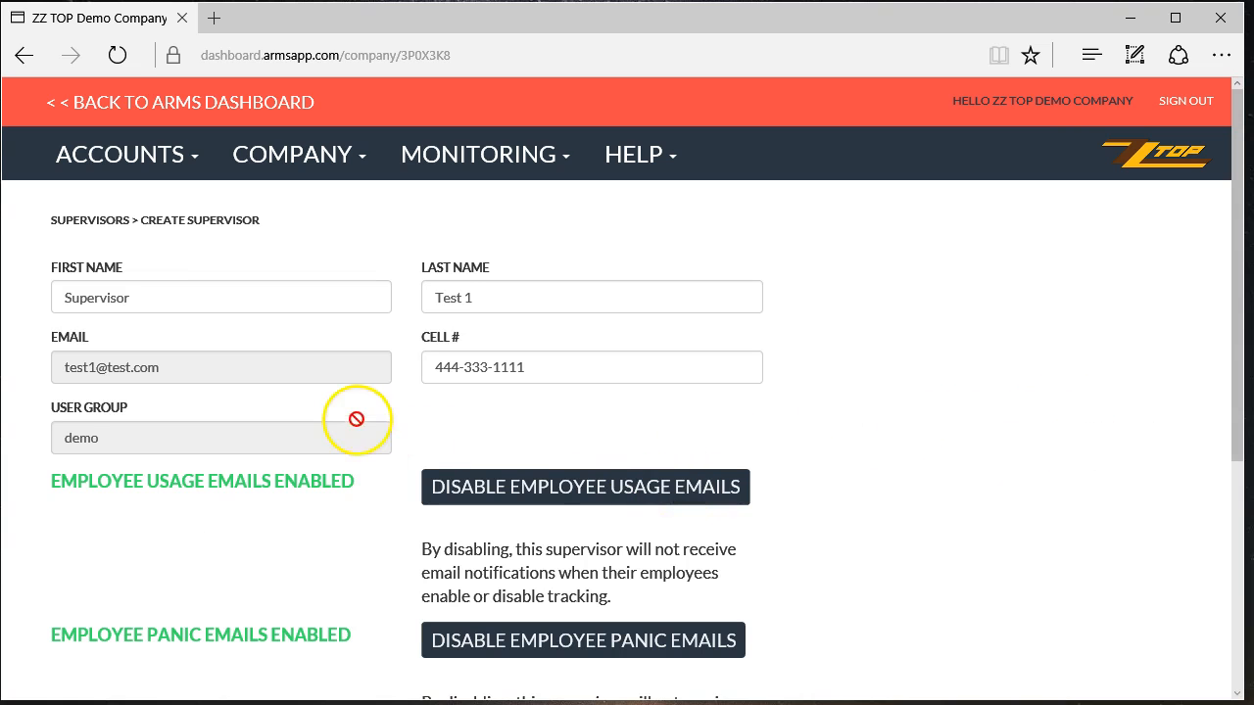
{"action": "left_click", "coordinate": [165, 290]}
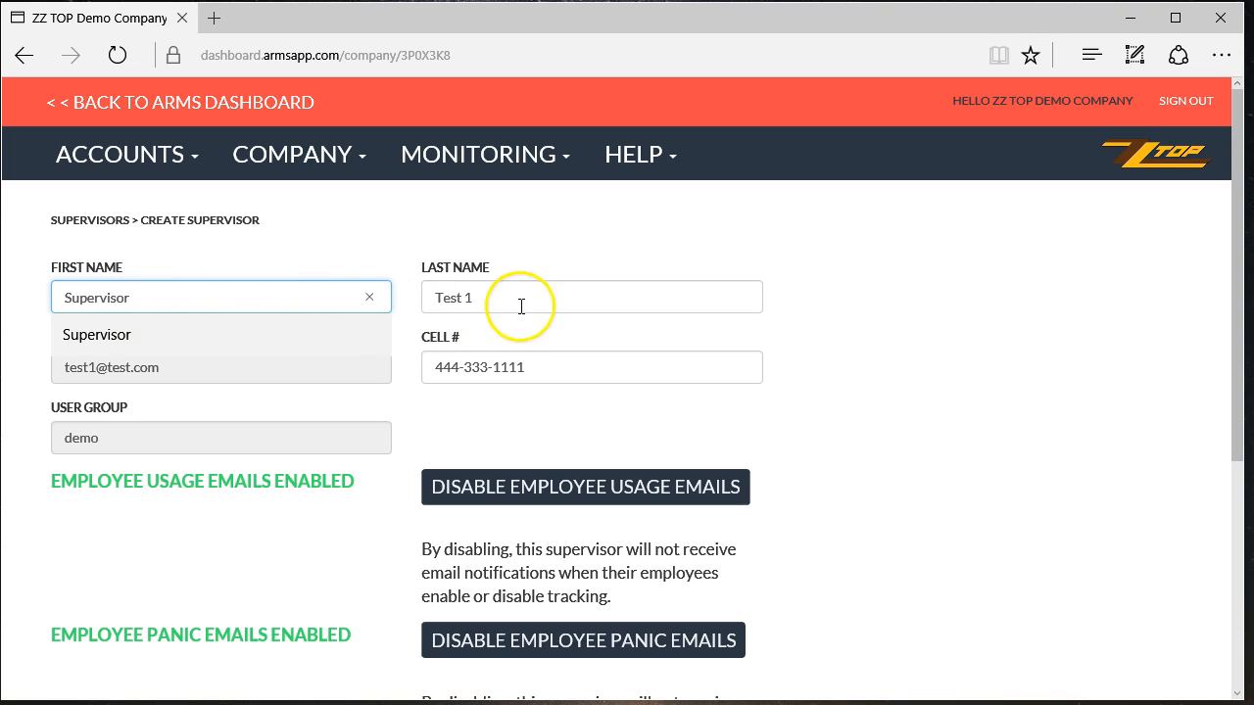
{"action": "left_click", "coordinate": [1089, 382]}
{"action": "left_click", "coordinate": [580, 369]}
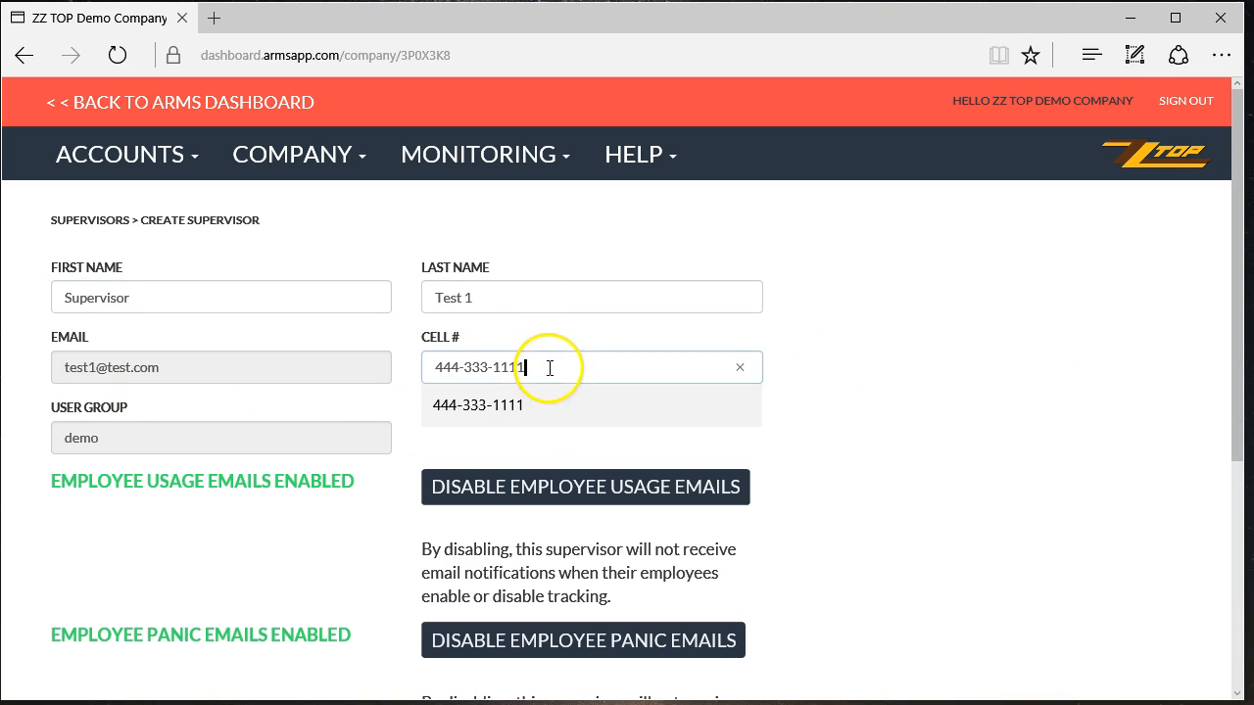
{"action": "scroll", "coordinate": [957, 467], "scroll_direction": "down", "scroll_amount": 2}
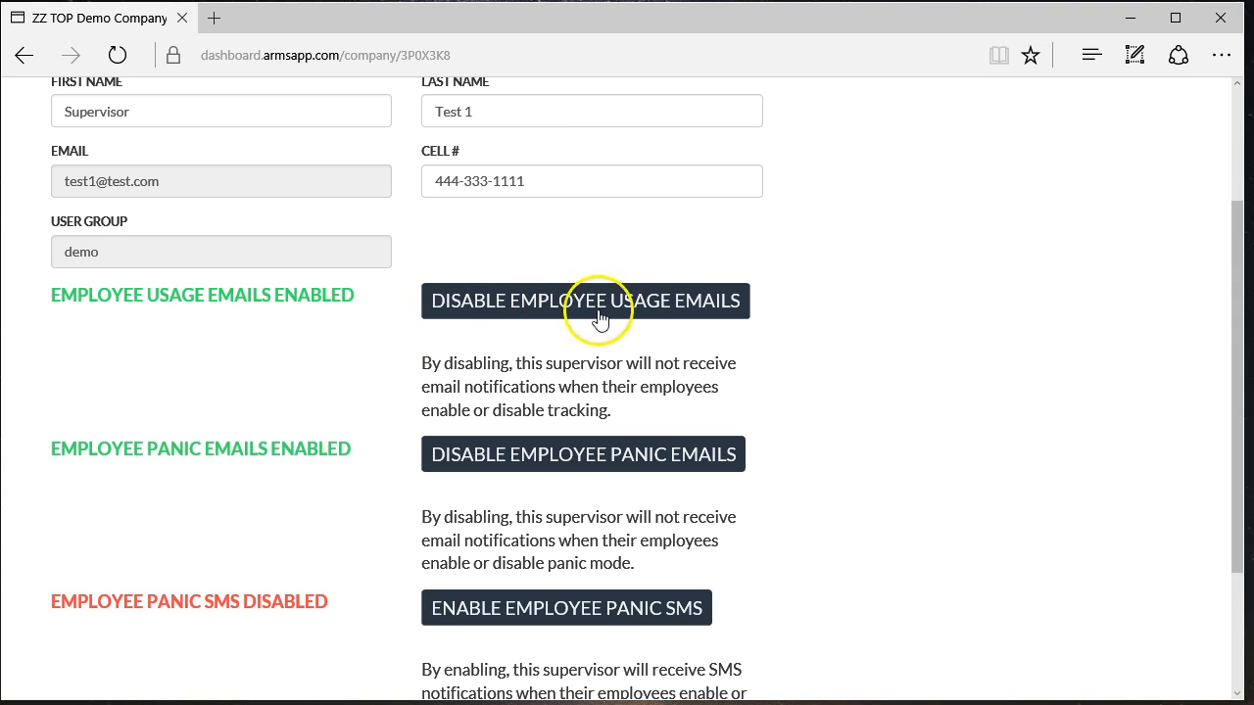
{"action": "scroll", "coordinate": [989, 372], "scroll_direction": "down", "scroll_amount": 1}
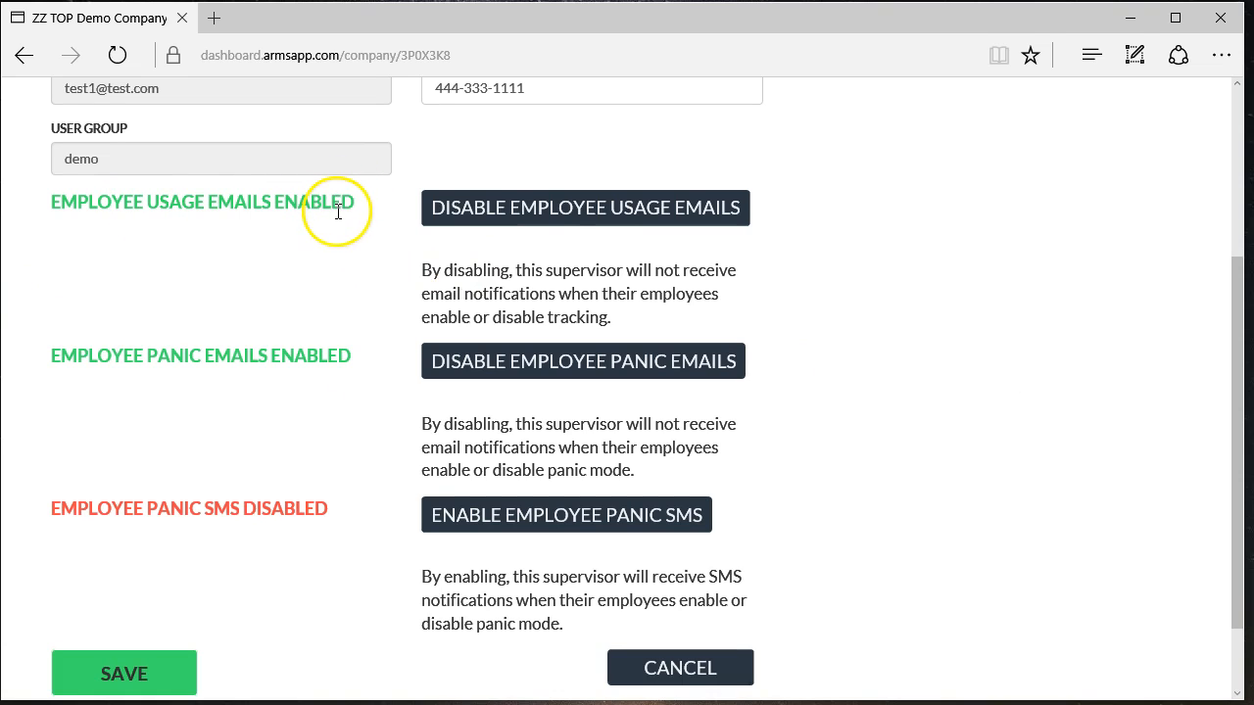
- Save the supervisor with usage and panic e-mails enabled and panic SMS off
{"action": "left_click", "coordinate": [600, 205]}
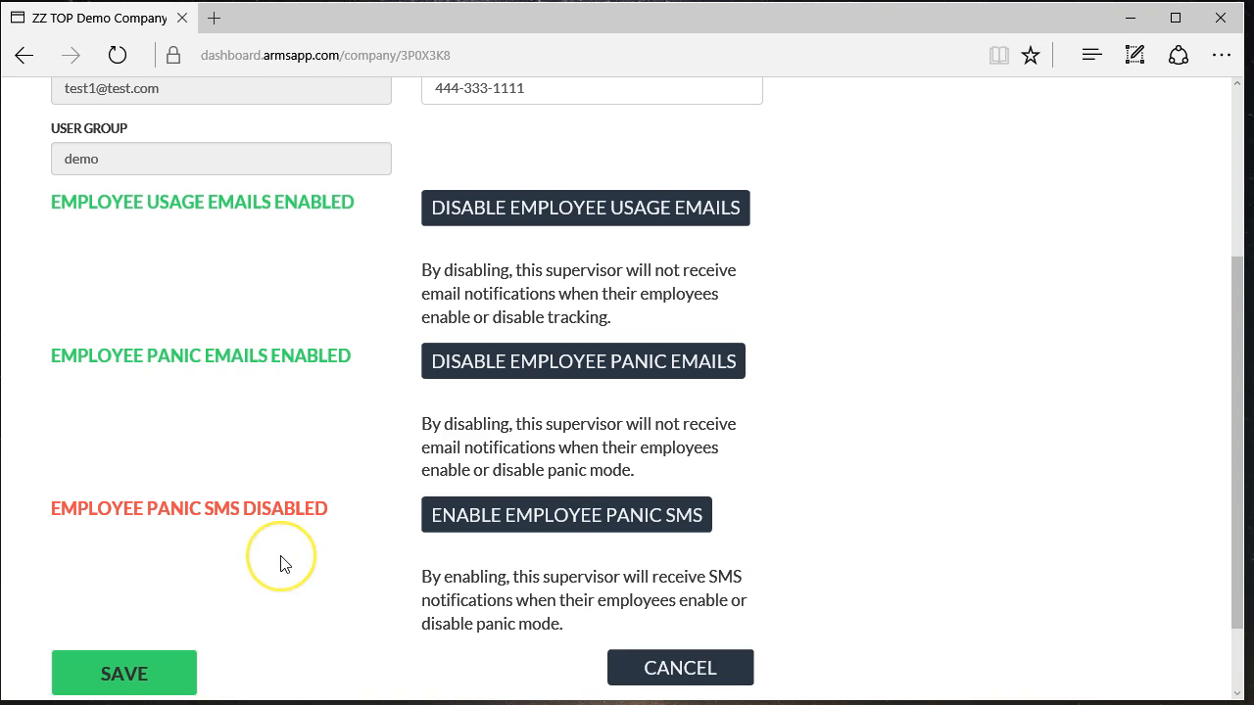
{"action": "scroll", "coordinate": [280, 564], "scroll_direction": "down", "scroll_amount": 1}
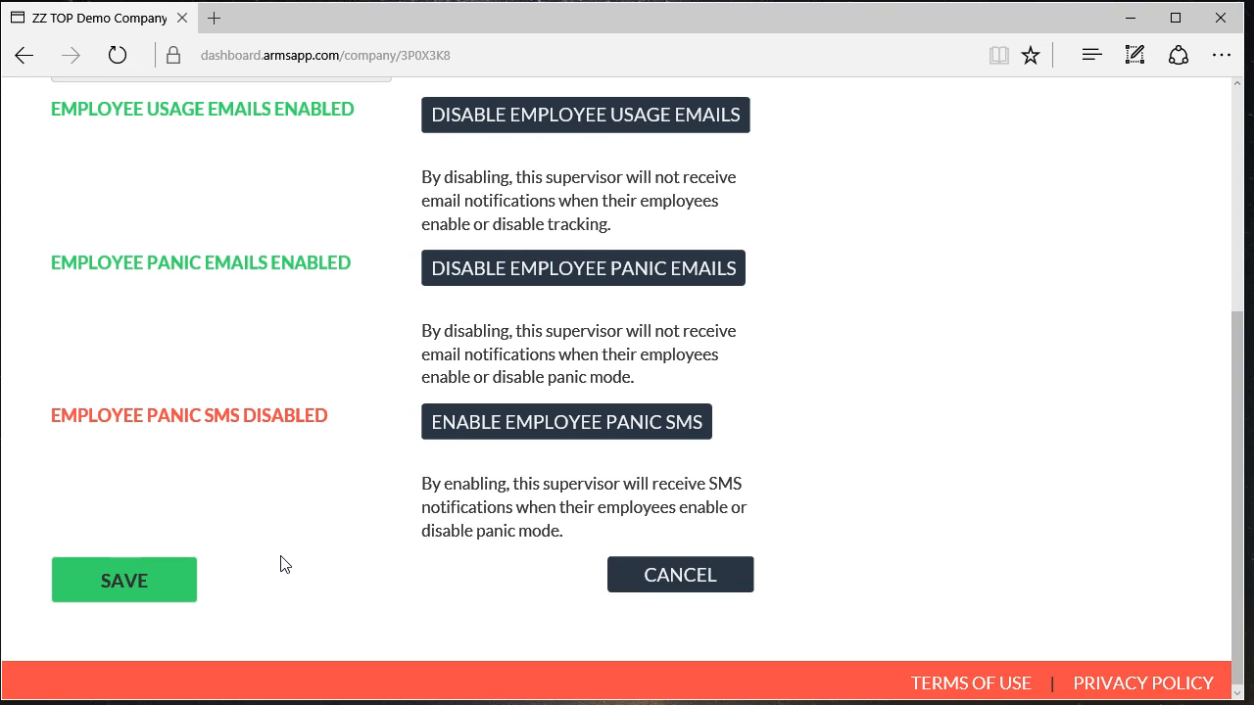
{"action": "scroll", "coordinate": [280, 564], "scroll_direction": "up", "scroll_amount": 1}
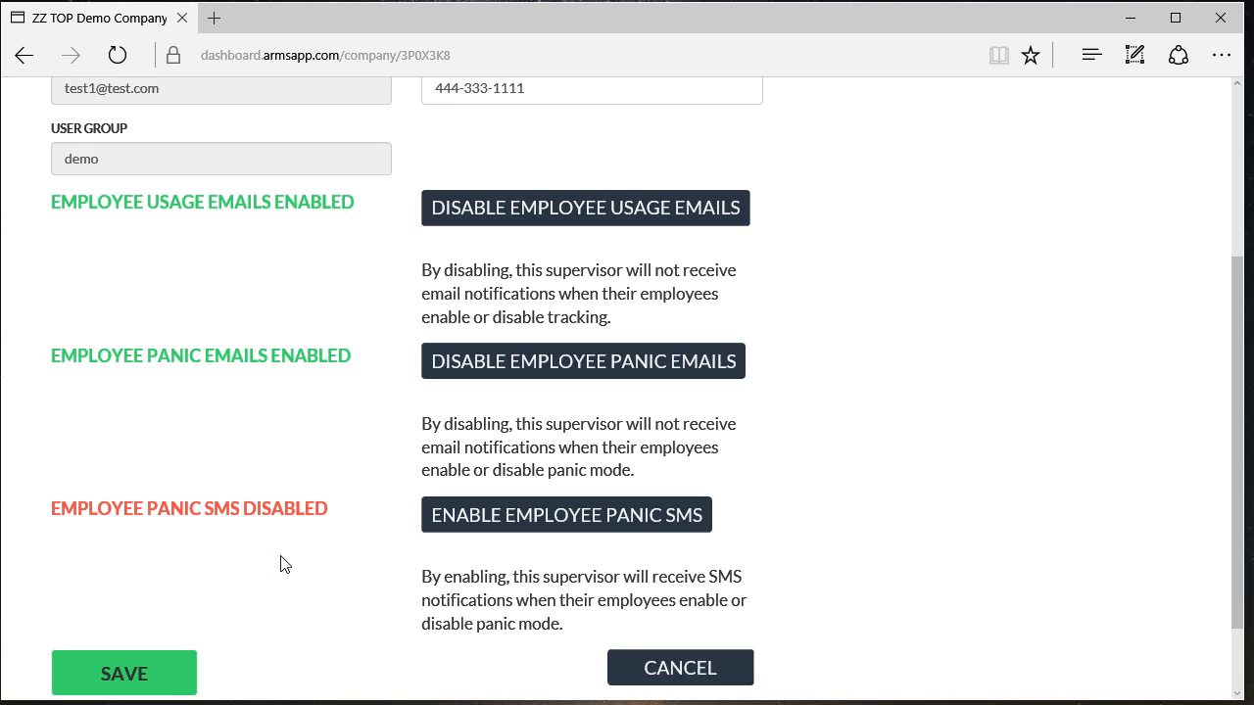
{"action": "scroll", "coordinate": [287, 559], "scroll_direction": "down", "scroll_amount": 1}
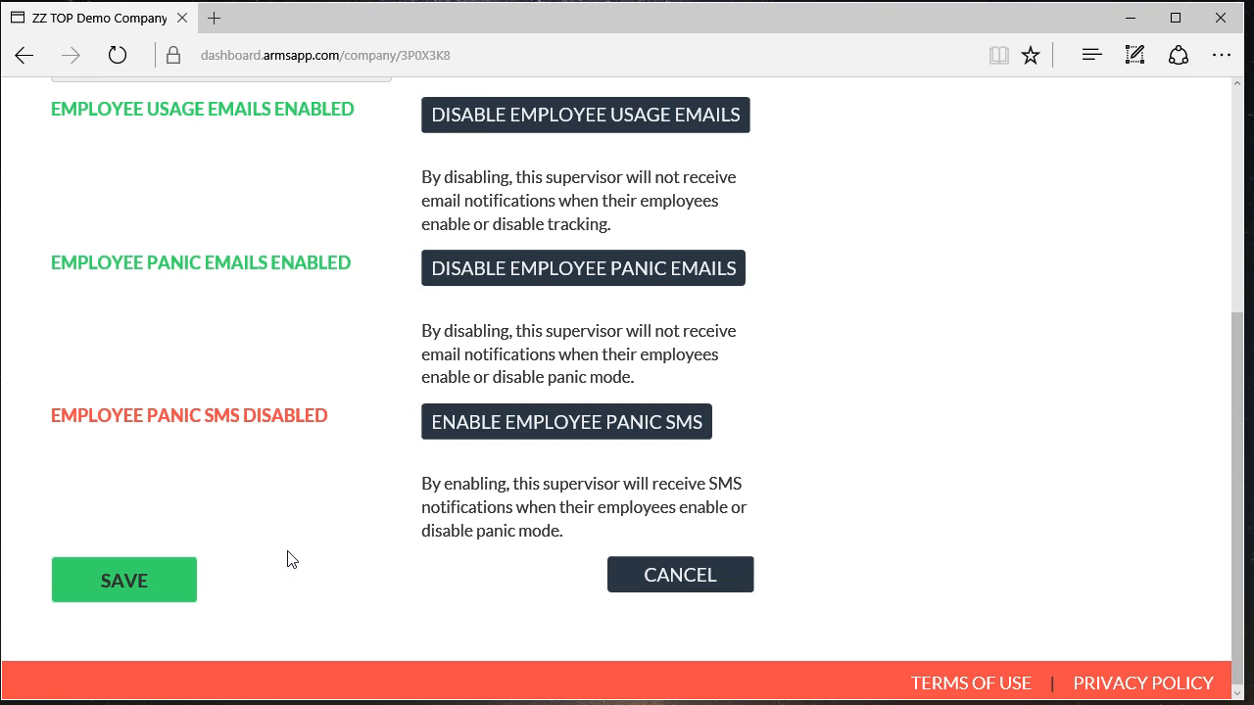
{"action": "scroll", "coordinate": [287, 558], "scroll_direction": "up", "scroll_amount": 3}
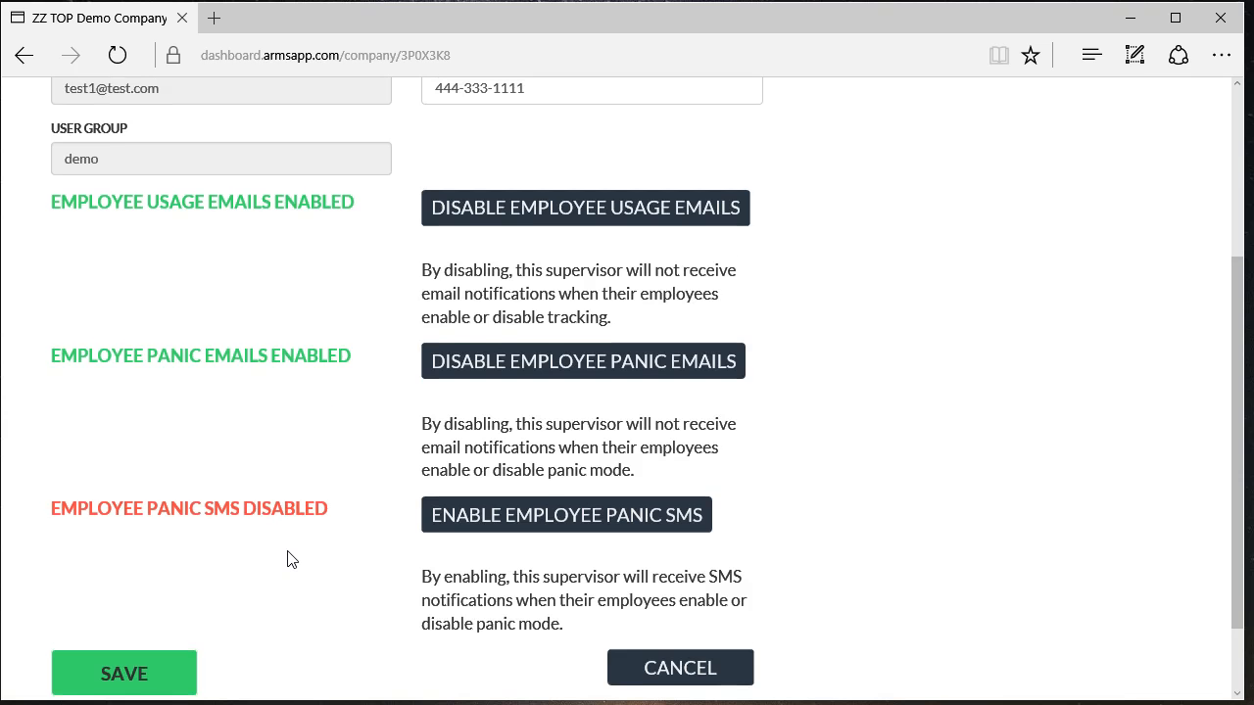
{"action": "scroll", "coordinate": [300, 504], "scroll_direction": "down", "scroll_amount": 2}
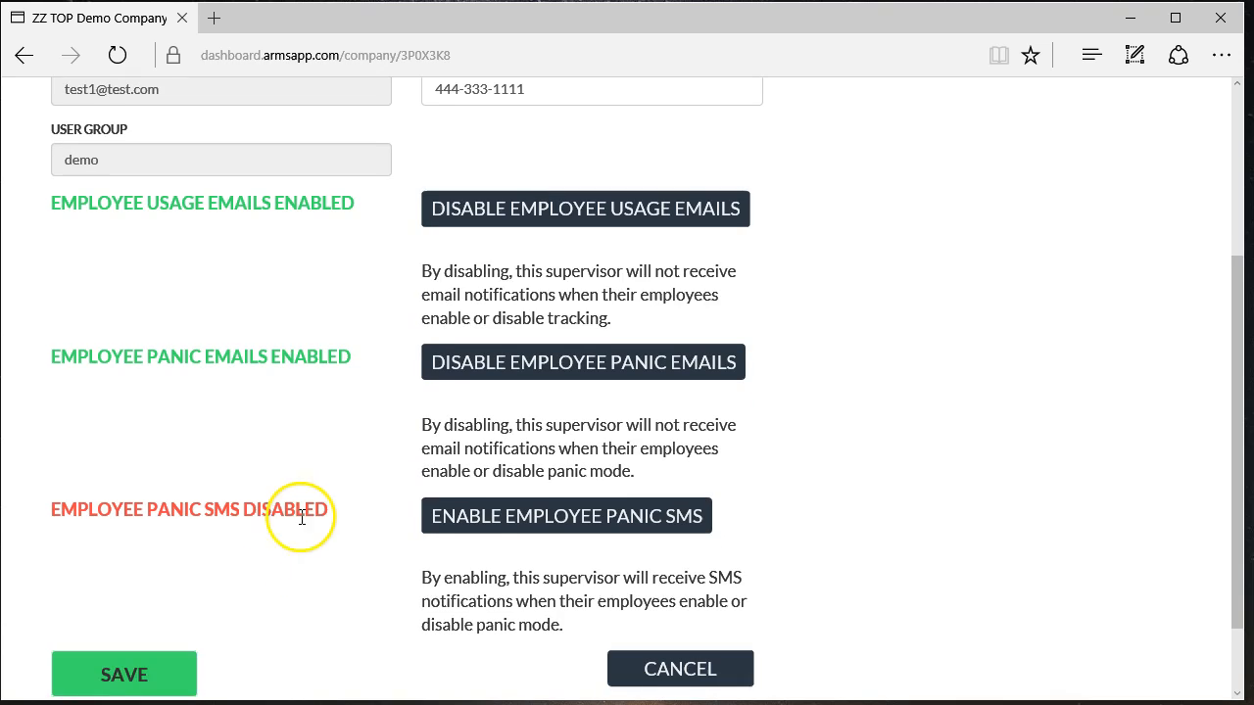
{"action": "left_click", "coordinate": [117, 676]}
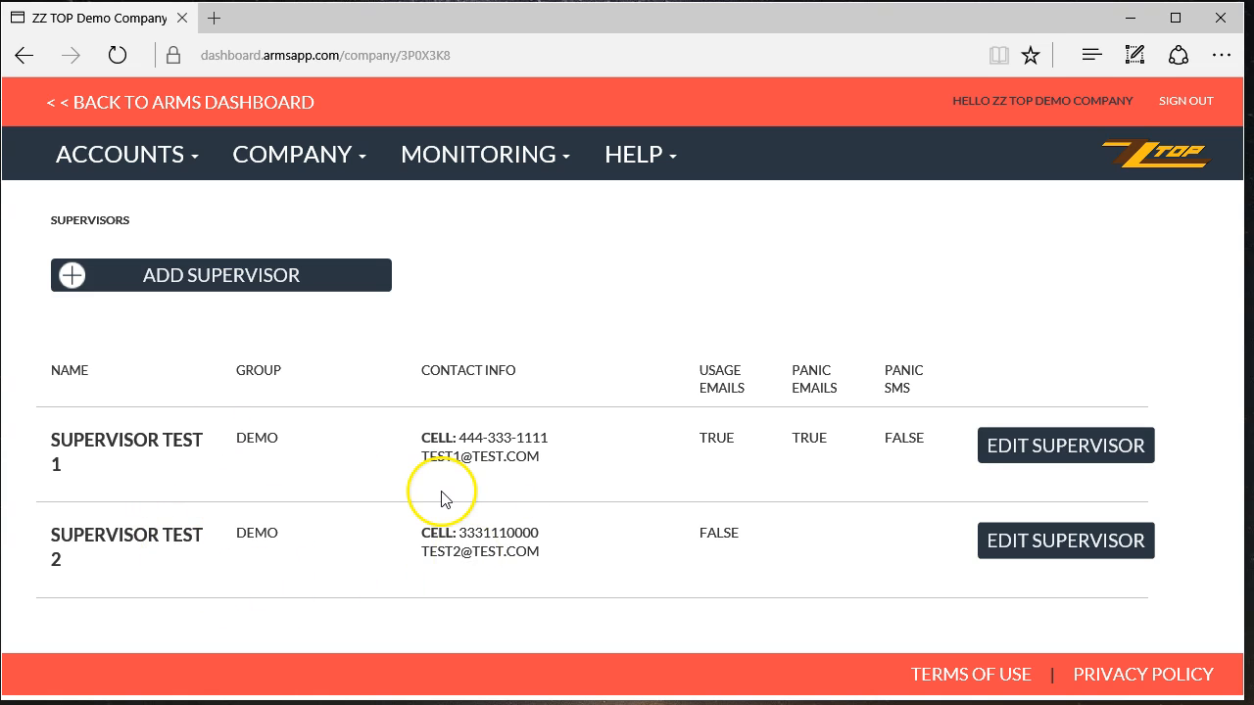
- Go to Accounts > App Users to see the company's app user list
{"action": "left_click", "coordinate": [152, 165]}
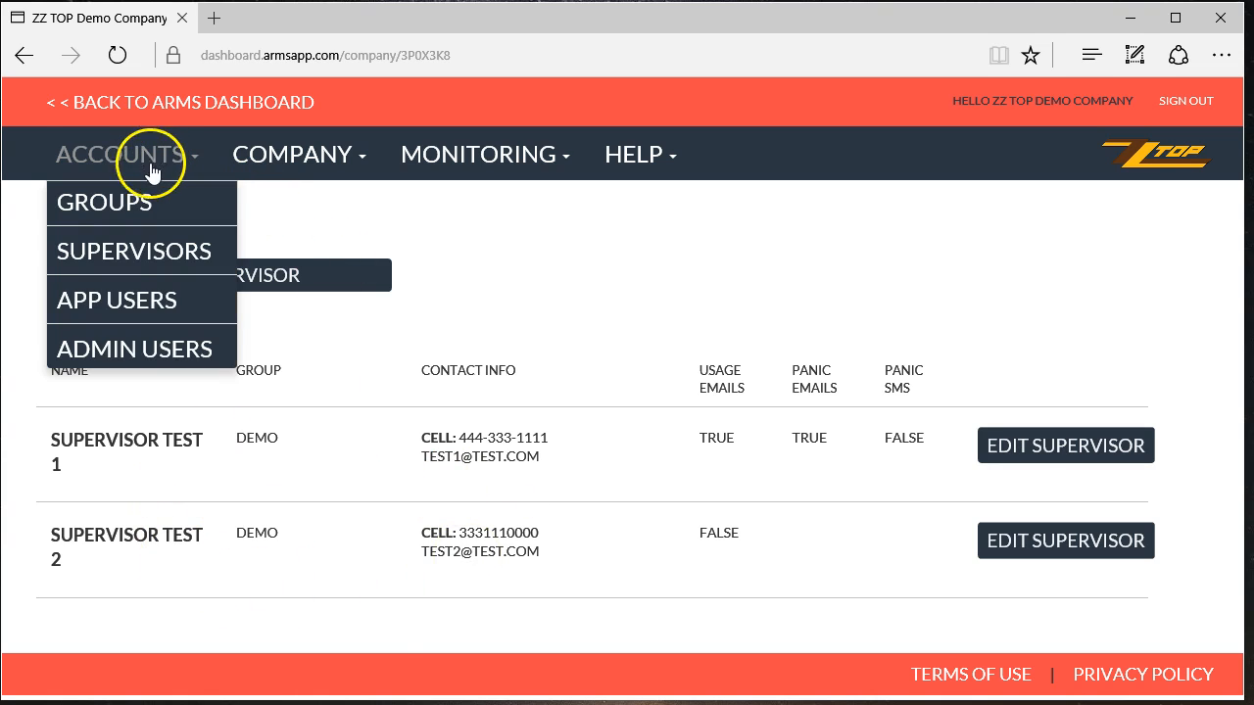
{"action": "left_click", "coordinate": [148, 308]}
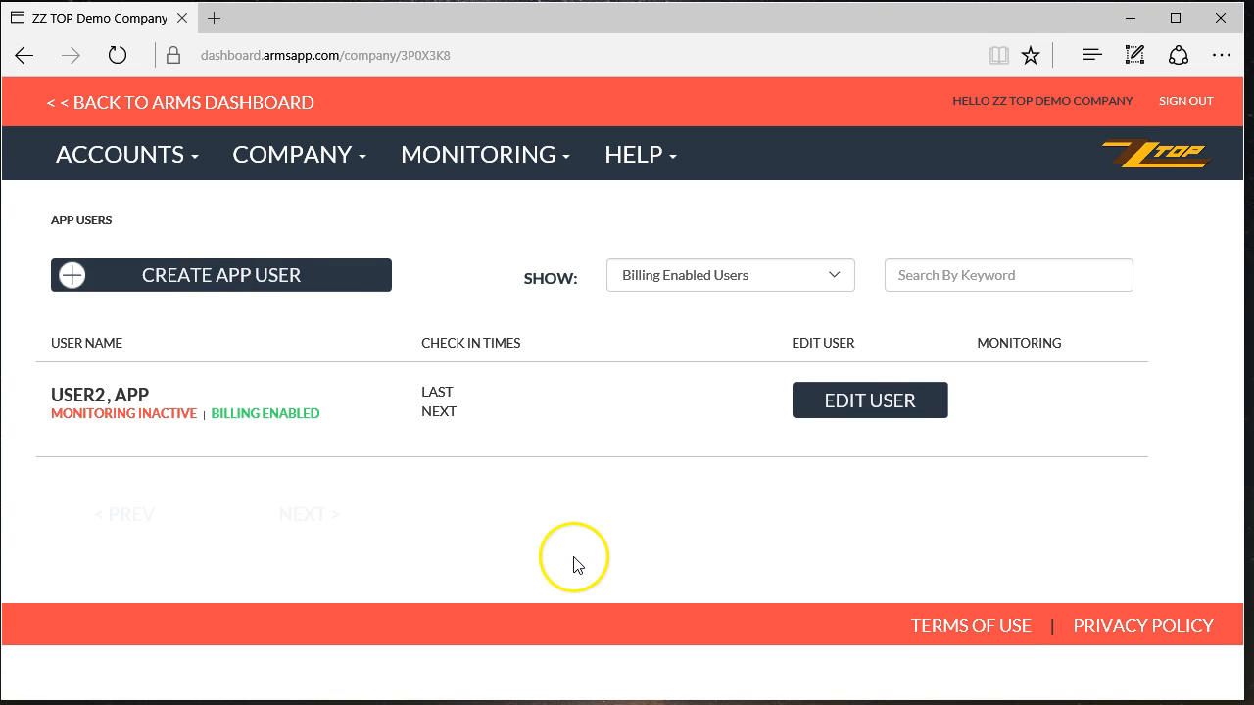
- Start a new app user and fill first name, last name, e-mail and cell from saved suggestions
{"action": "left_click", "coordinate": [227, 277]}
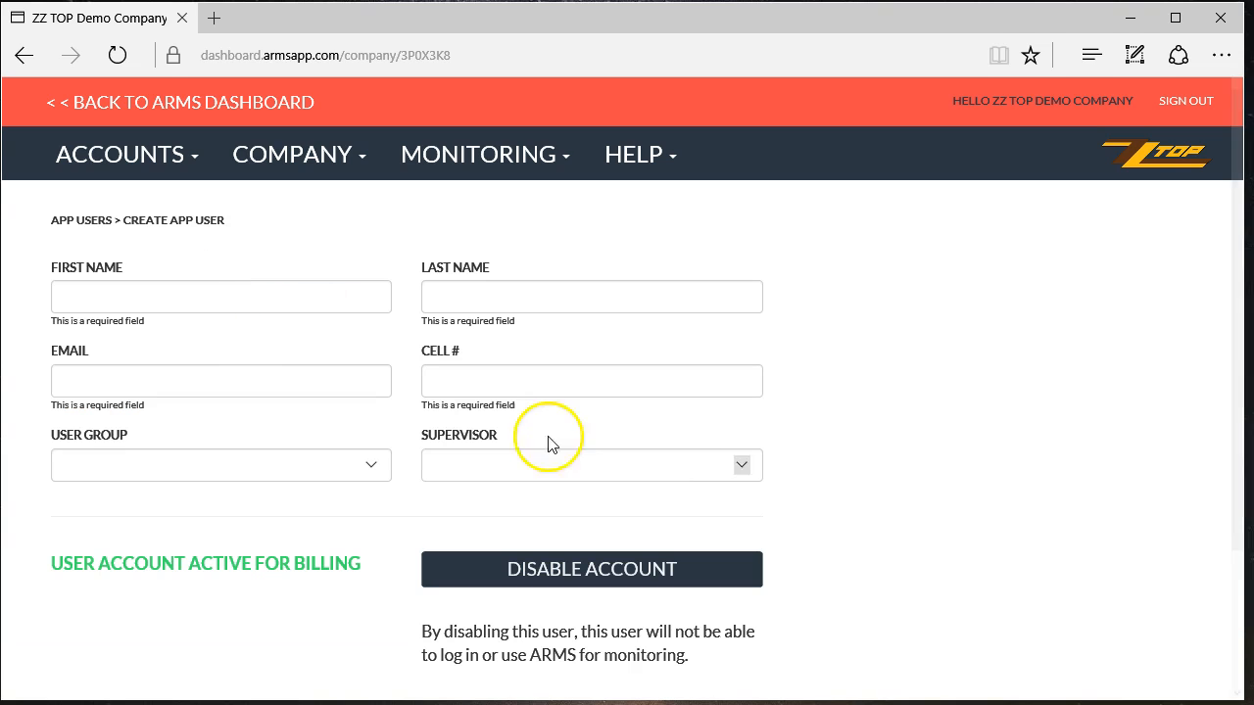
{"action": "left_click", "coordinate": [142, 295]}
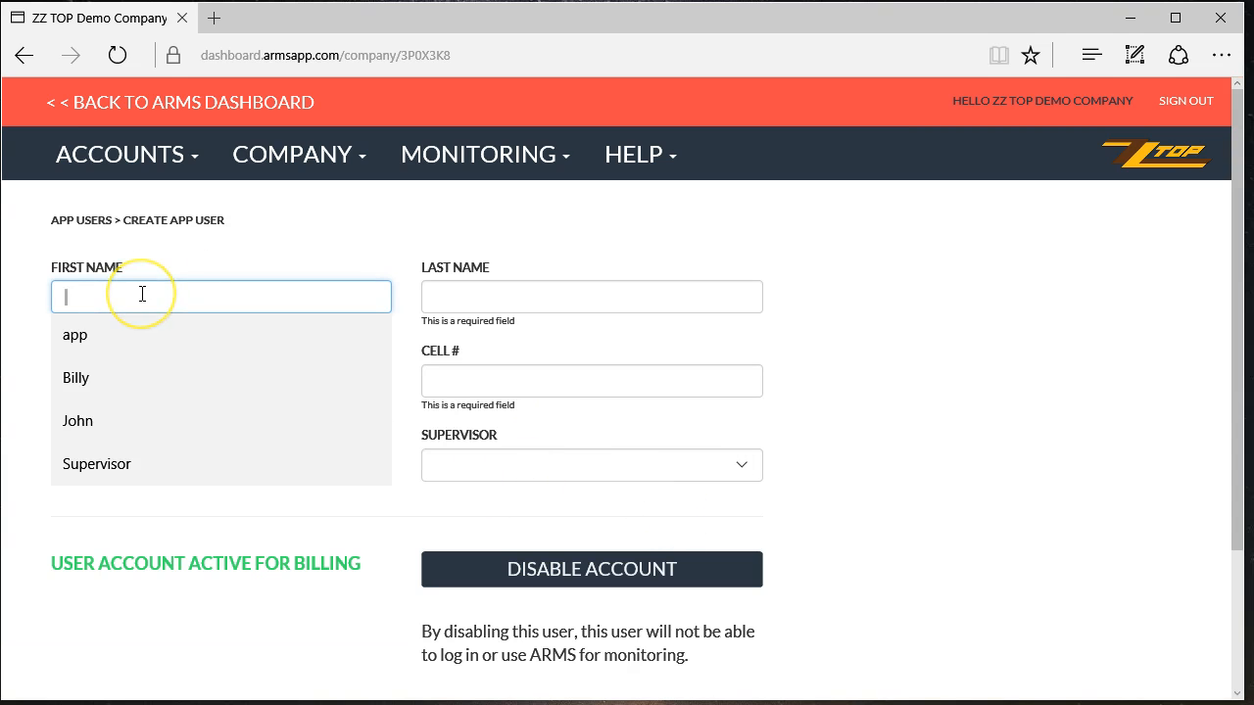
{"action": "left_click", "coordinate": [124, 383]}
{"action": "left_click", "coordinate": [570, 297]}
{"action": "type", "text": "test"}
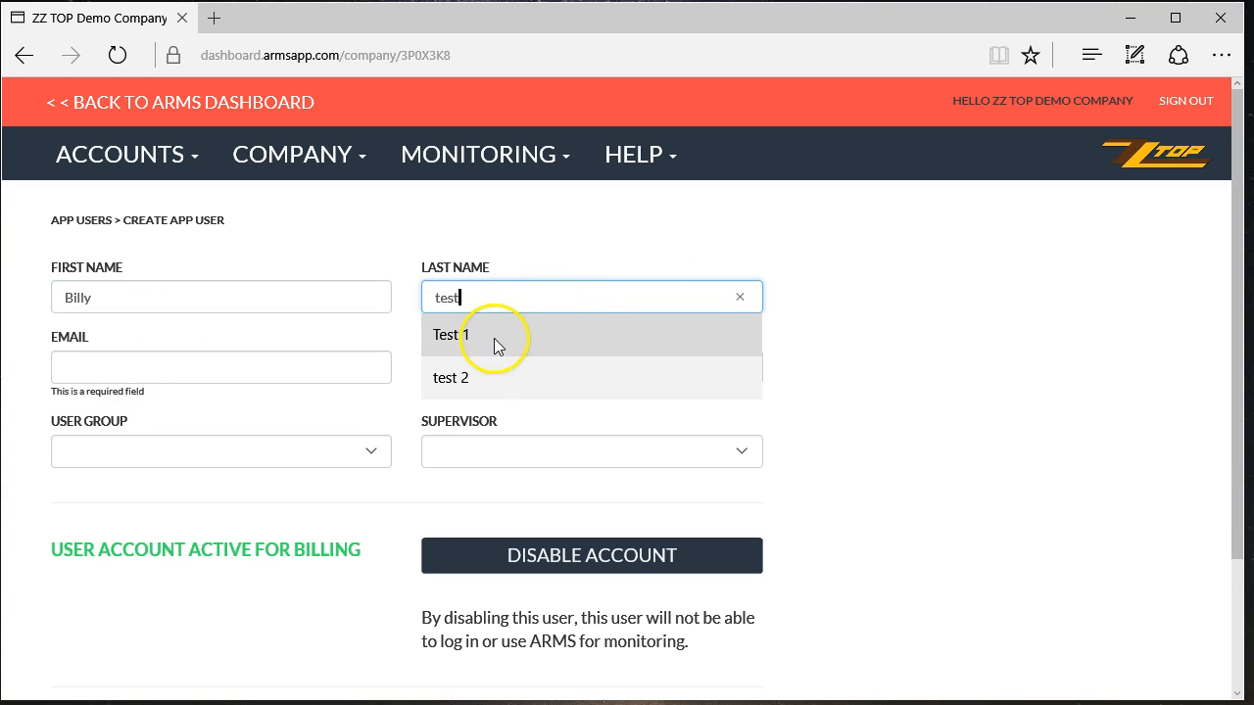
{"action": "left_click", "coordinate": [479, 384]}
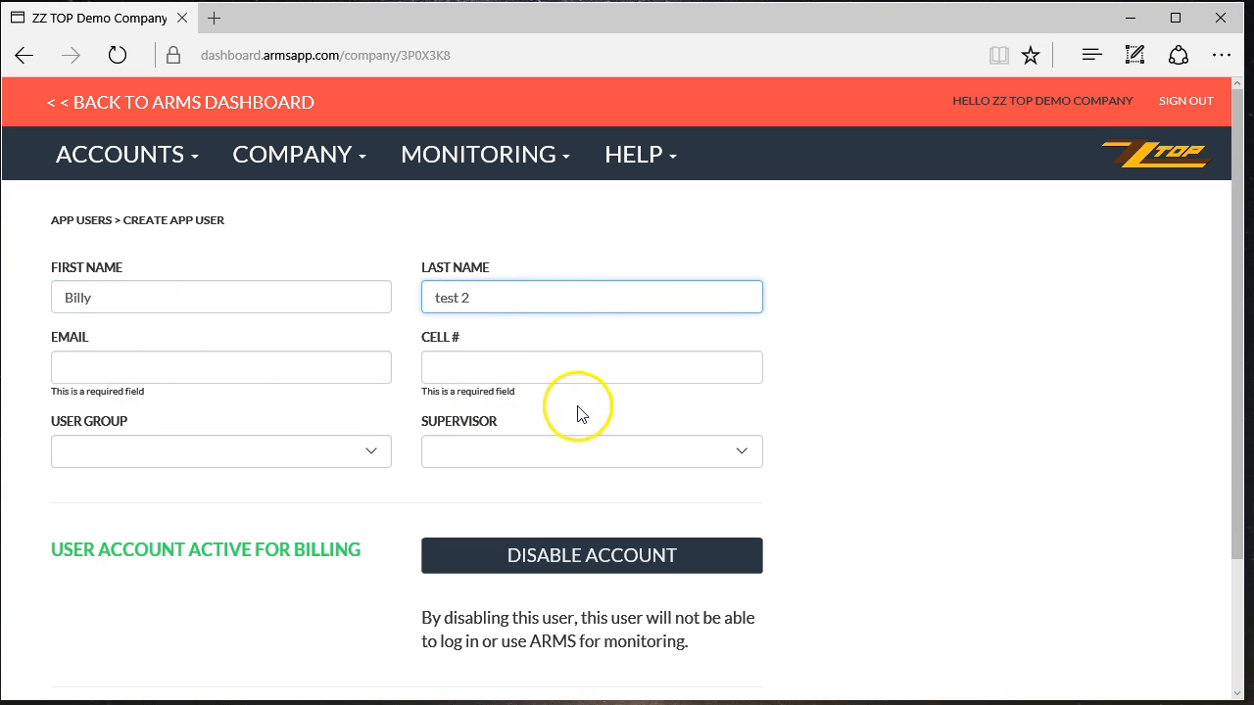
{"action": "left_click", "coordinate": [101, 298]}
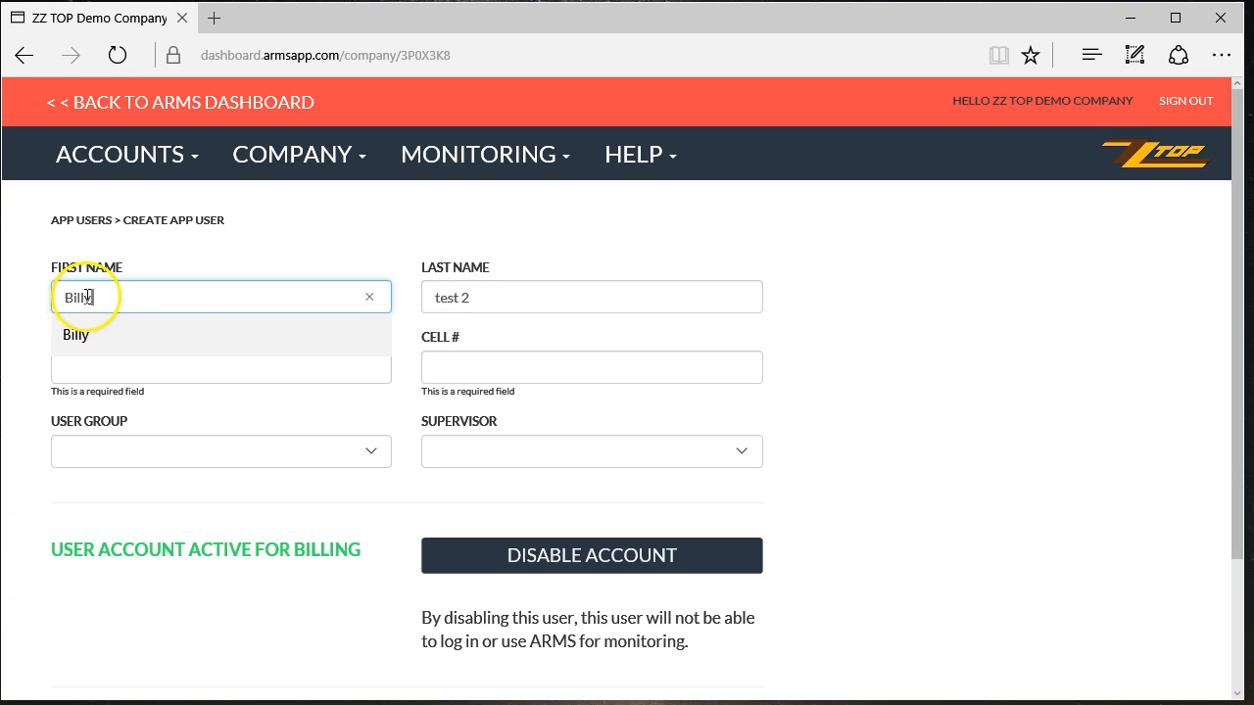
{"action": "left_click", "coordinate": [160, 376]}
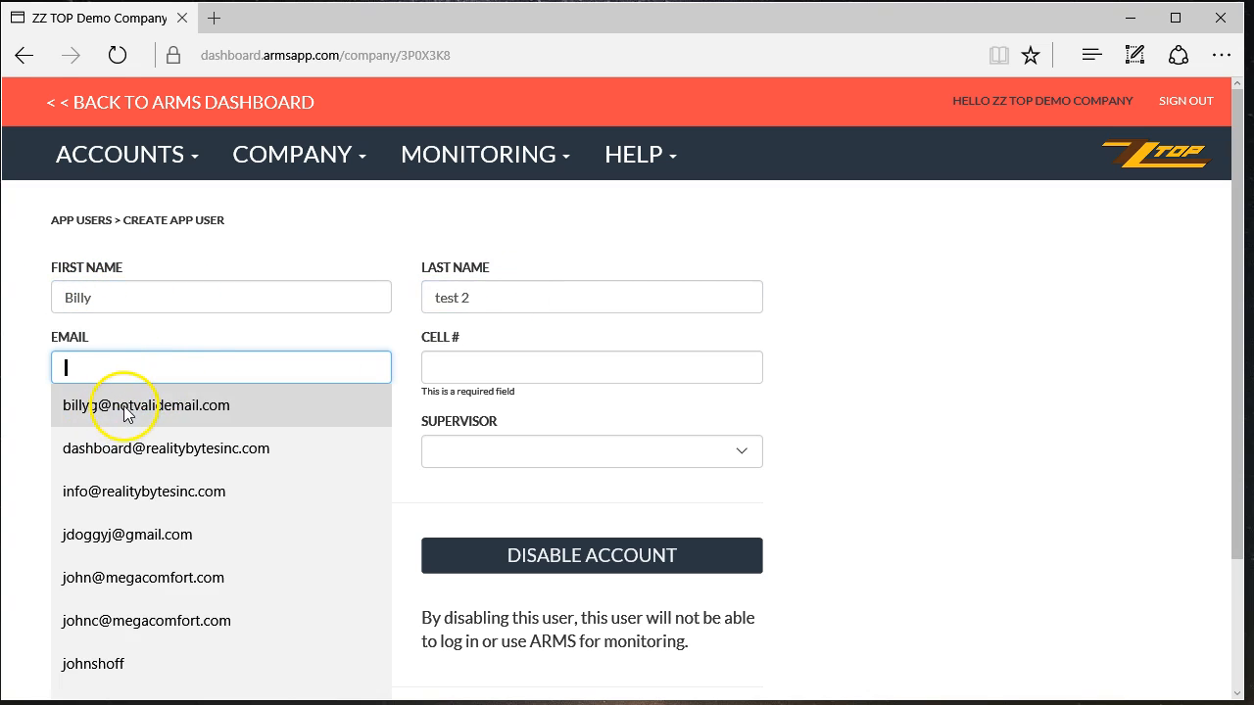
{"action": "left_click", "coordinate": [124, 408]}
{"action": "left_click", "coordinate": [481, 363]}
{"action": "left_click", "coordinate": [493, 405]}
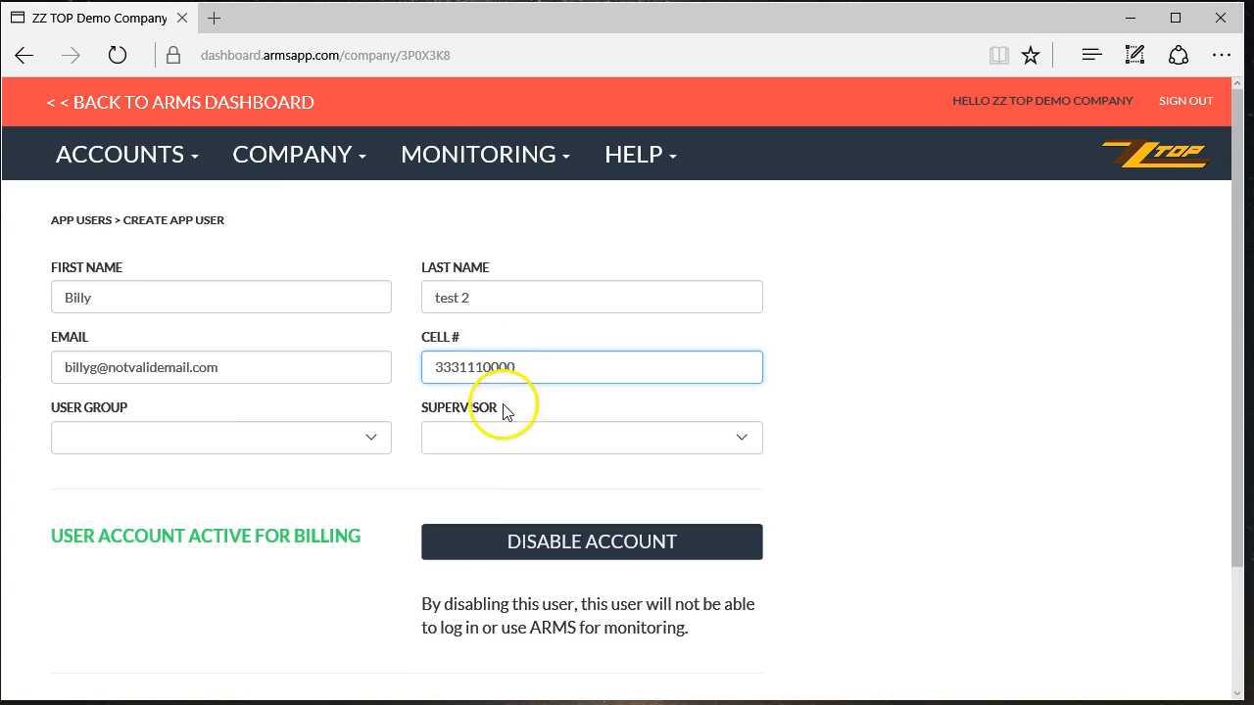
- Put the new user in the Demo group under Supervisor test 2
{"action": "left_click", "coordinate": [246, 449]}
{"action": "left_click", "coordinate": [217, 456]}
{"action": "left_click", "coordinate": [609, 445]}
{"action": "left_click", "coordinate": [602, 467]}
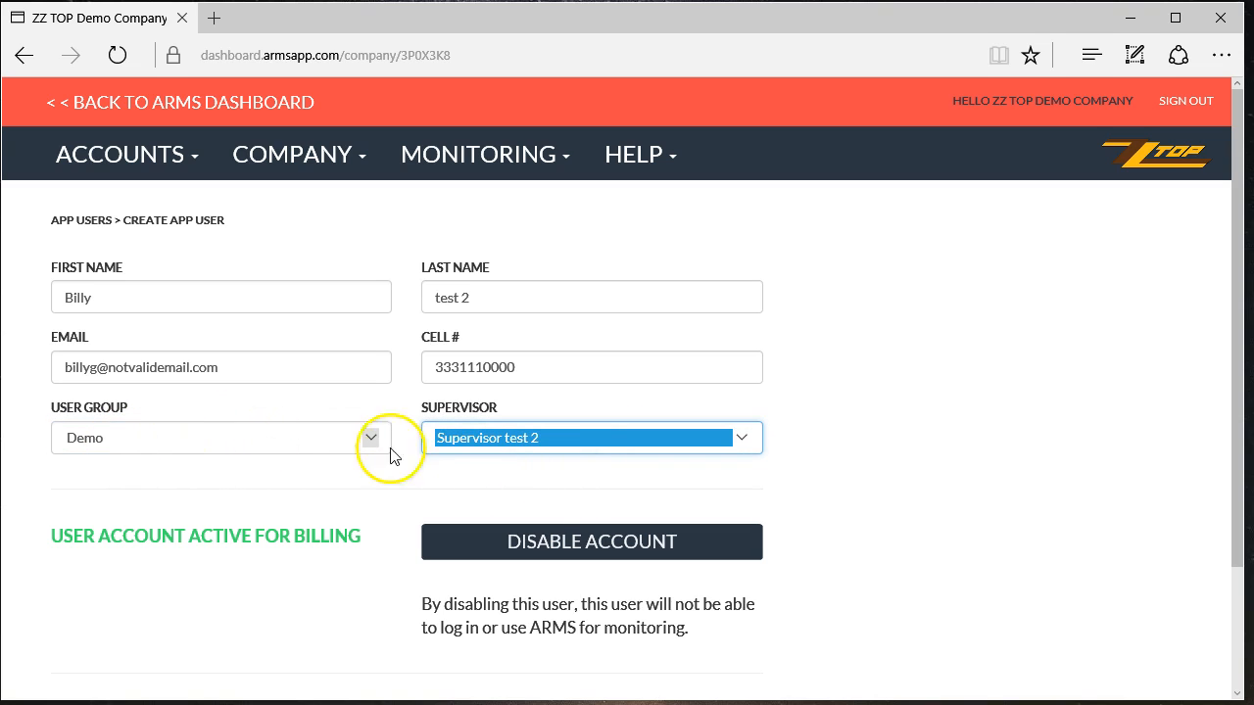
{"action": "left_click", "coordinate": [157, 169]}
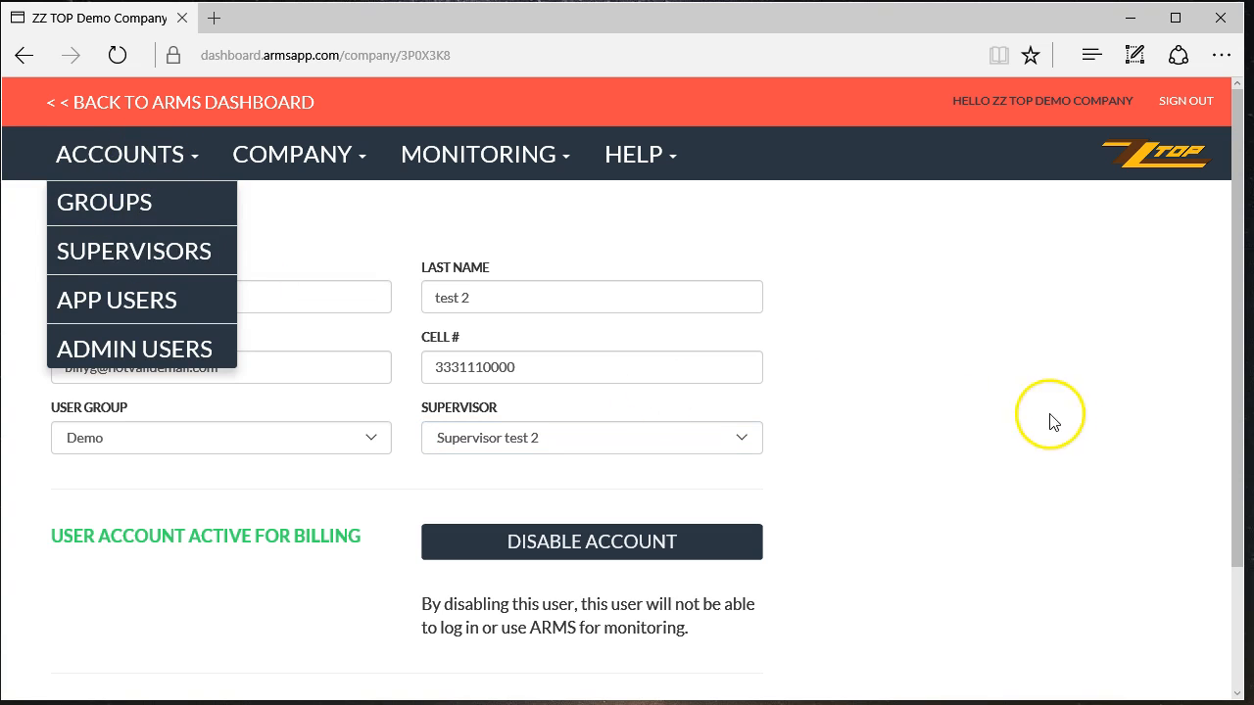
{"action": "left_click", "coordinate": [1008, 420]}
{"action": "scroll", "coordinate": [1011, 423], "scroll_direction": "down", "scroll_amount": 2}
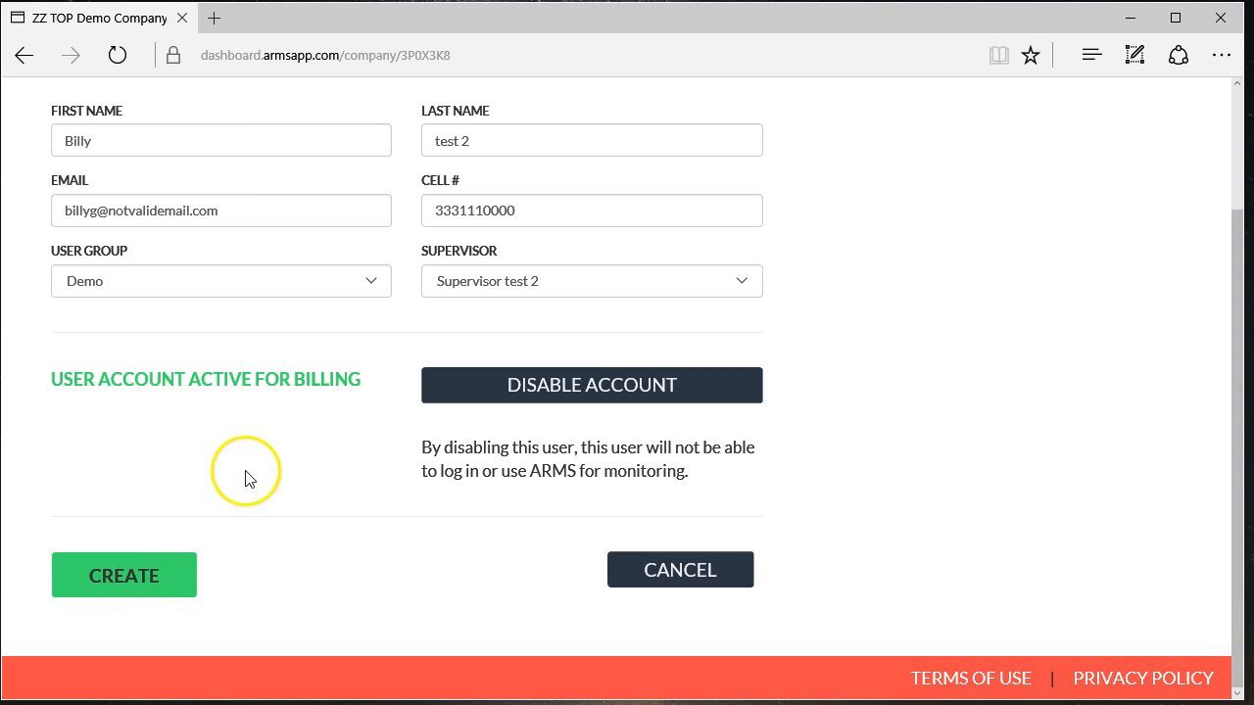
- Append 2 to the e-mail to make it unique, create the user, and accept the billing charge
{"action": "left_click", "coordinate": [102, 210]}
{"action": "type", "text": "2"}
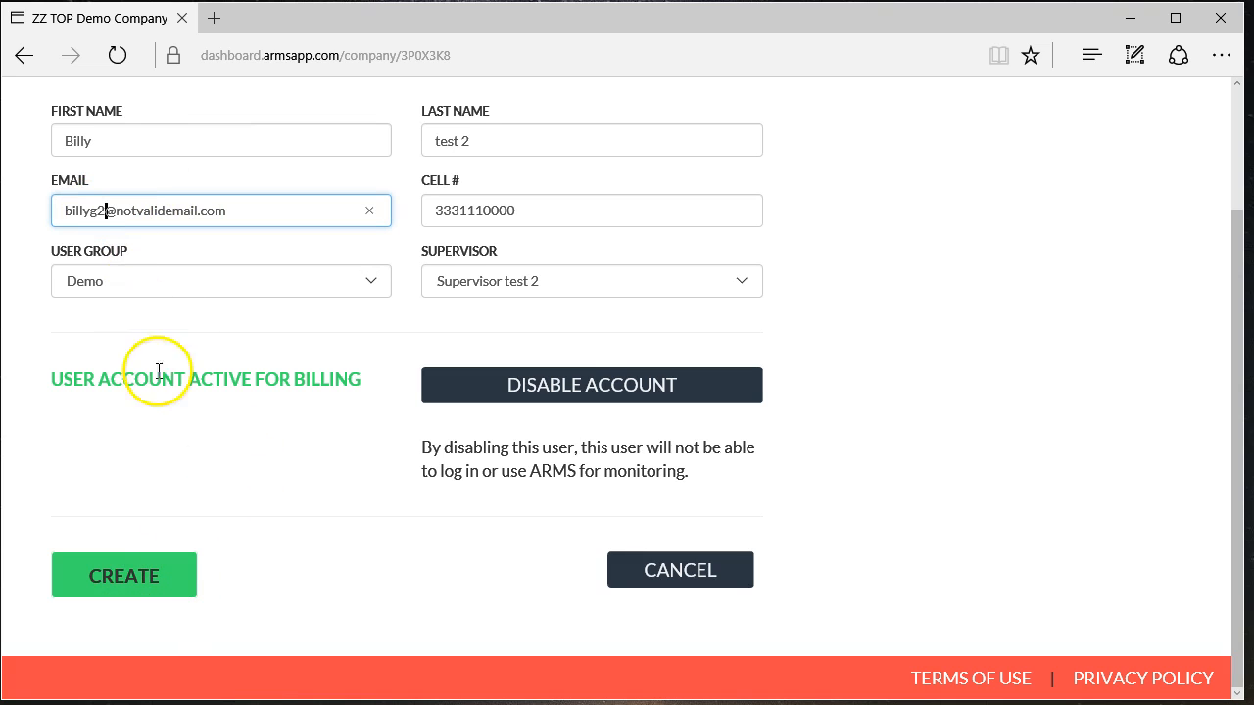
{"action": "left_click", "coordinate": [152, 585]}
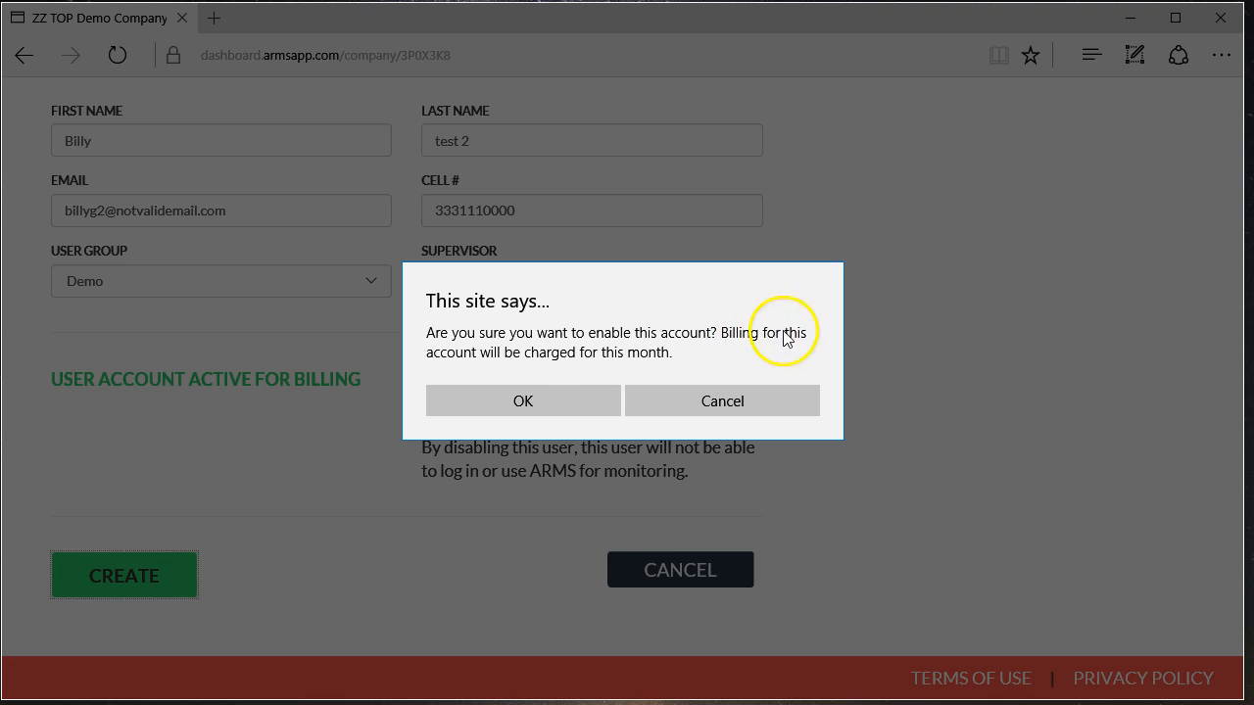
{"action": "left_click", "coordinate": [523, 403]}
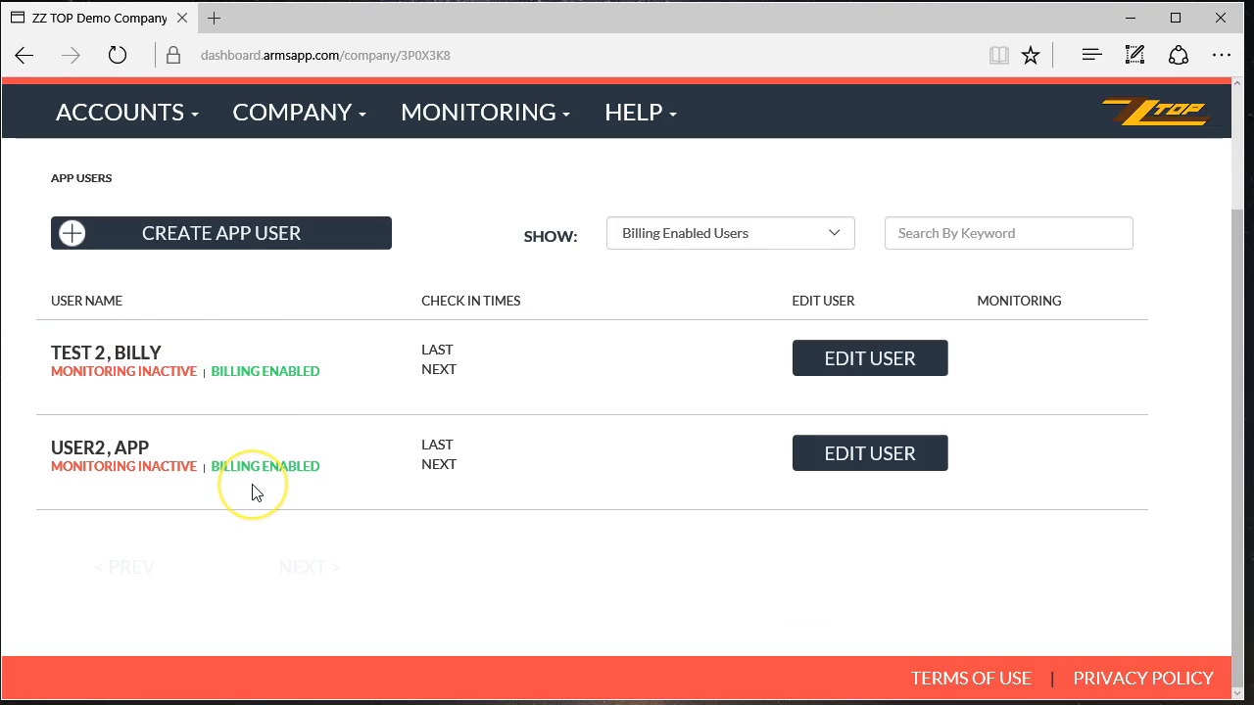
- Open the new app user's edit form, scroll through it, and cancel without saving
{"action": "left_click", "coordinate": [893, 451]}
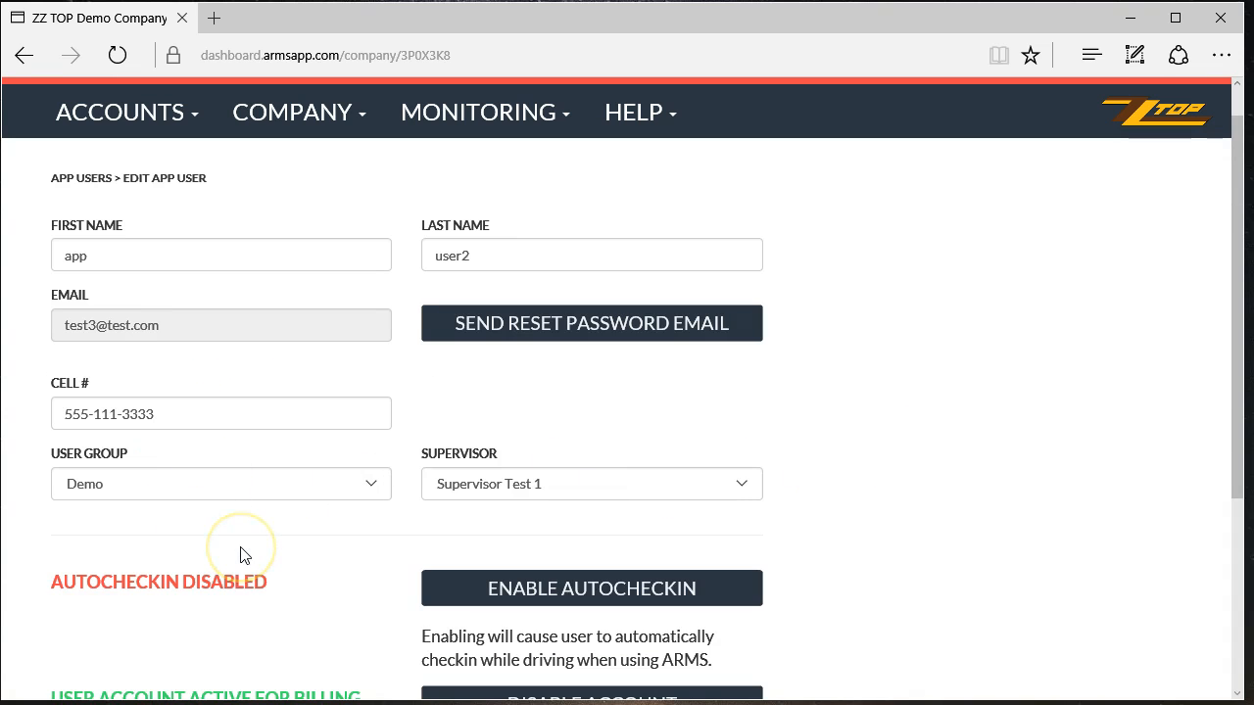
{"action": "scroll", "coordinate": [245, 555], "scroll_direction": "down", "scroll_amount": 3}
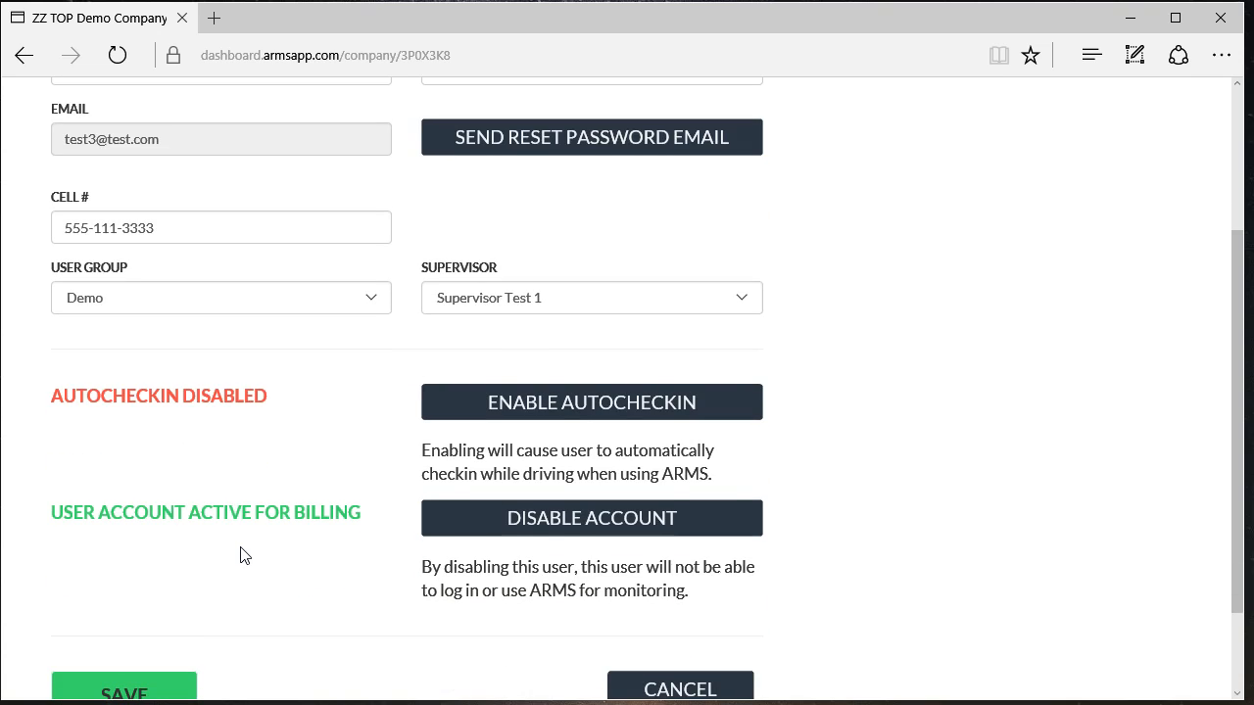
{"action": "scroll", "coordinate": [245, 555], "scroll_direction": "down", "scroll_amount": 2}
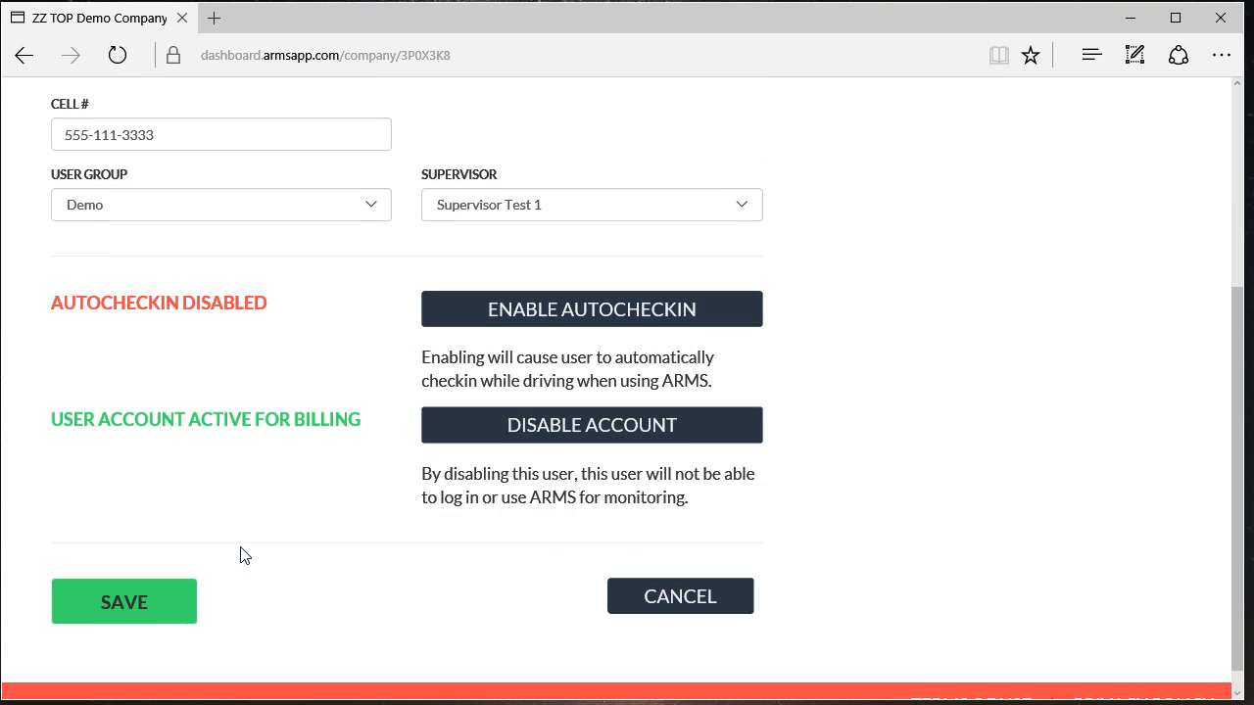
{"action": "left_click", "coordinate": [677, 599]}
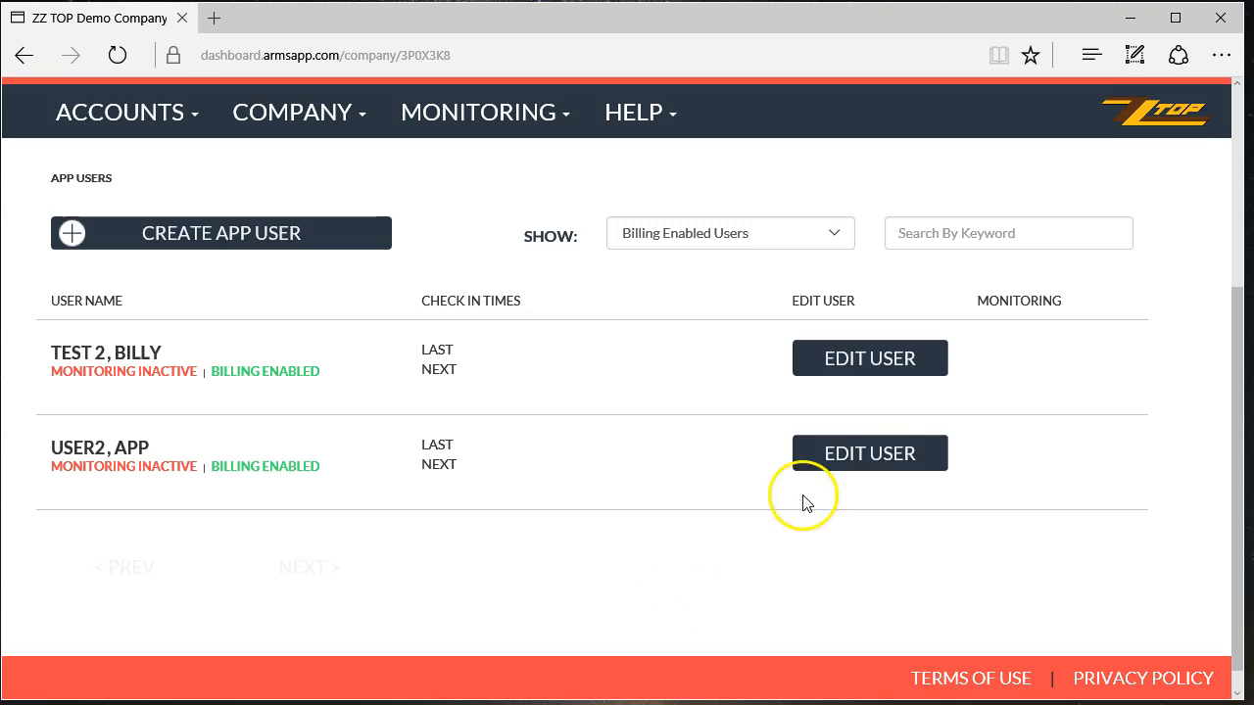
- Open the first app user's edit form and review its group, supervisor, autocheckin and billing
{"action": "left_click", "coordinate": [886, 361]}
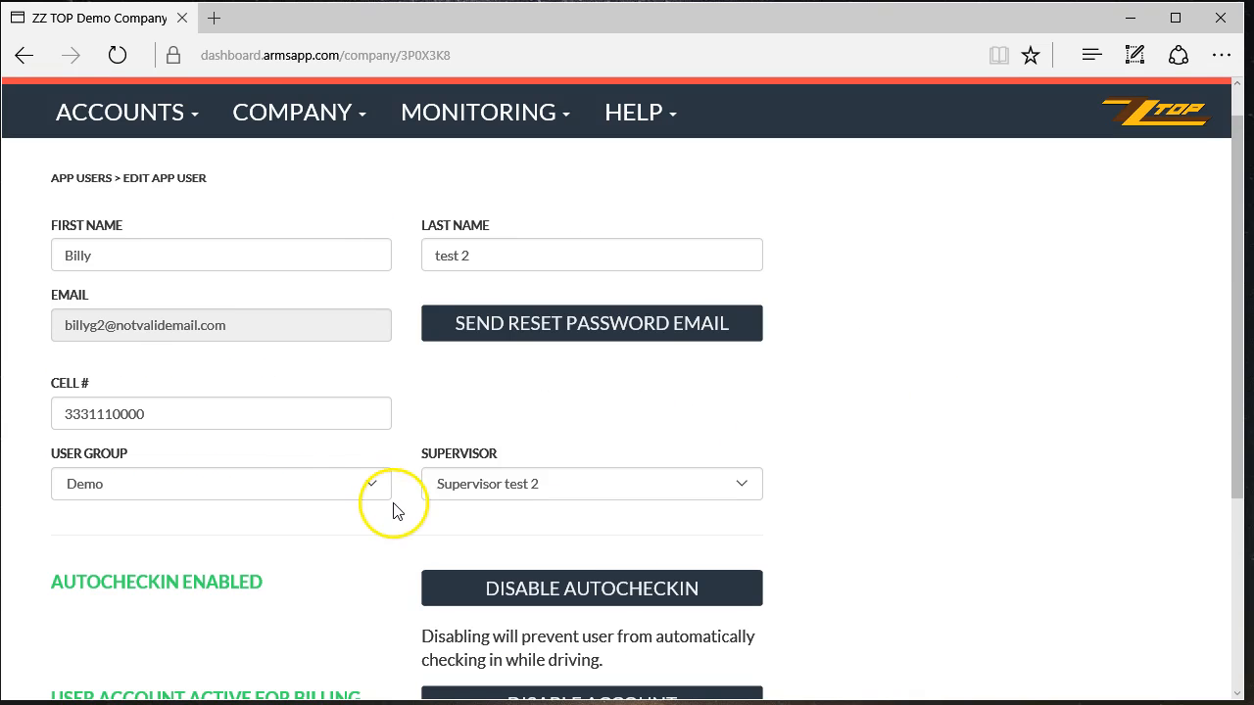
{"action": "scroll", "coordinate": [211, 646], "scroll_direction": "down", "scroll_amount": 2}
{"action": "scroll", "coordinate": [216, 639], "scroll_direction": "down", "scroll_amount": 3}
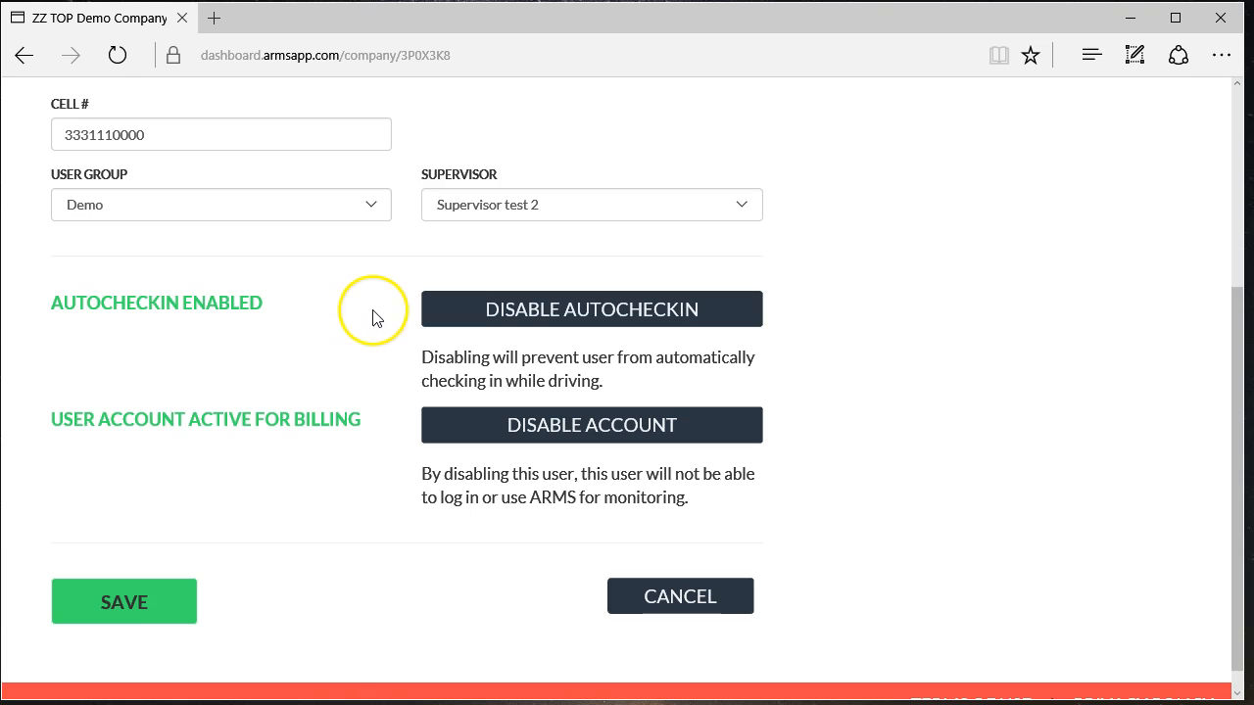
{"action": "scroll", "coordinate": [339, 512], "scroll_direction": "up", "scroll_amount": 2}
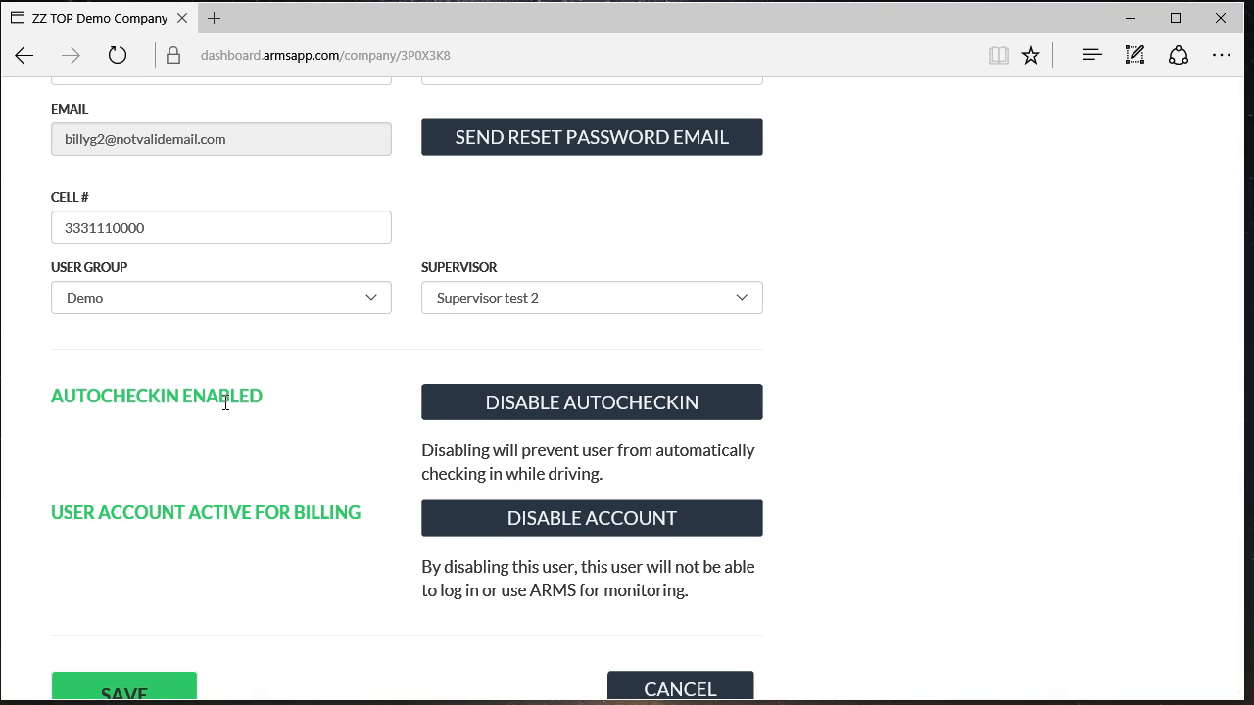
{"action": "scroll", "coordinate": [226, 403], "scroll_direction": "down", "scroll_amount": 2}
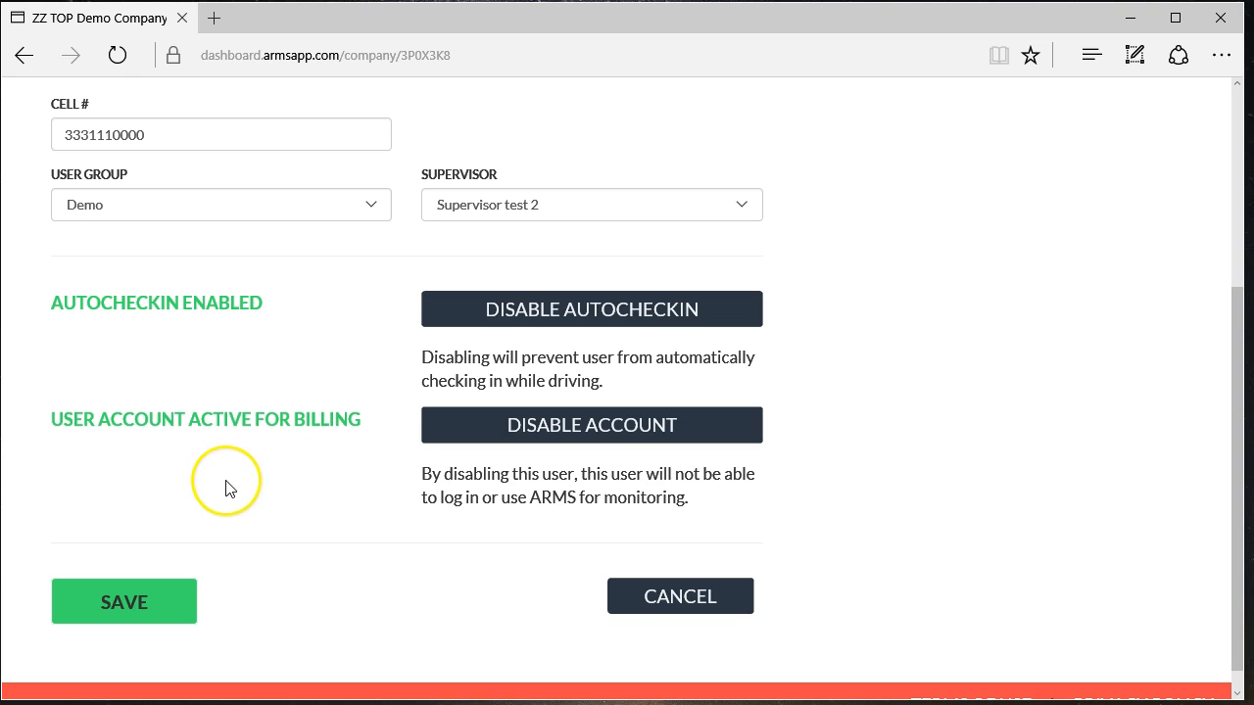
{"action": "scroll", "coordinate": [225, 488], "scroll_direction": "up", "scroll_amount": 1}
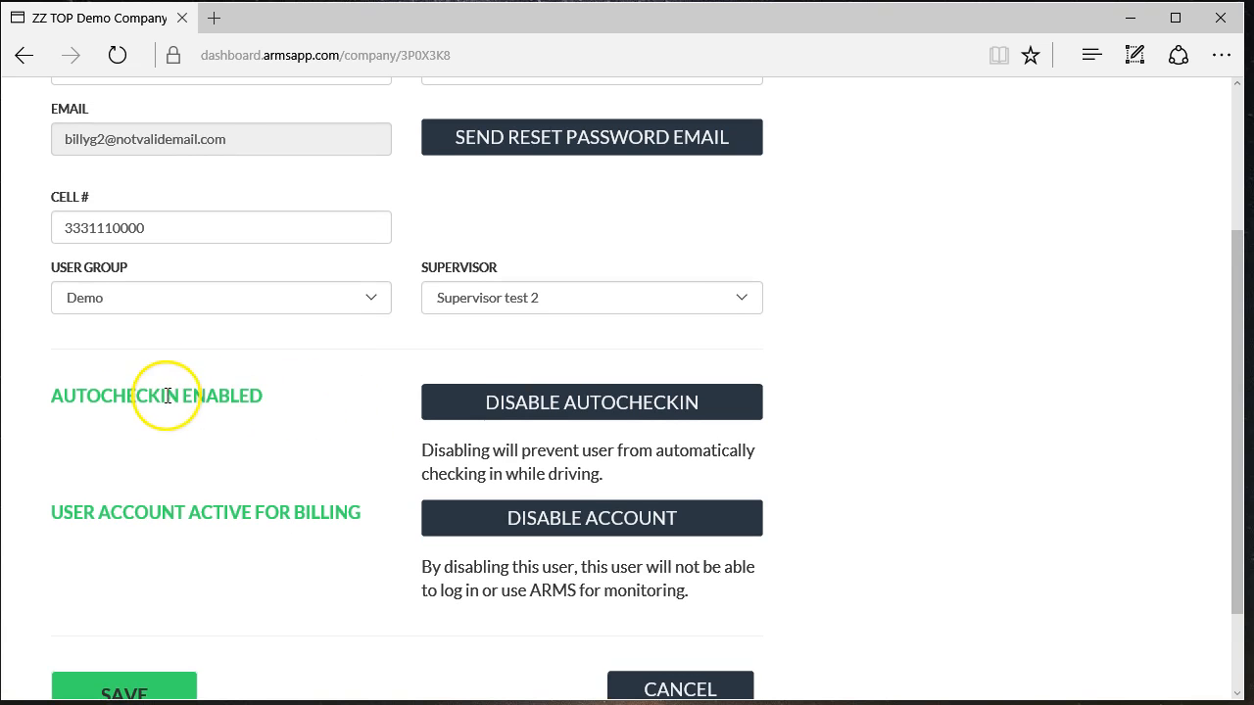
{"action": "scroll", "coordinate": [206, 467], "scroll_direction": "down", "scroll_amount": 1}
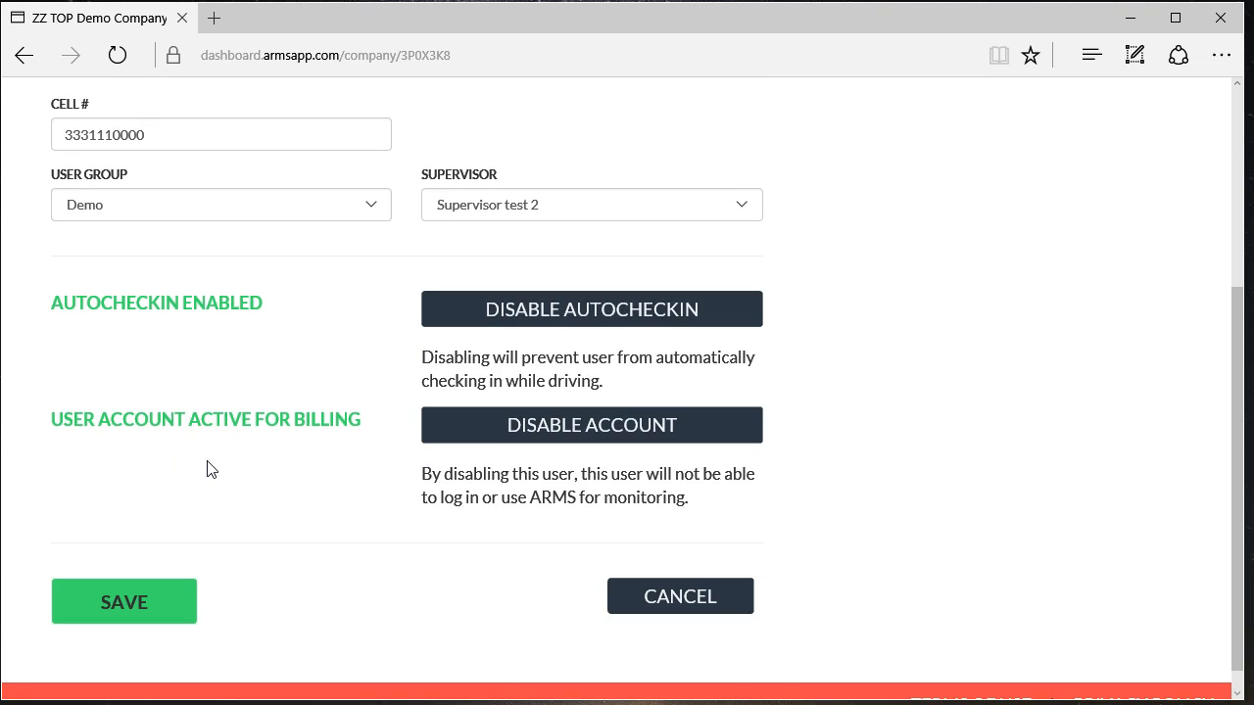
- Save the first app user's details unchanged and return to the App Users list
{"action": "left_click", "coordinate": [142, 609]}
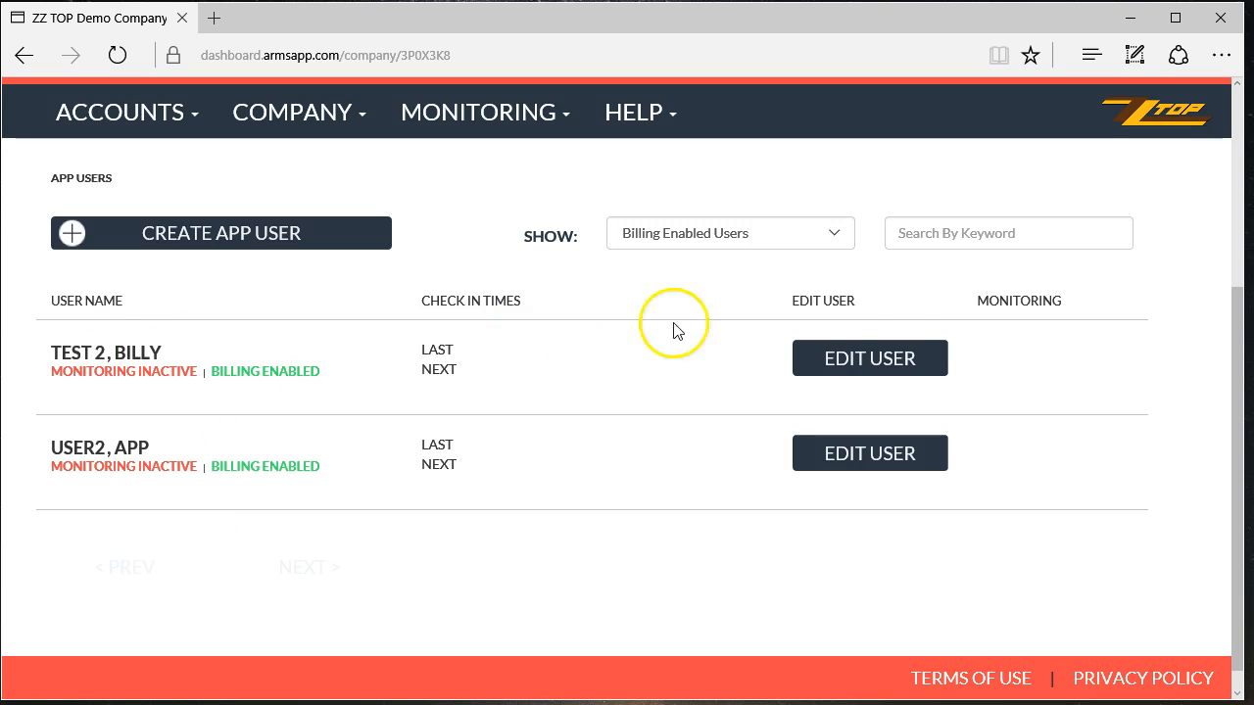
{"action": "left_click", "coordinate": [886, 354]}
{"action": "scroll", "coordinate": [350, 513], "scroll_direction": "down", "scroll_amount": 2}
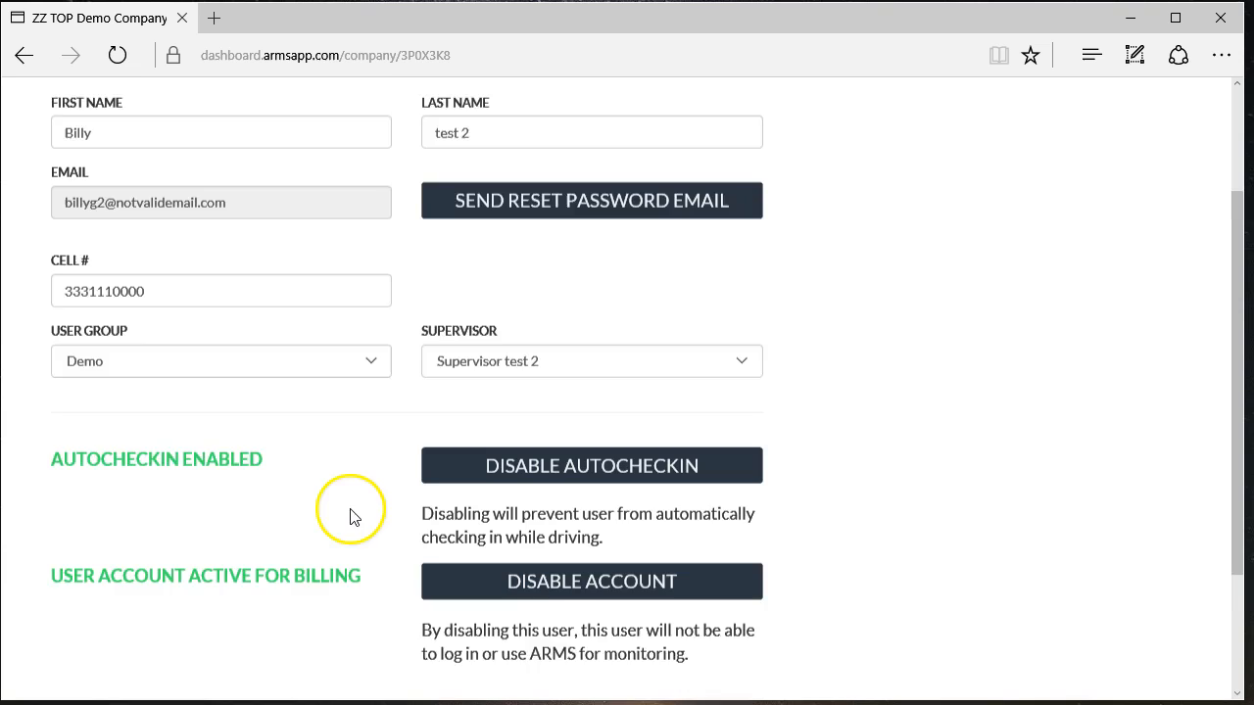
{"action": "scroll", "coordinate": [316, 423], "scroll_direction": "down", "scroll_amount": 2}
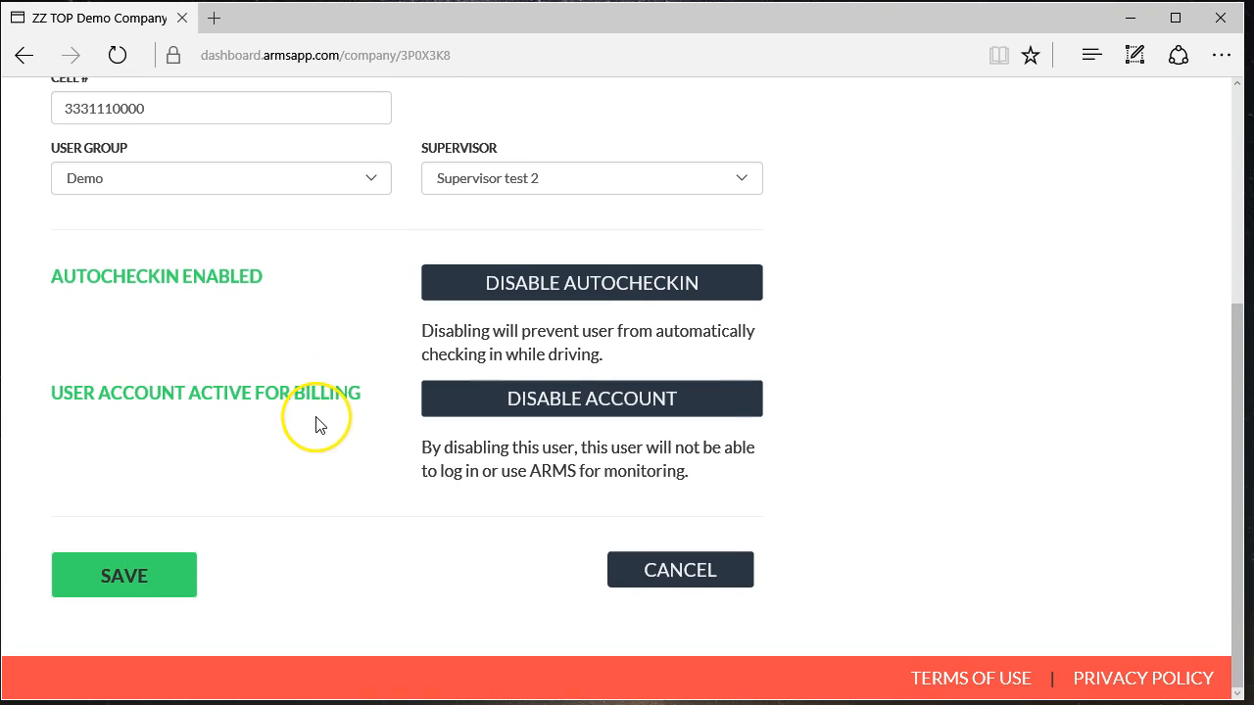
{"action": "left_click", "coordinate": [146, 594]}
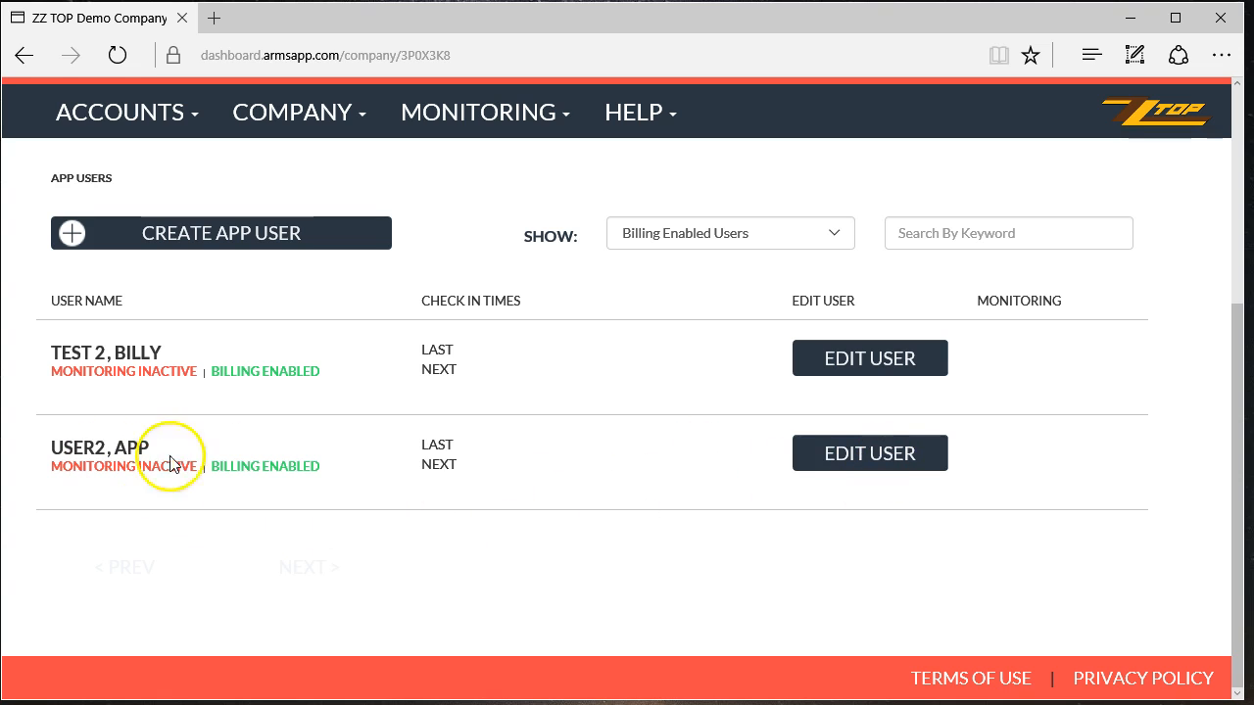
- Enable autocheckin for the second app user and save the change
{"action": "left_click", "coordinate": [931, 457]}
{"action": "scroll", "coordinate": [303, 593], "scroll_direction": "down", "scroll_amount": 3}
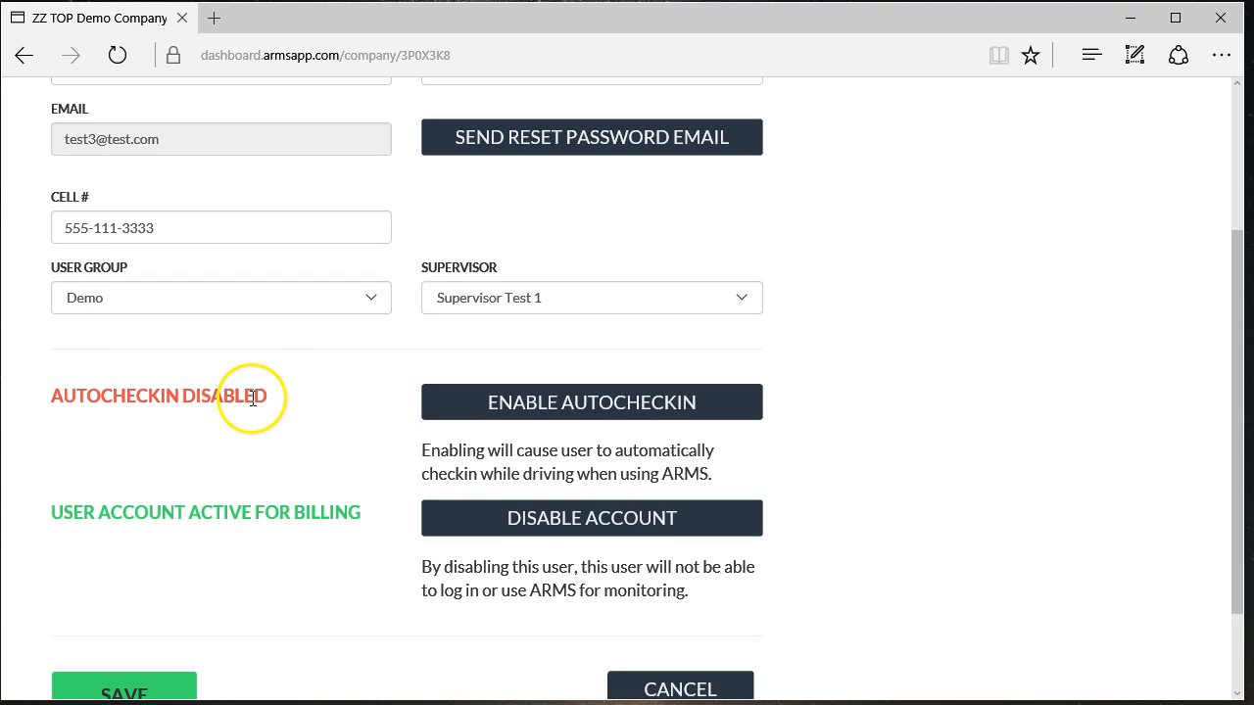
{"action": "left_click", "coordinate": [602, 411]}
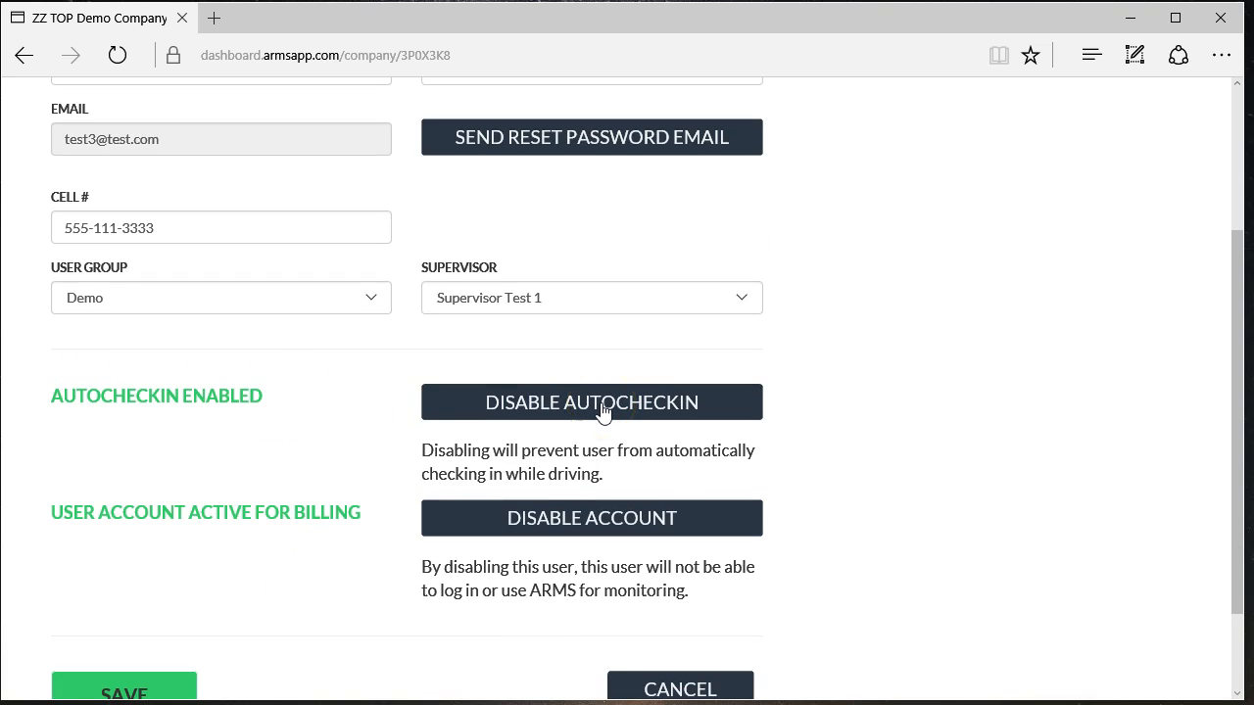
{"action": "scroll", "coordinate": [176, 617], "scroll_direction": "down", "scroll_amount": 2}
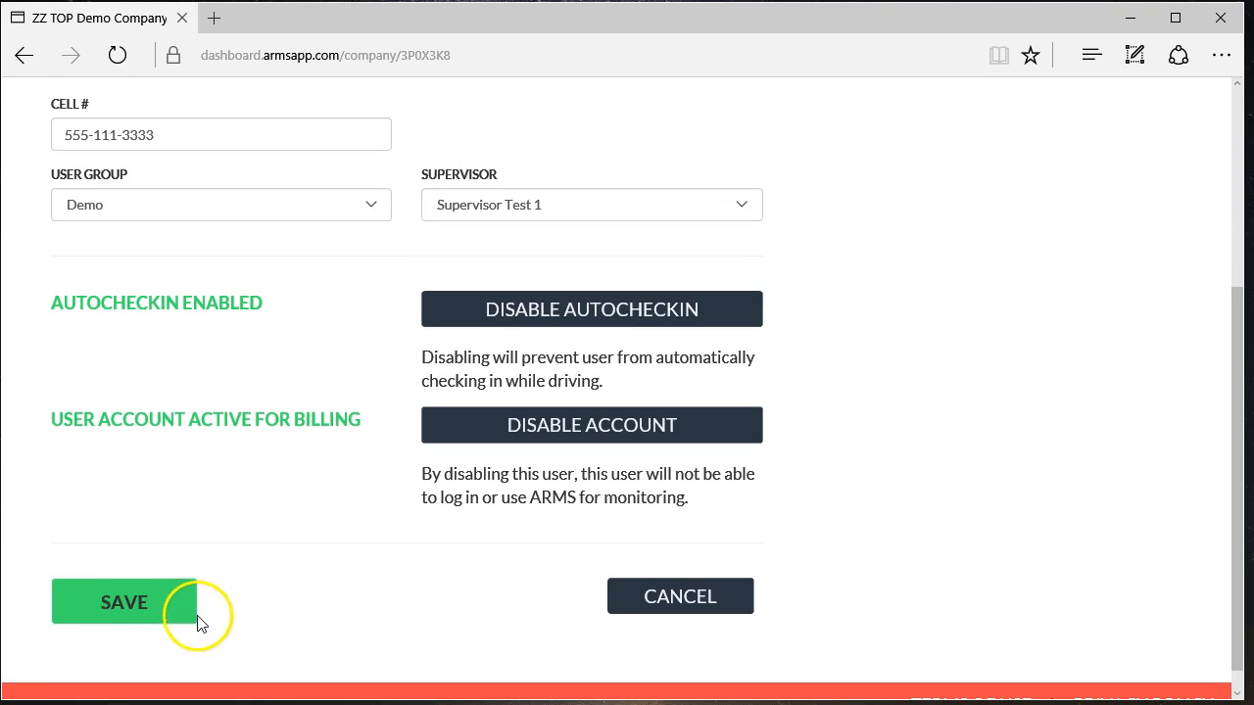
{"action": "left_click", "coordinate": [124, 601]}
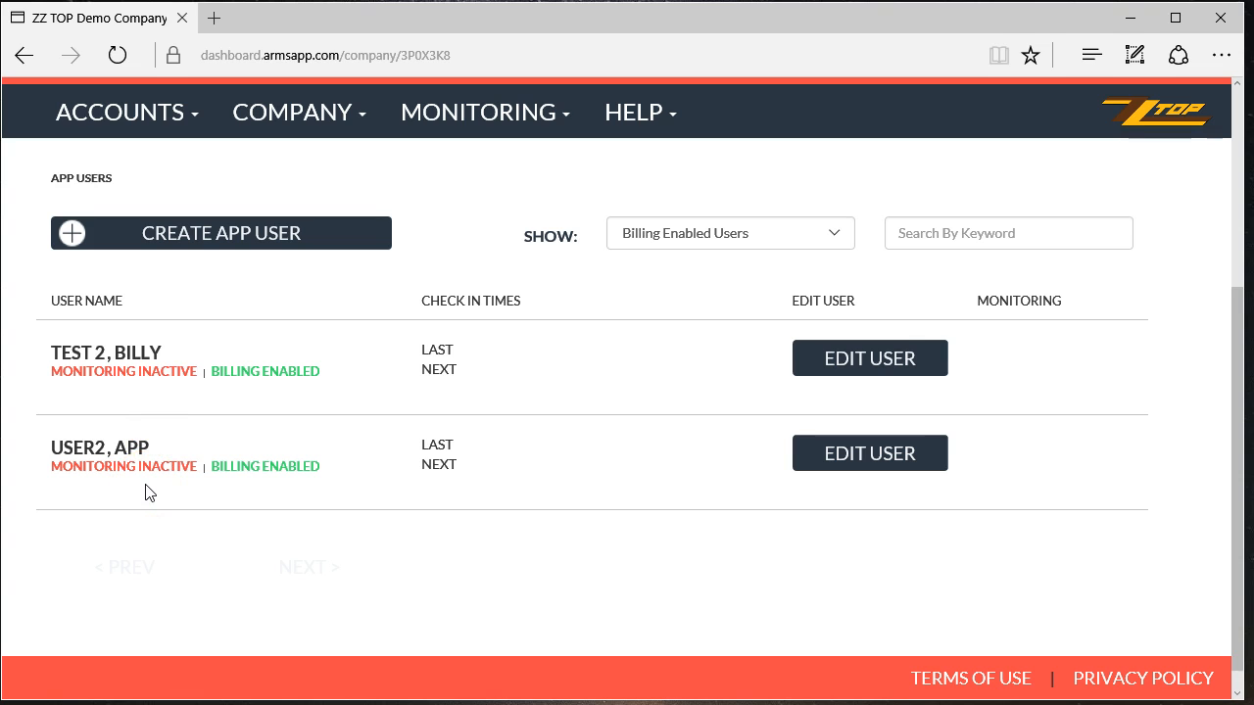
- Preview the Create App User form's First Name, Email and Cell # fields, then open Accounts > Admin Users
{"action": "left_click", "coordinate": [231, 243]}
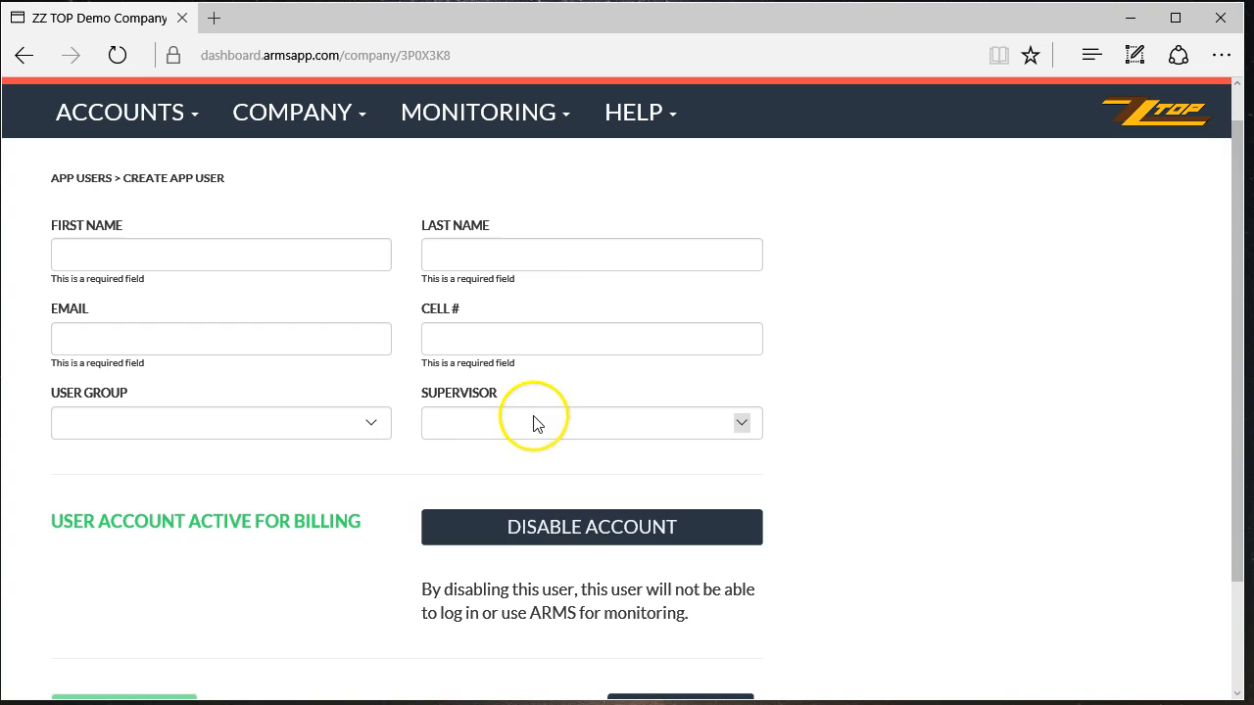
{"action": "left_click", "coordinate": [103, 253]}
{"action": "left_click", "coordinate": [1038, 311]}
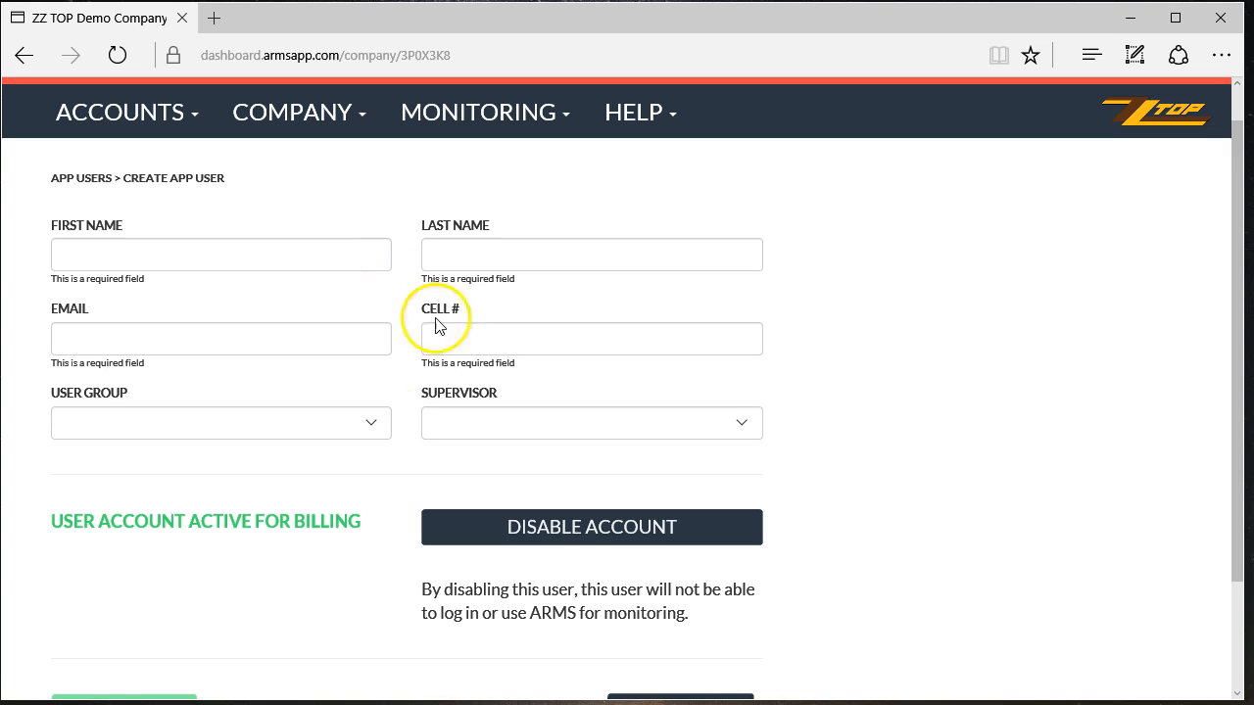
{"action": "left_click", "coordinate": [119, 334]}
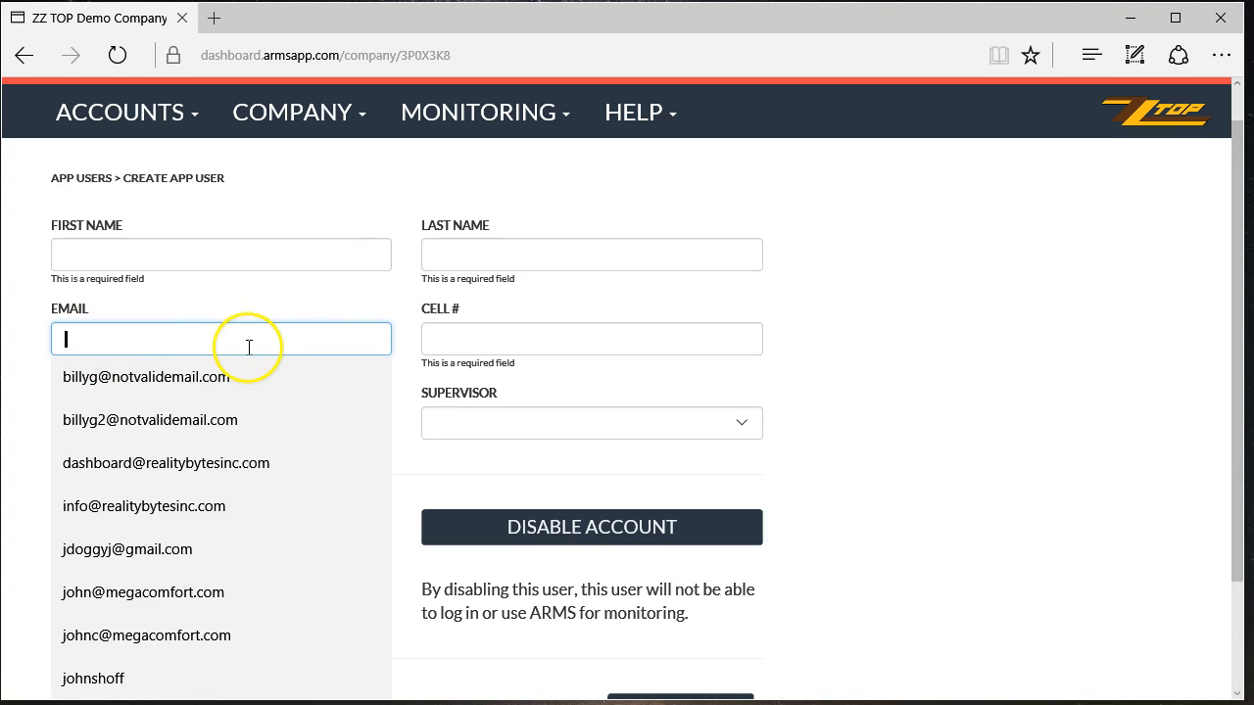
{"action": "left_click", "coordinate": [504, 339]}
{"action": "left_click", "coordinate": [920, 342]}
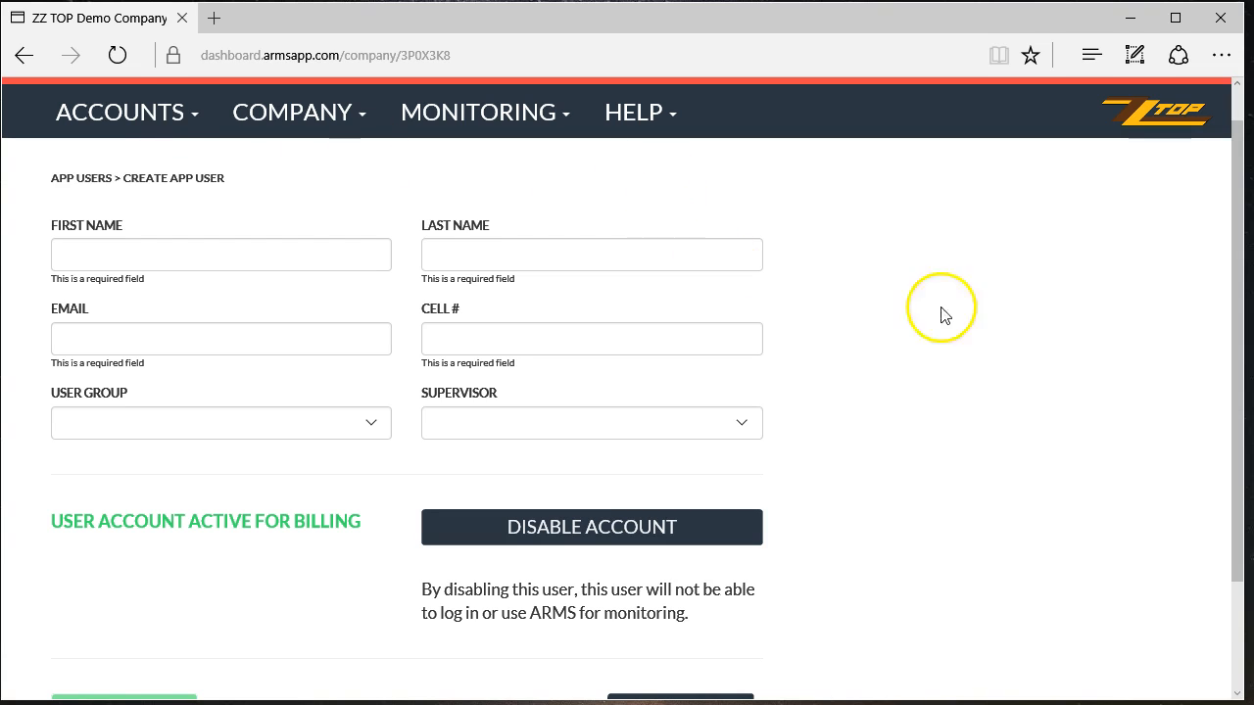
{"action": "left_click", "coordinate": [142, 117]}
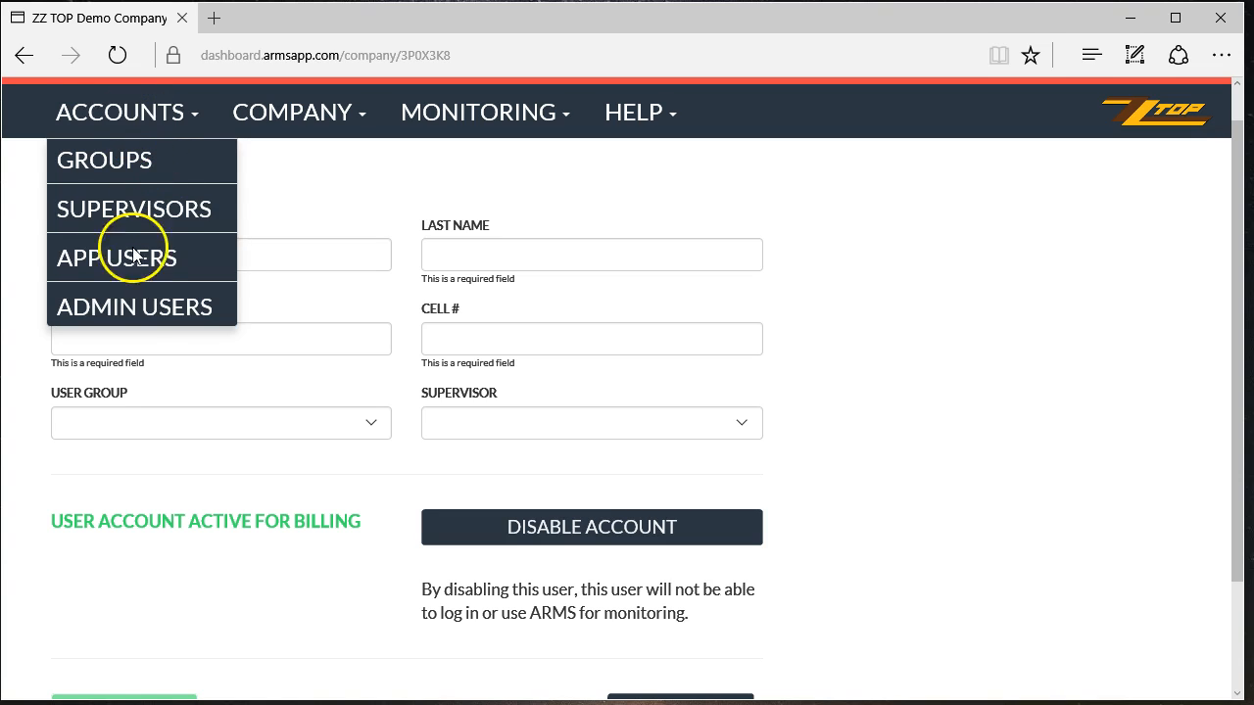
{"action": "left_click", "coordinate": [135, 307]}
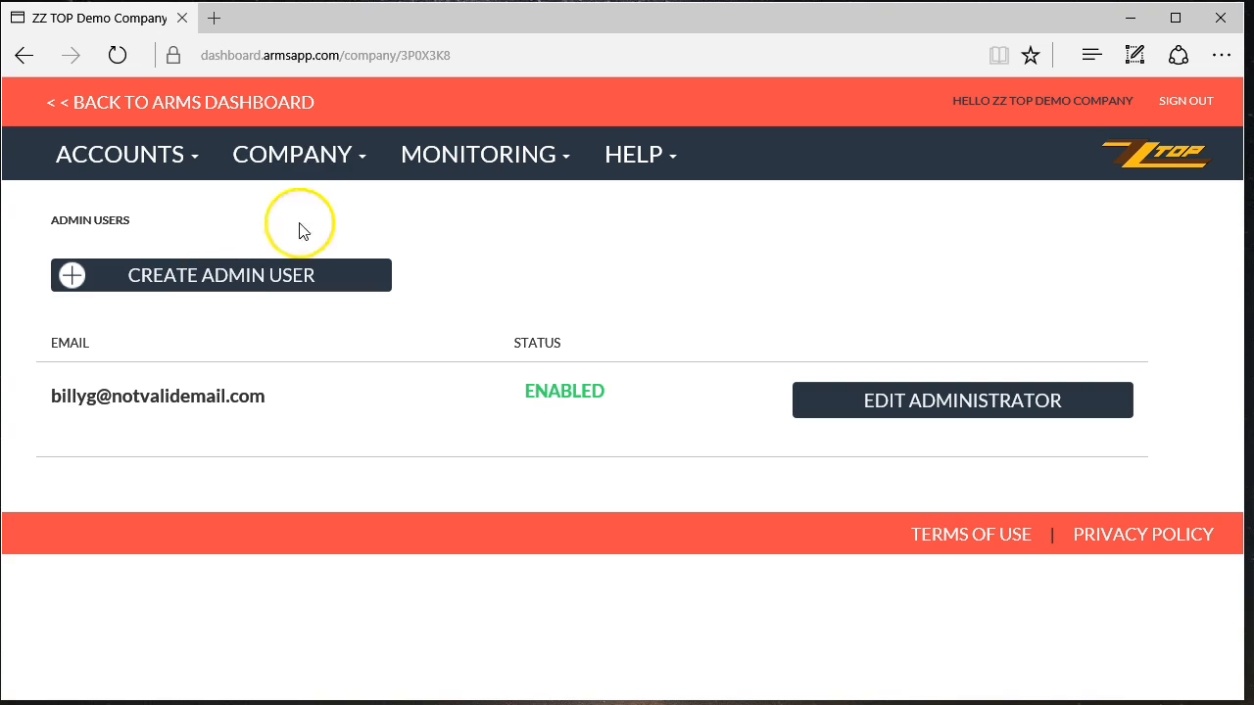
- Preview the Create Admin User form's Email field, then cancel it without saving
{"action": "left_click", "coordinate": [489, 160]}
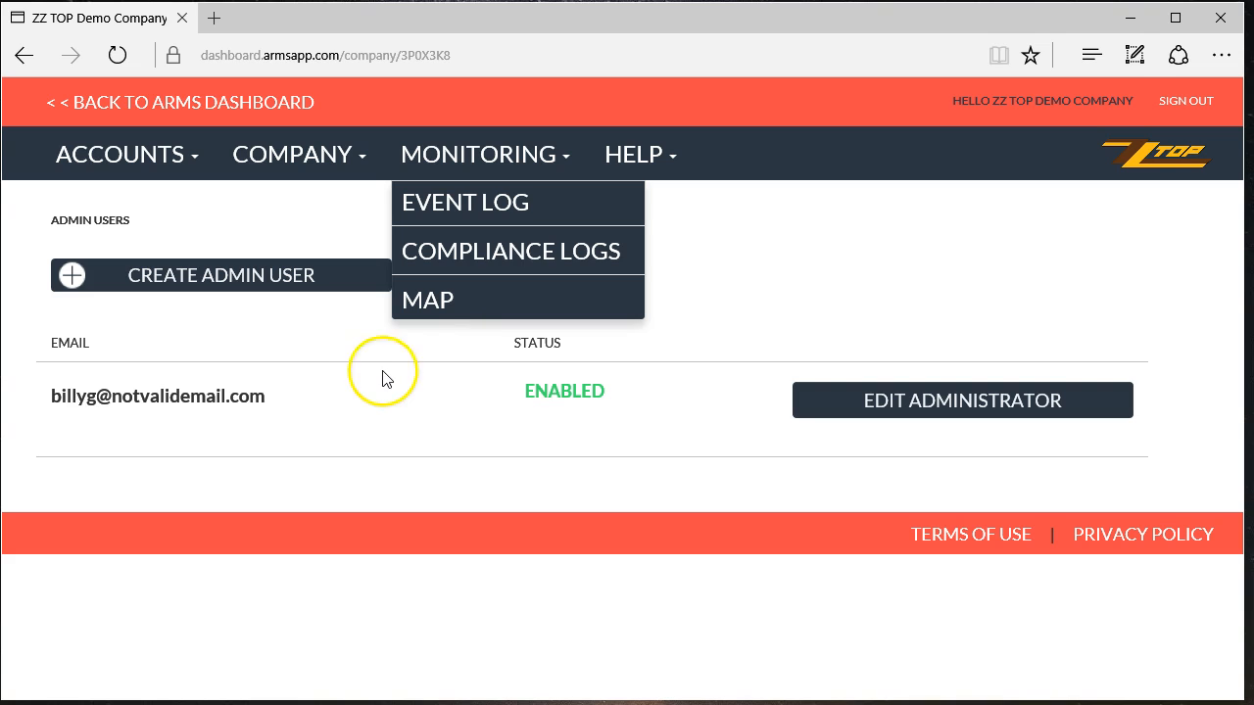
{"action": "left_click", "coordinate": [355, 379]}
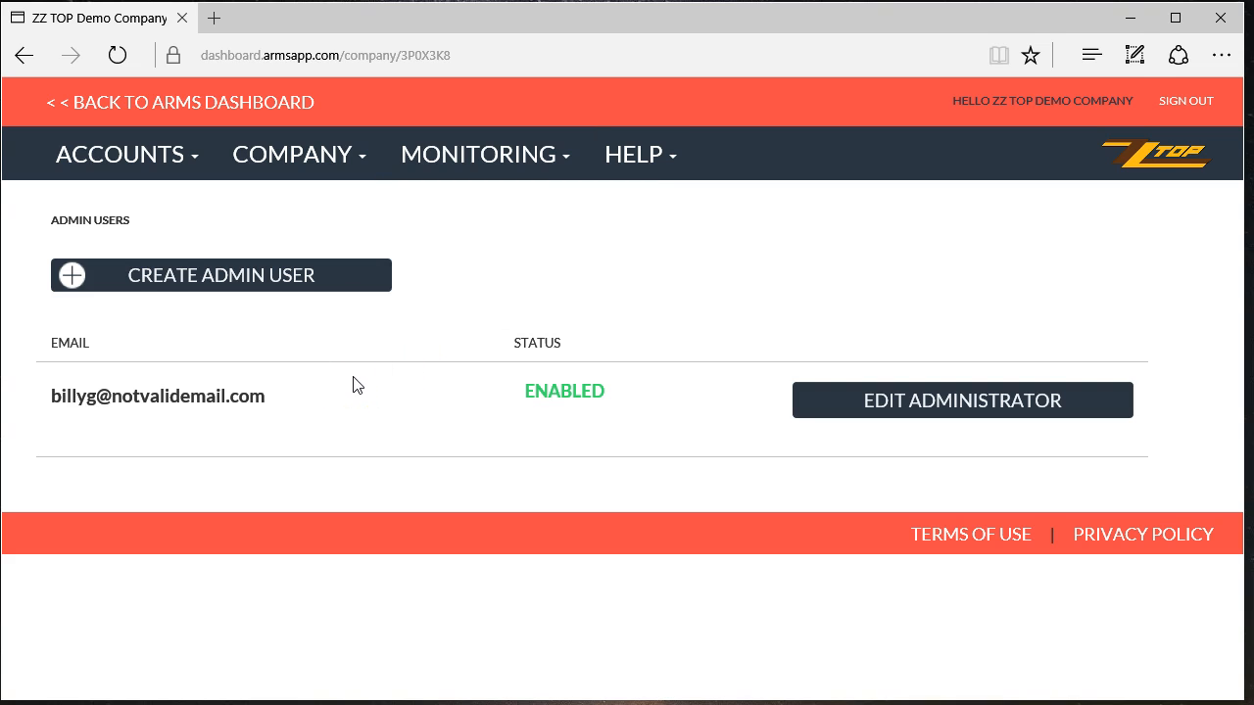
{"action": "left_click", "coordinate": [233, 286]}
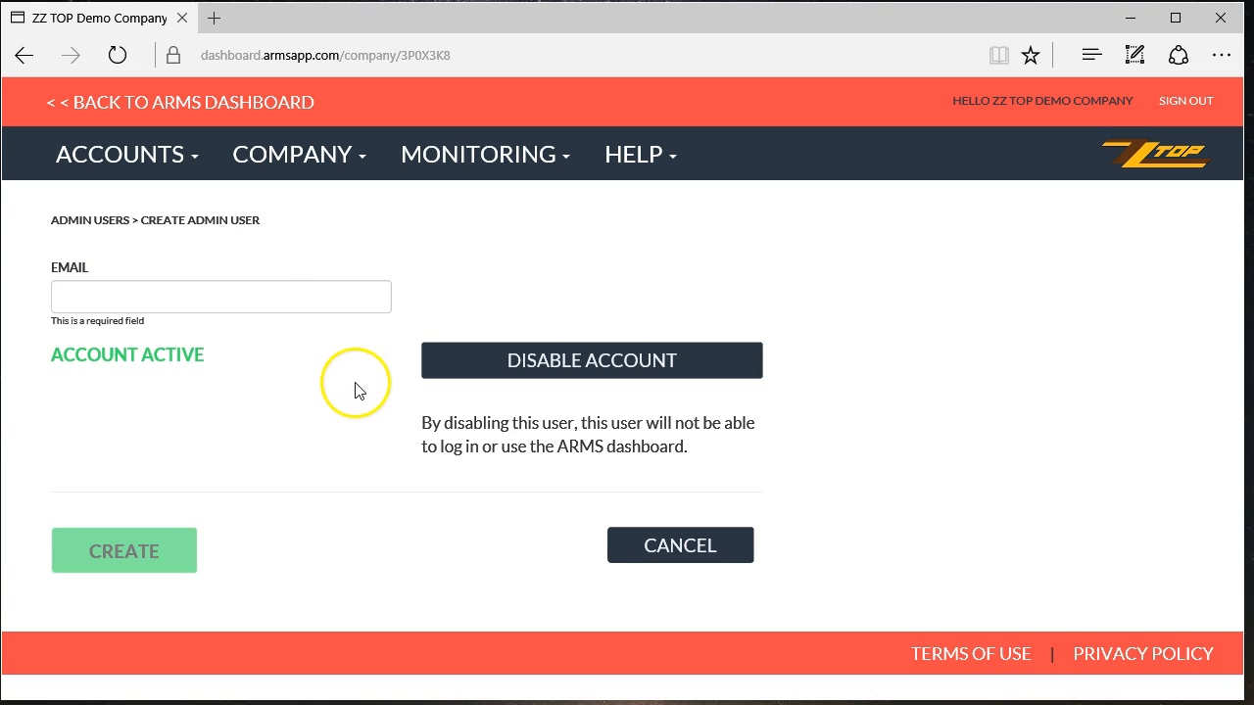
{"action": "left_click", "coordinate": [147, 296]}
{"action": "left_click", "coordinate": [602, 283]}
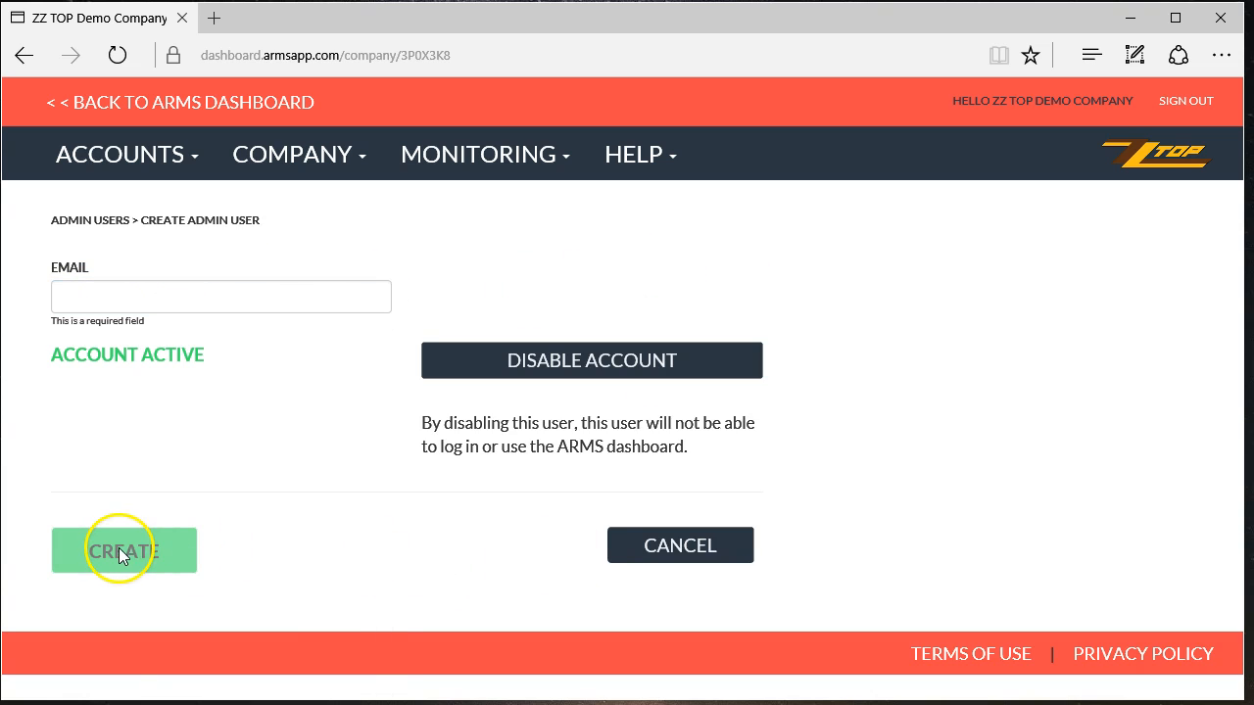
{"action": "left_click", "coordinate": [701, 553]}
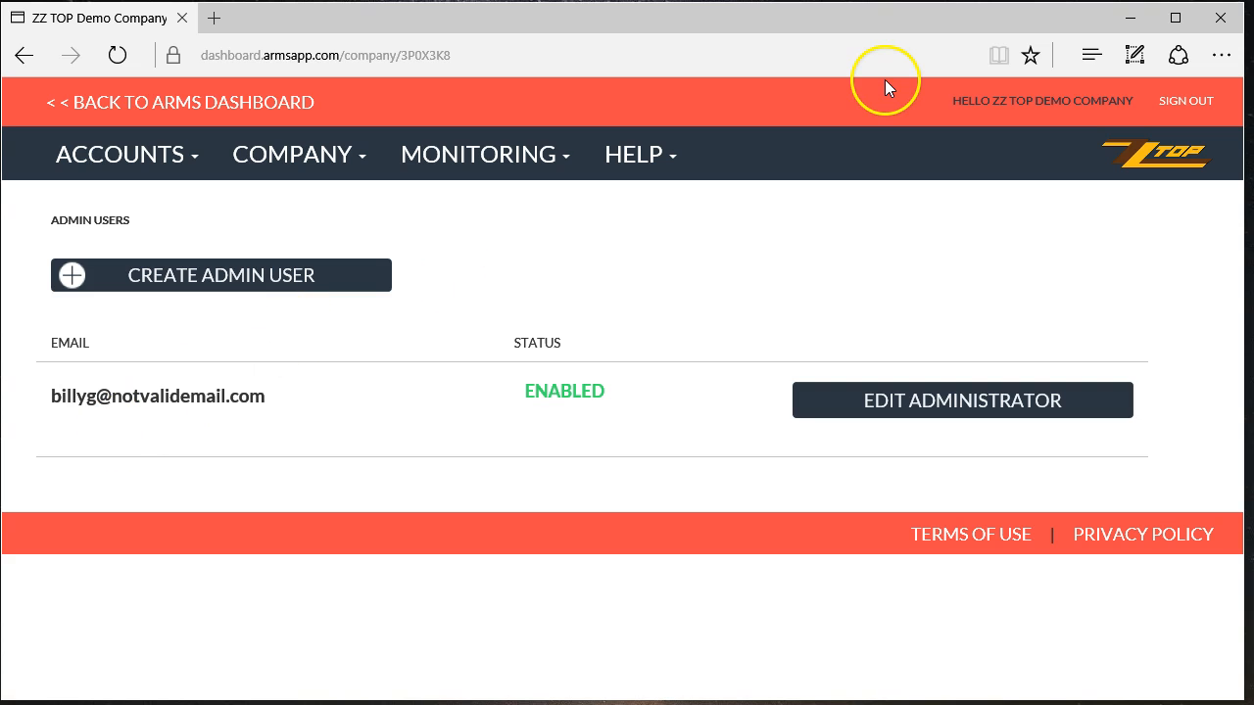
- Open the Monitoring > Event Log page
{"action": "left_click", "coordinate": [308, 154]}
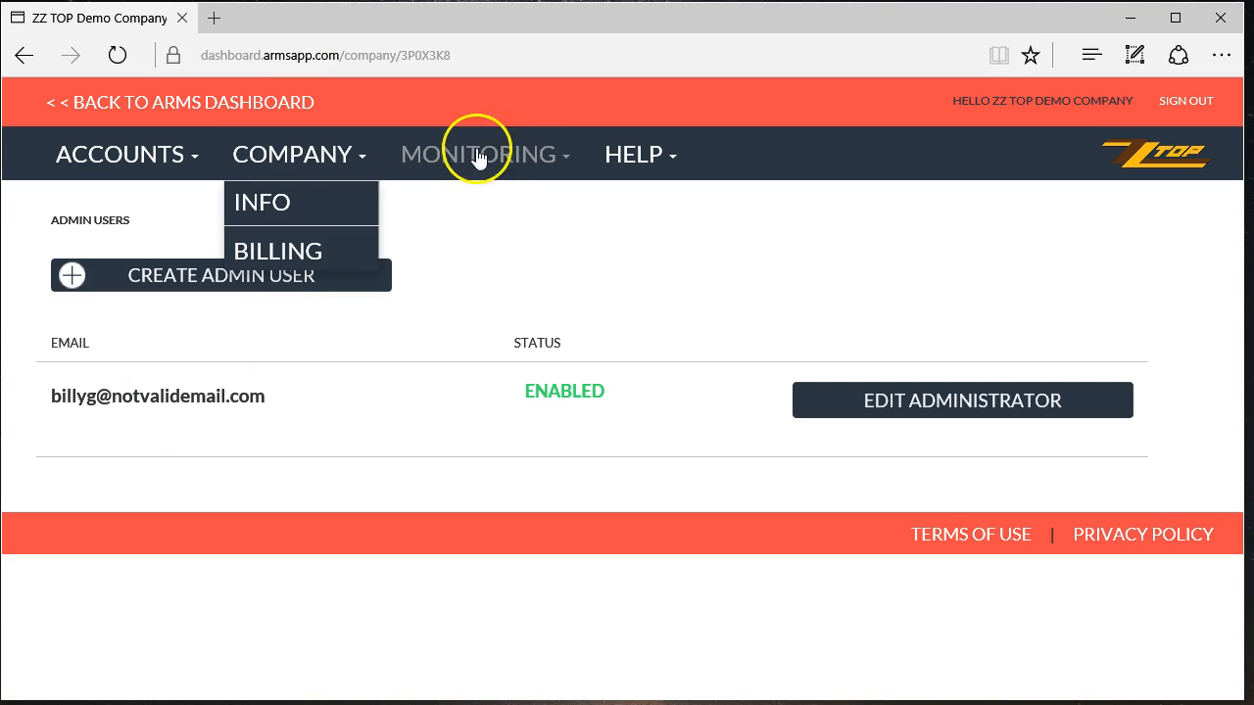
{"action": "left_click", "coordinate": [494, 157]}
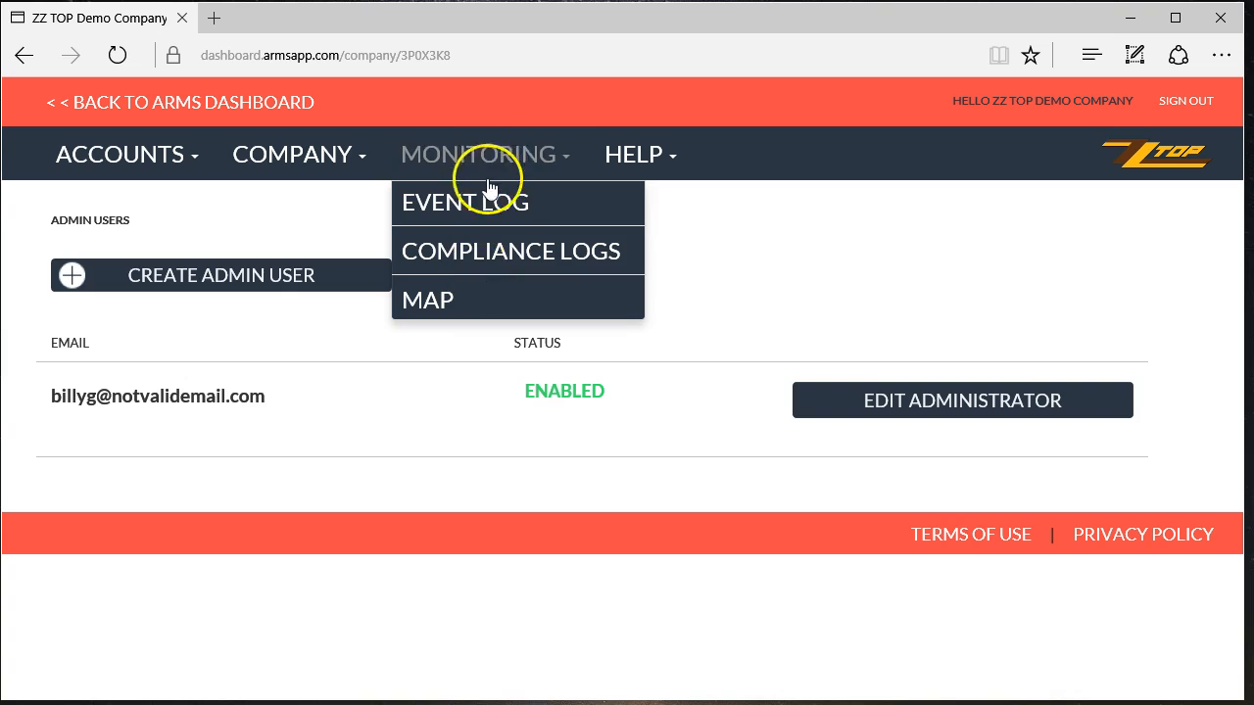
{"action": "left_click", "coordinate": [493, 214]}
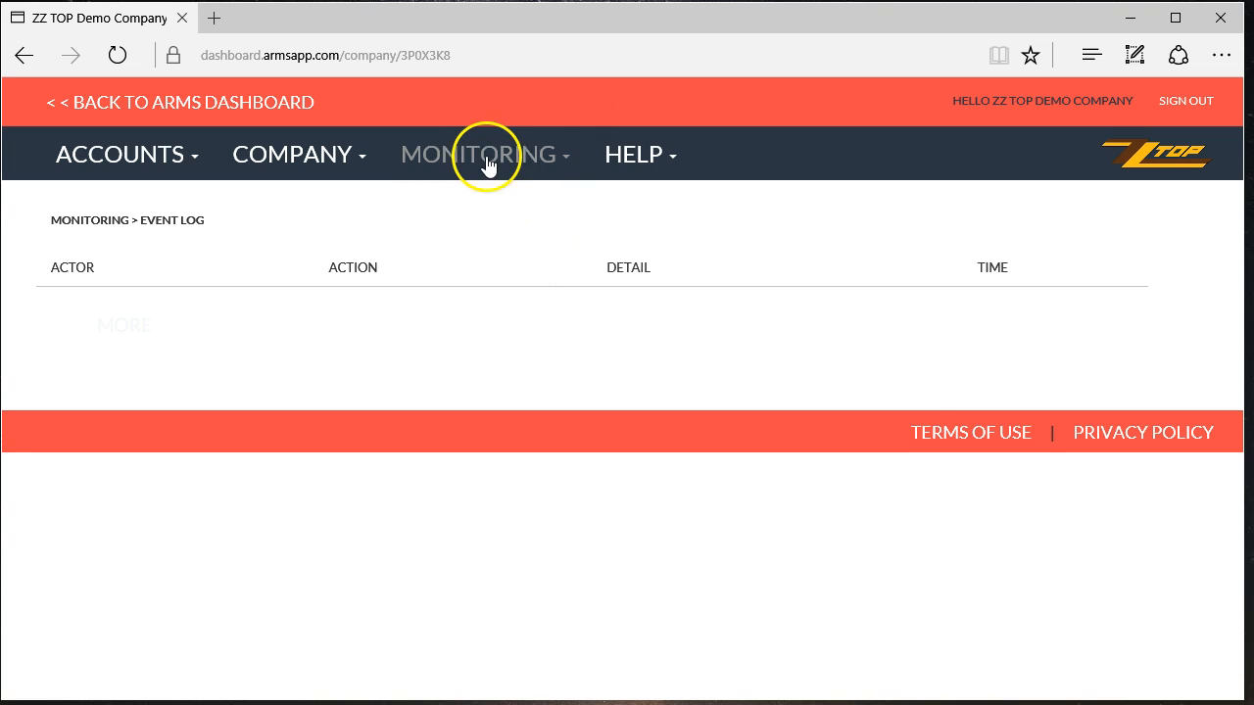
- Open Compliance Logs and set the FROM month to February with the year kept at 2014
{"action": "left_click", "coordinate": [489, 163]}
{"action": "left_click", "coordinate": [535, 261]}
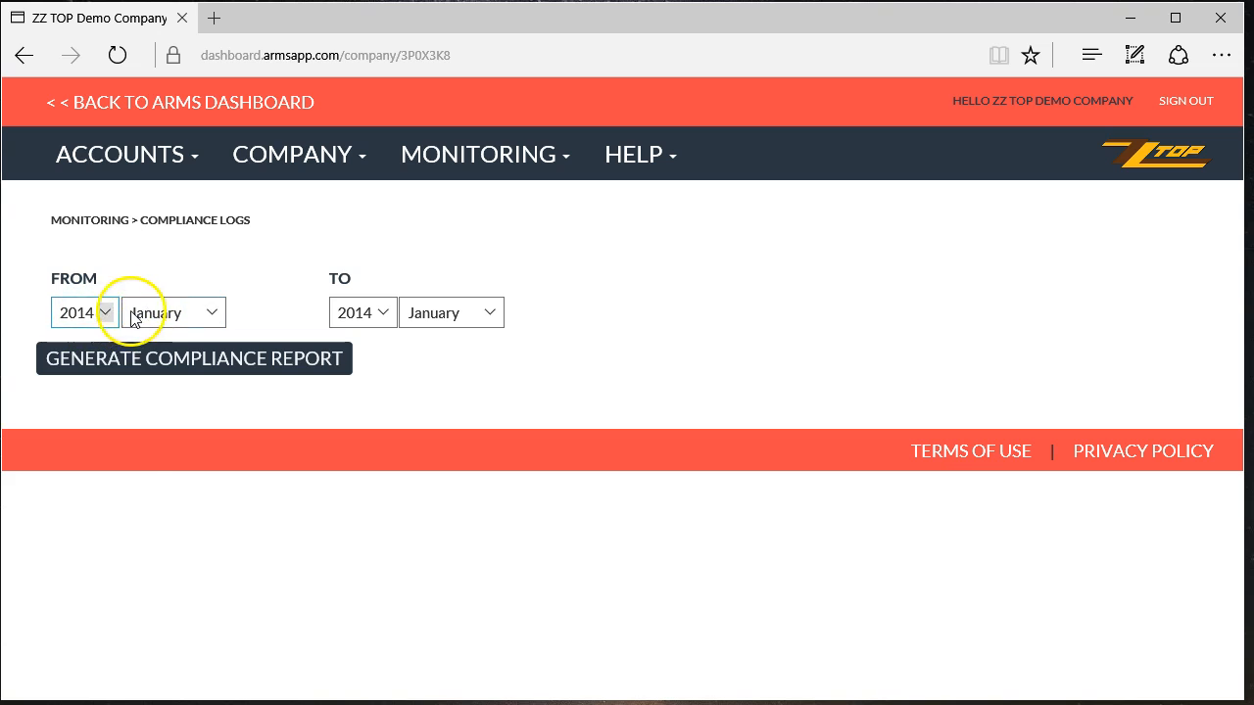
{"action": "left_click", "coordinate": [211, 312]}
{"action": "left_click", "coordinate": [218, 321]}
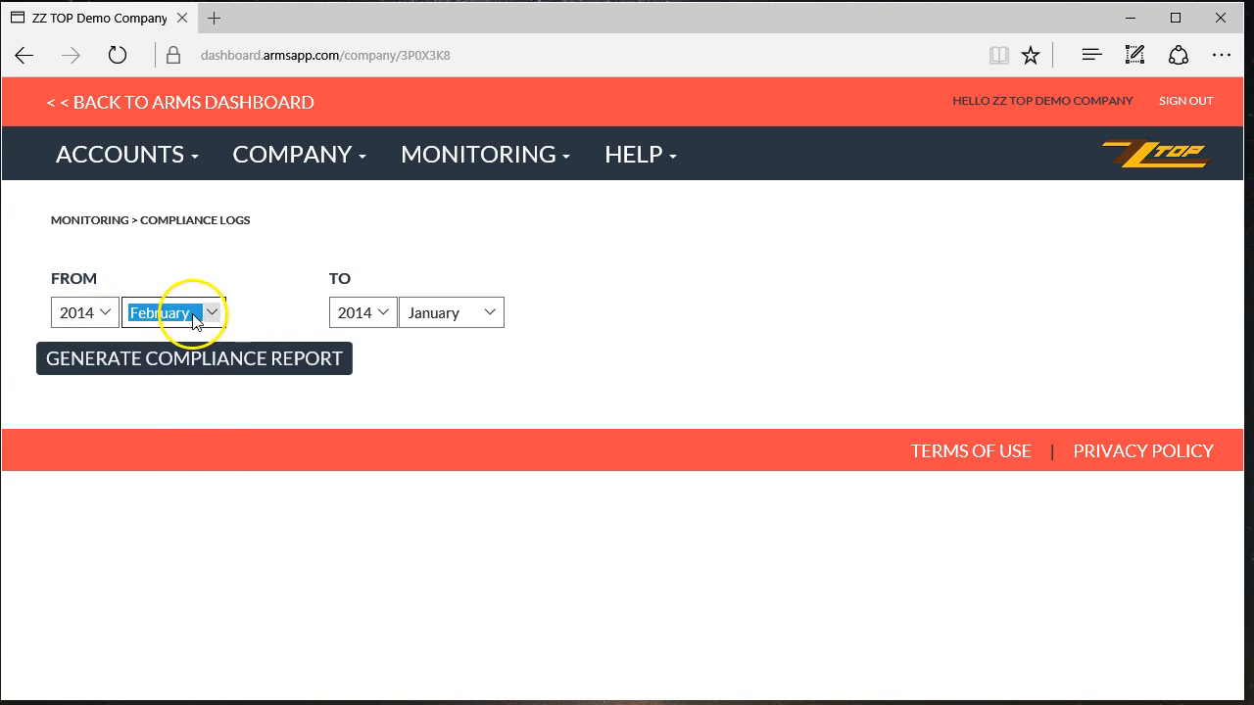
{"action": "left_click", "coordinate": [196, 312]}
{"action": "left_click", "coordinate": [98, 313]}
{"action": "left_click", "coordinate": [161, 262]}
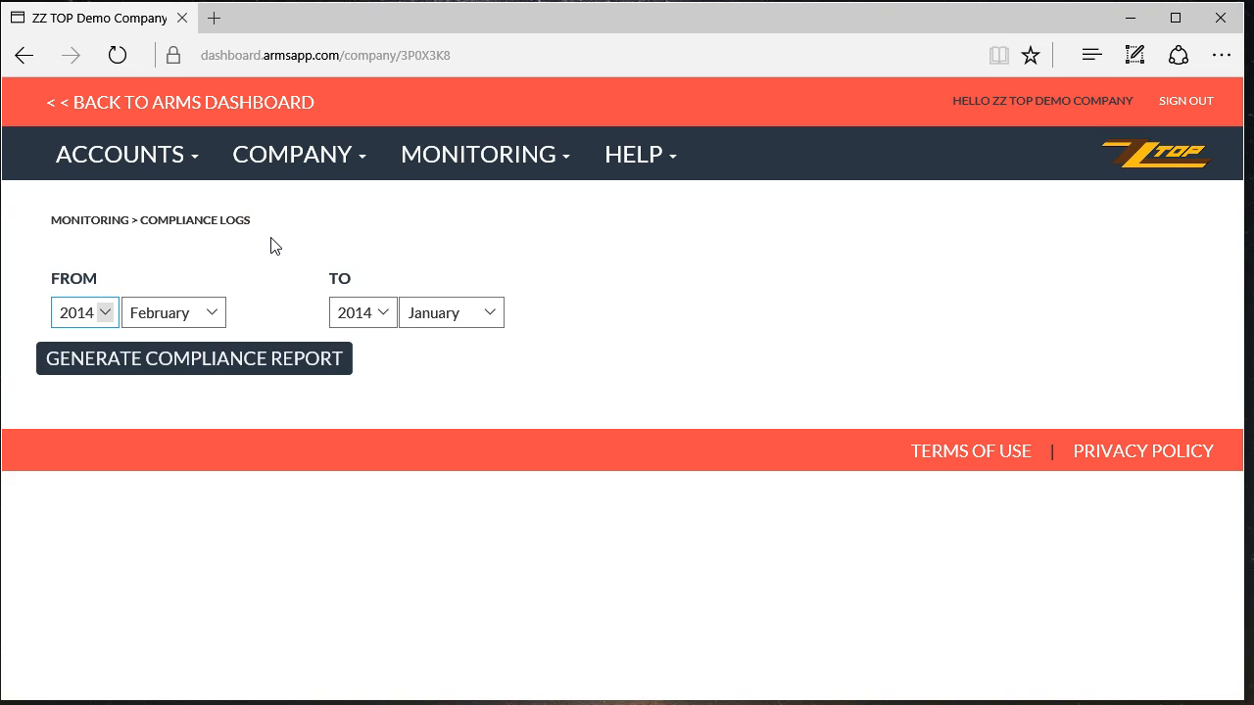
- Bring up the Monitoring pages list again
{"action": "left_click", "coordinate": [523, 157]}
{"action": "left_click", "coordinate": [814, 264]}
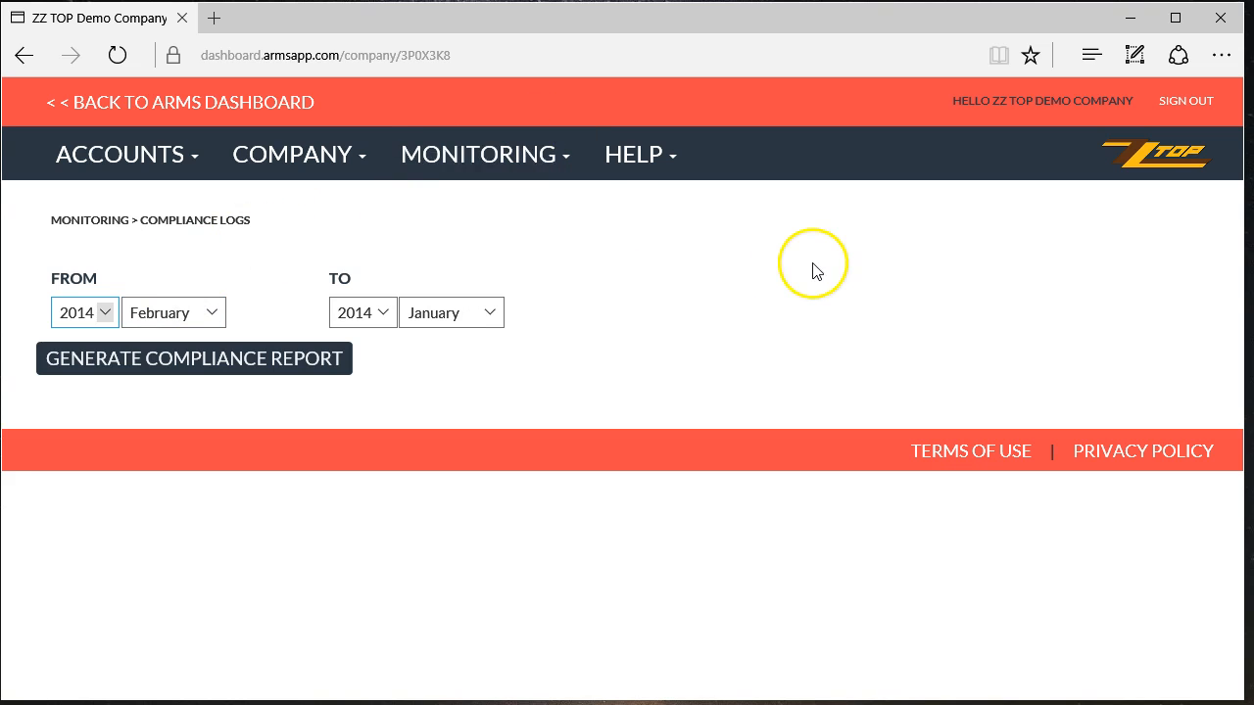
{"action": "left_click", "coordinate": [484, 159]}
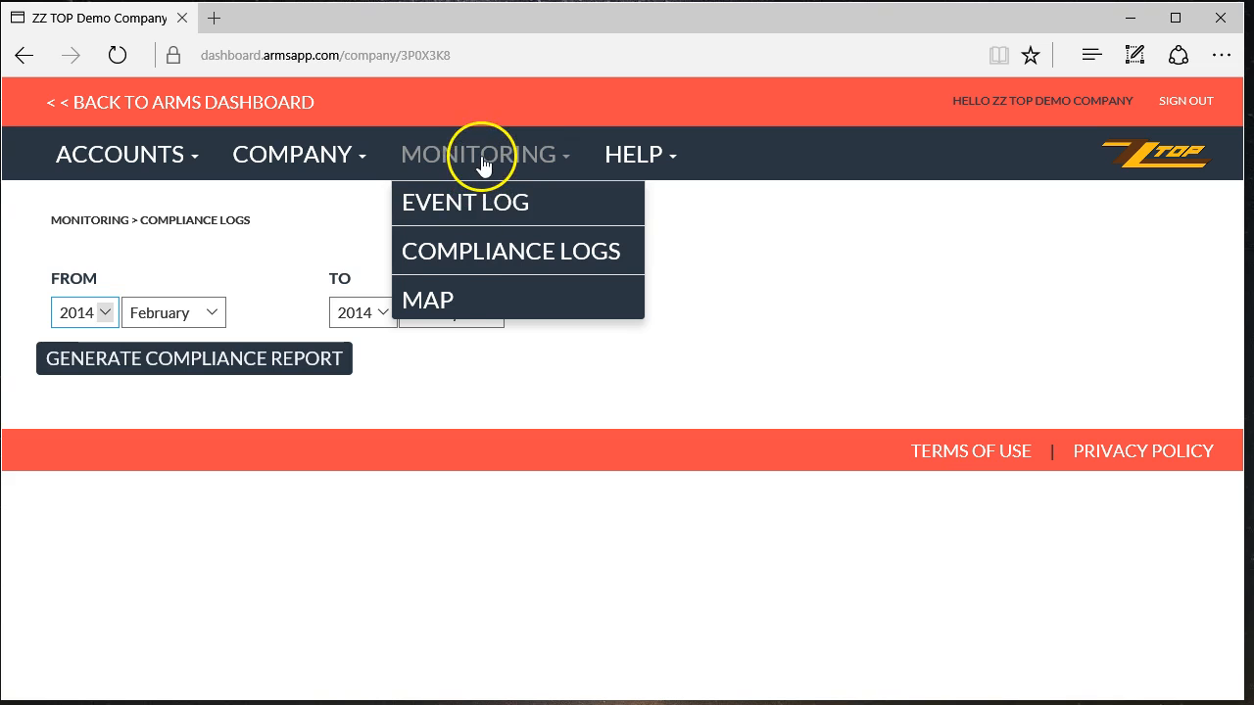
- Open the Monitoring > Map page in satellite view and pan across Alberta to Edmonton and Leduc
{"action": "left_click", "coordinate": [440, 299]}
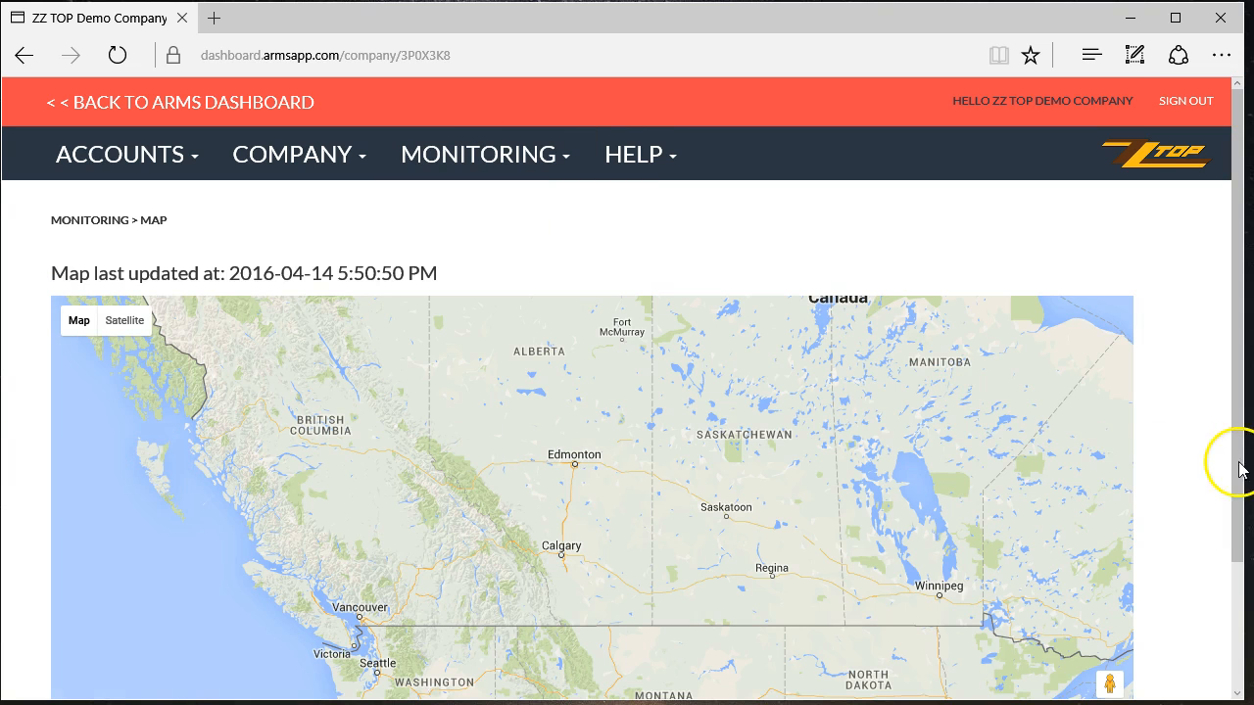
{"action": "scroll", "coordinate": [1205, 465], "scroll_direction": "down", "scroll_amount": 2}
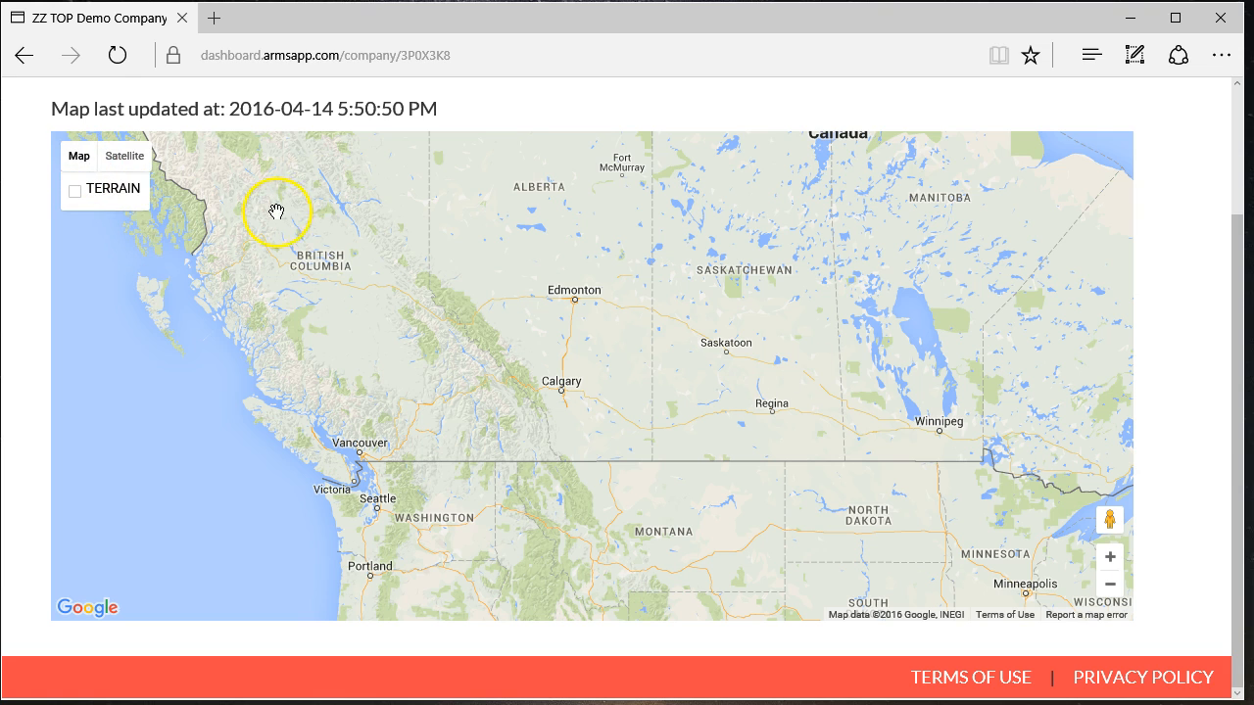
{"action": "left_click", "coordinate": [125, 159]}
{"action": "scroll", "coordinate": [472, 356], "scroll_direction": "up", "scroll_amount": 2}
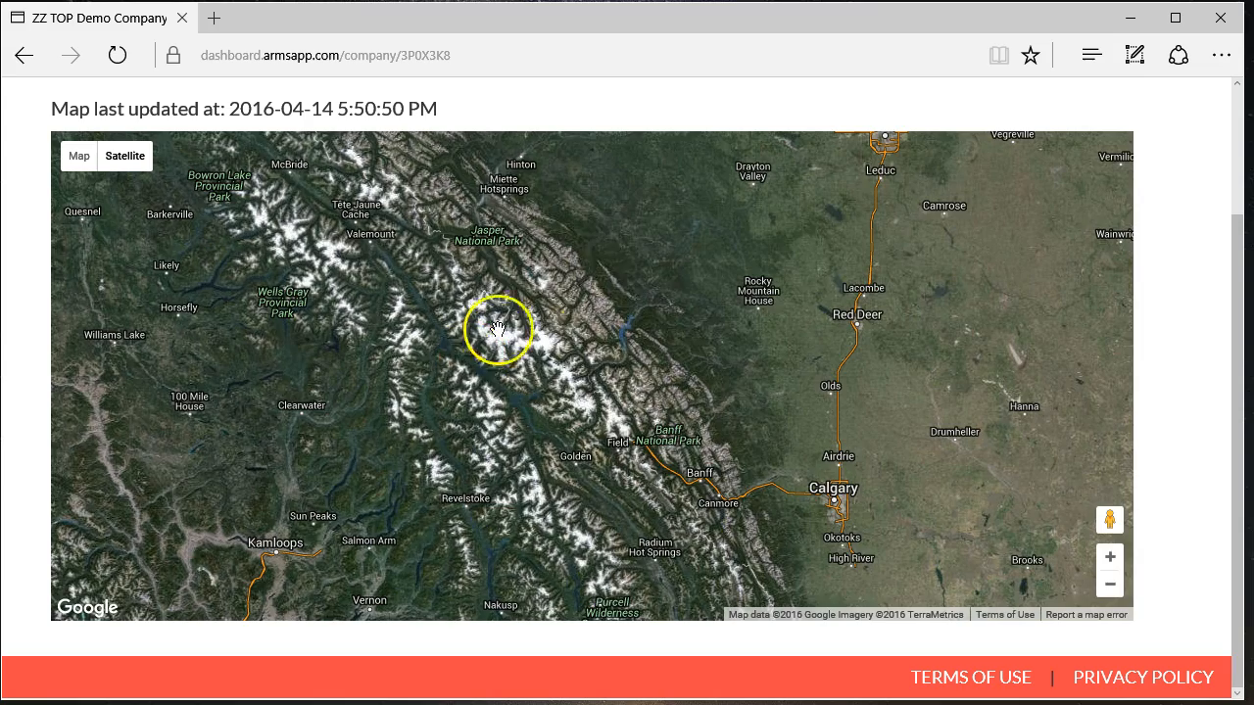
{"action": "left_click_drag", "start_coordinate": [796, 278], "coordinate": [577, 339]}
{"action": "scroll", "coordinate": [593, 333], "scroll_direction": "up", "scroll_amount": 1}
{"action": "left_click_drag", "start_coordinate": [741, 265], "coordinate": [535, 581]}
{"action": "scroll", "coordinate": [821, 418], "scroll_direction": "down", "scroll_amount": 1}
{"action": "scroll", "coordinate": [821, 418], "scroll_direction": "down", "scroll_amount": 1}
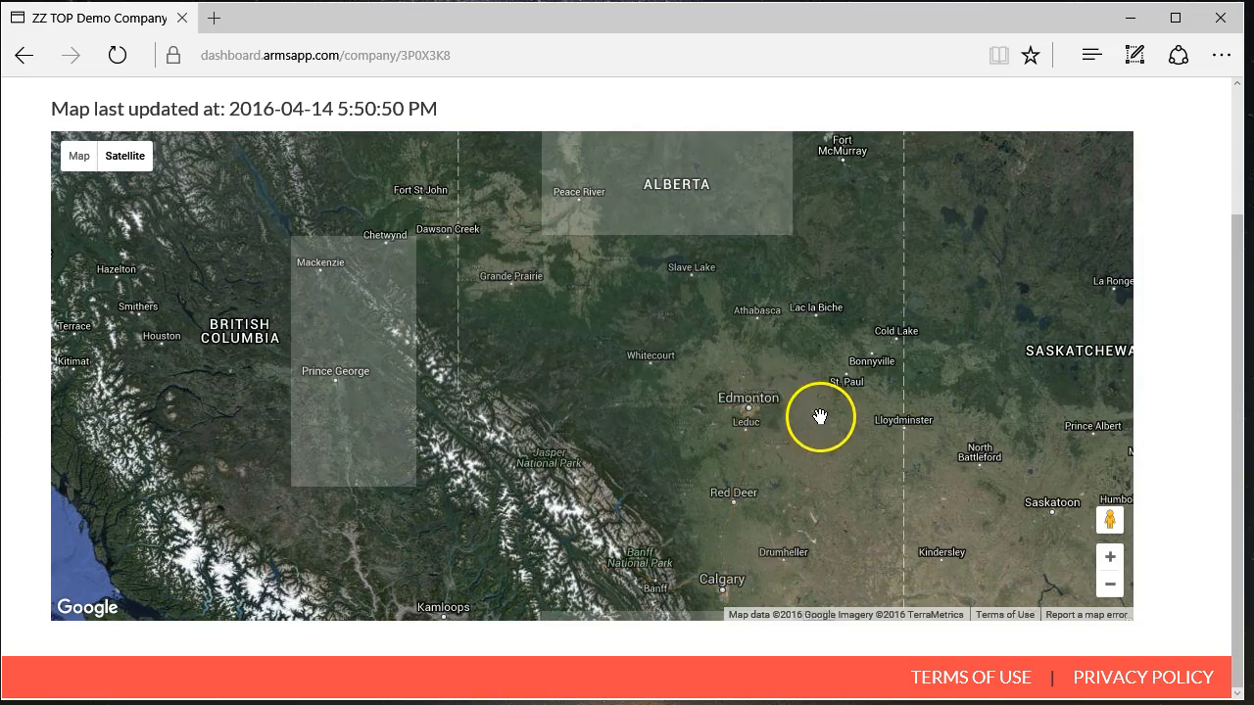
{"action": "left_click_drag", "start_coordinate": [561, 278], "coordinate": [486, 229]}
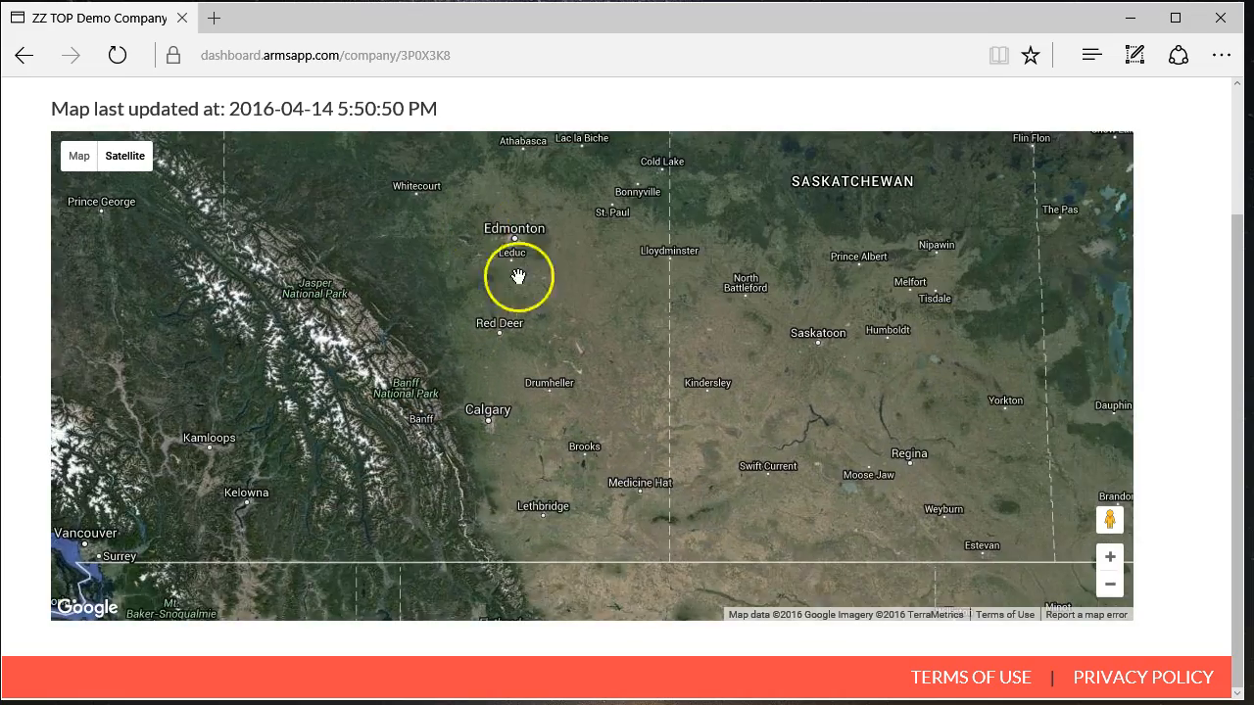
{"action": "left_click_drag", "start_coordinate": [512, 280], "coordinate": [599, 383]}
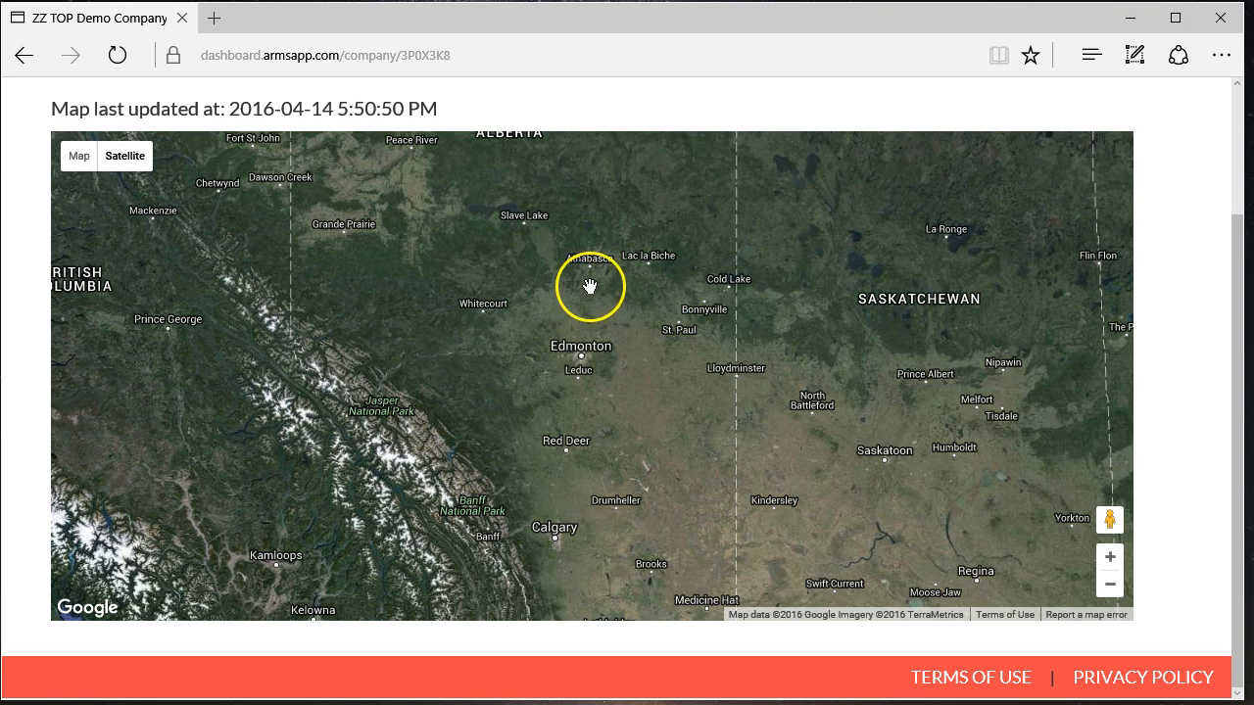
- Adjust the satellite view's position and zoom, then switch back to the road map
{"action": "left_click_drag", "start_coordinate": [589, 341], "coordinate": [531, 366]}
{"action": "scroll", "coordinate": [625, 389], "scroll_direction": "down", "scroll_amount": 1}
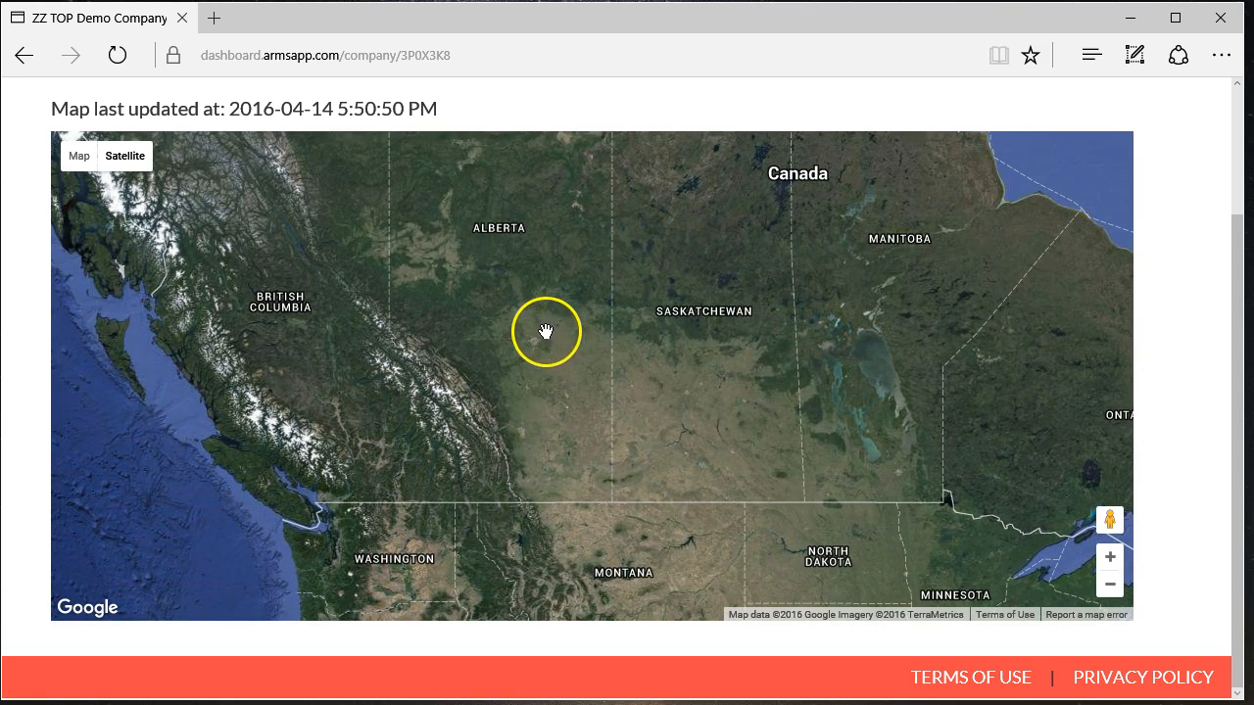
{"action": "scroll", "coordinate": [546, 338], "scroll_direction": "up", "scroll_amount": 1}
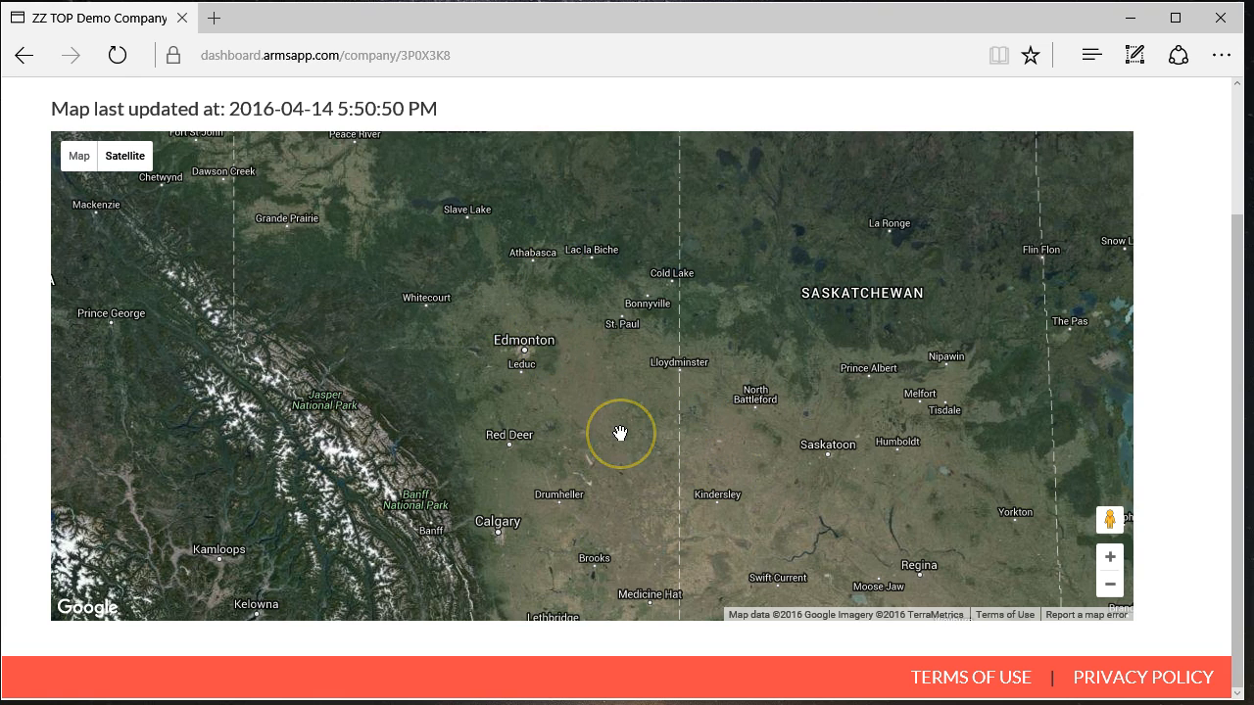
{"action": "scroll", "coordinate": [585, 414], "scroll_direction": "down", "scroll_amount": 1}
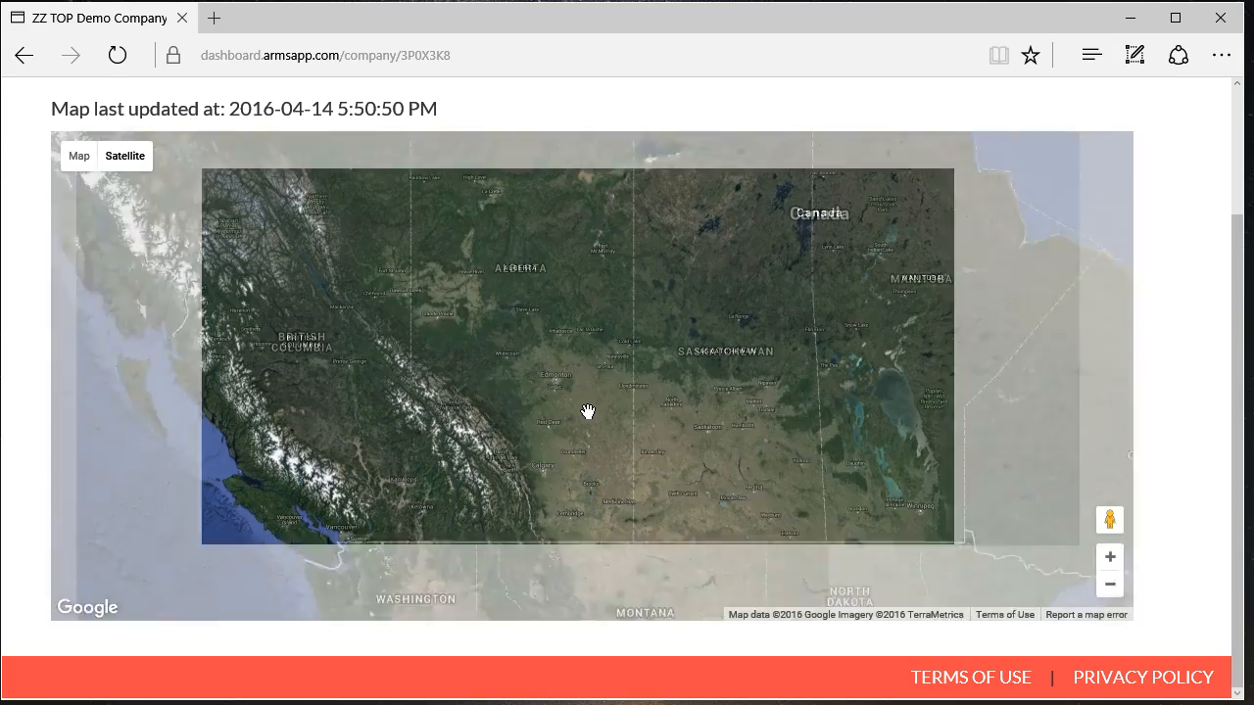
{"action": "left_click", "coordinate": [74, 156]}
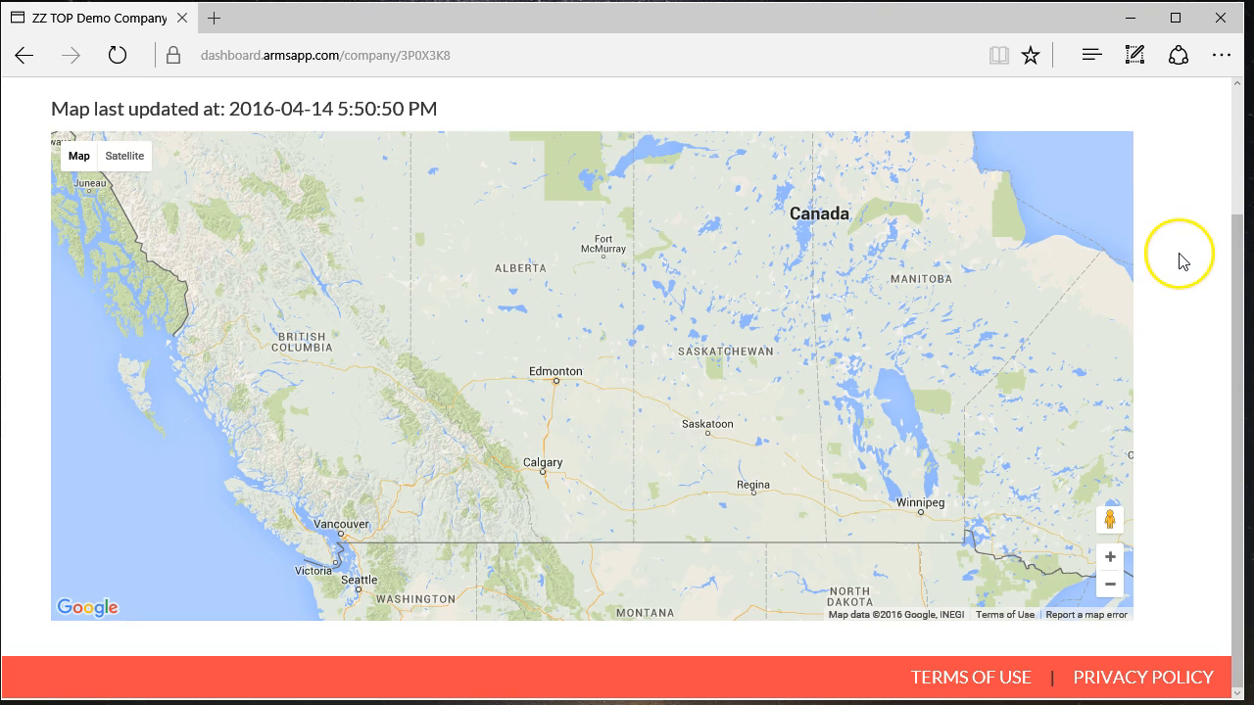
{"action": "scroll", "coordinate": [1181, 261], "scroll_direction": "up", "scroll_amount": 3}
- Glance at the Accounts and Monitoring page lists without choosing a page
{"action": "left_click", "coordinate": [125, 158]}
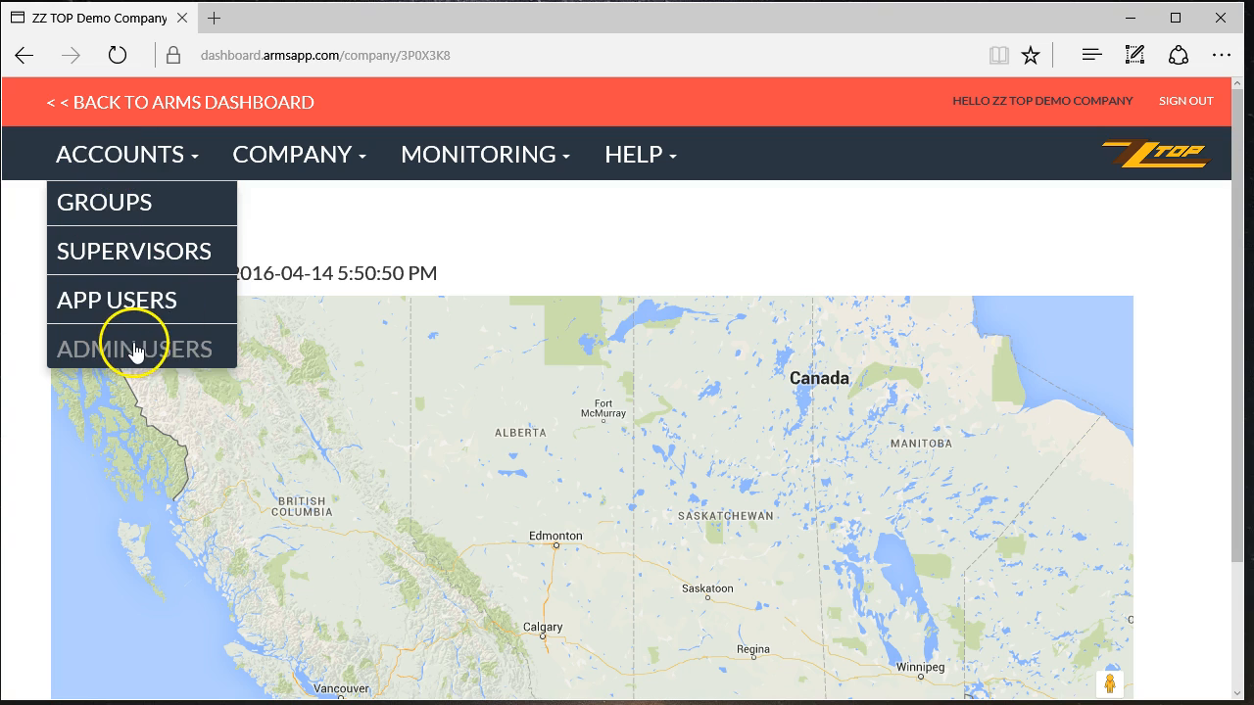
{"action": "left_click", "coordinate": [1150, 271]}
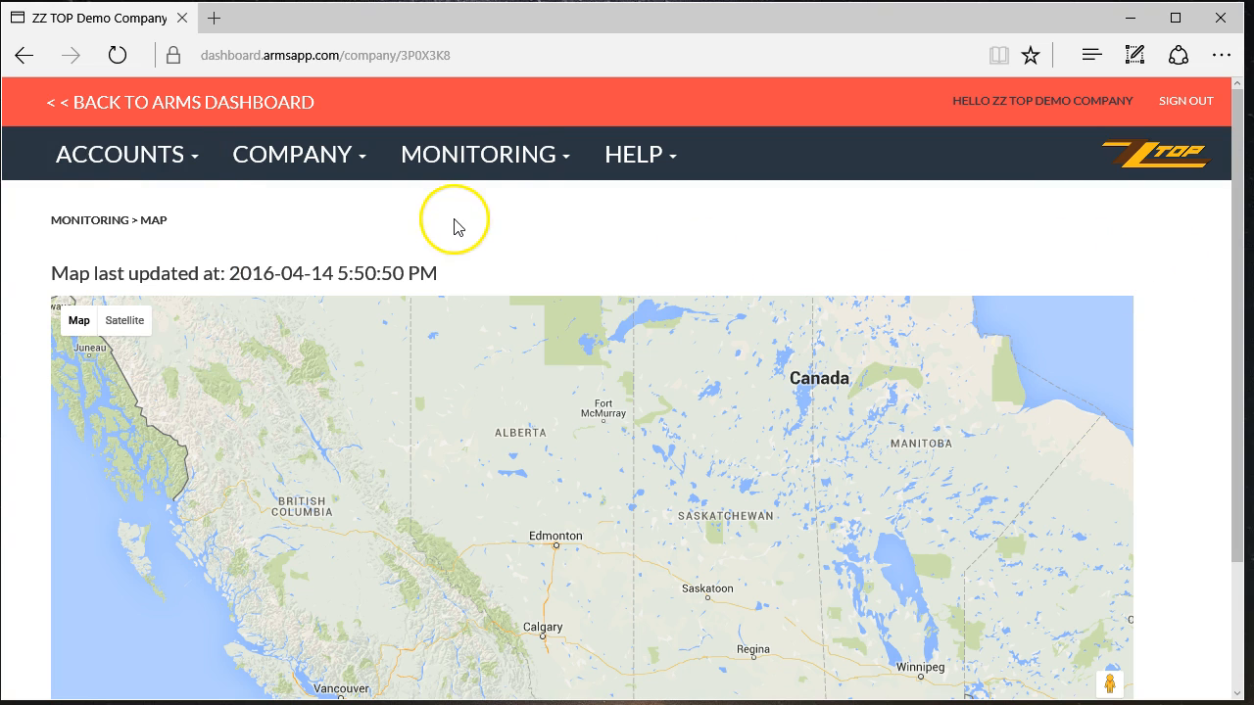
{"action": "left_click", "coordinate": [490, 163]}
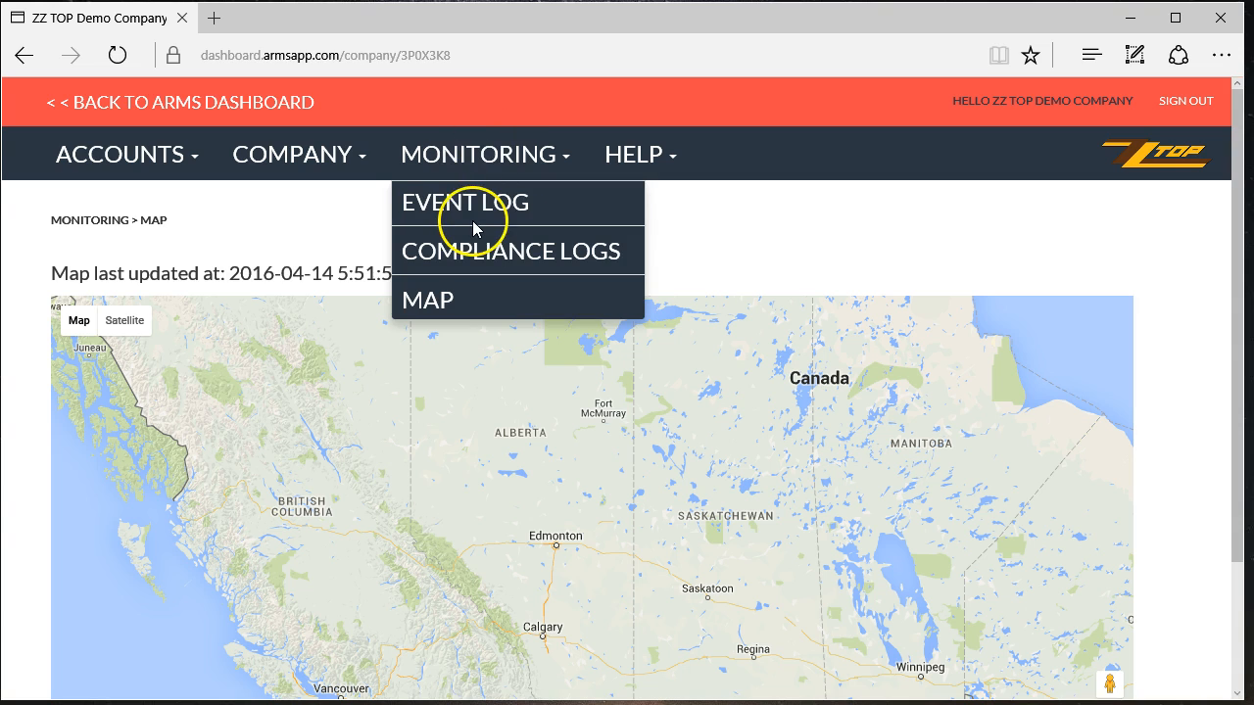
{"action": "left_click", "coordinate": [877, 228]}
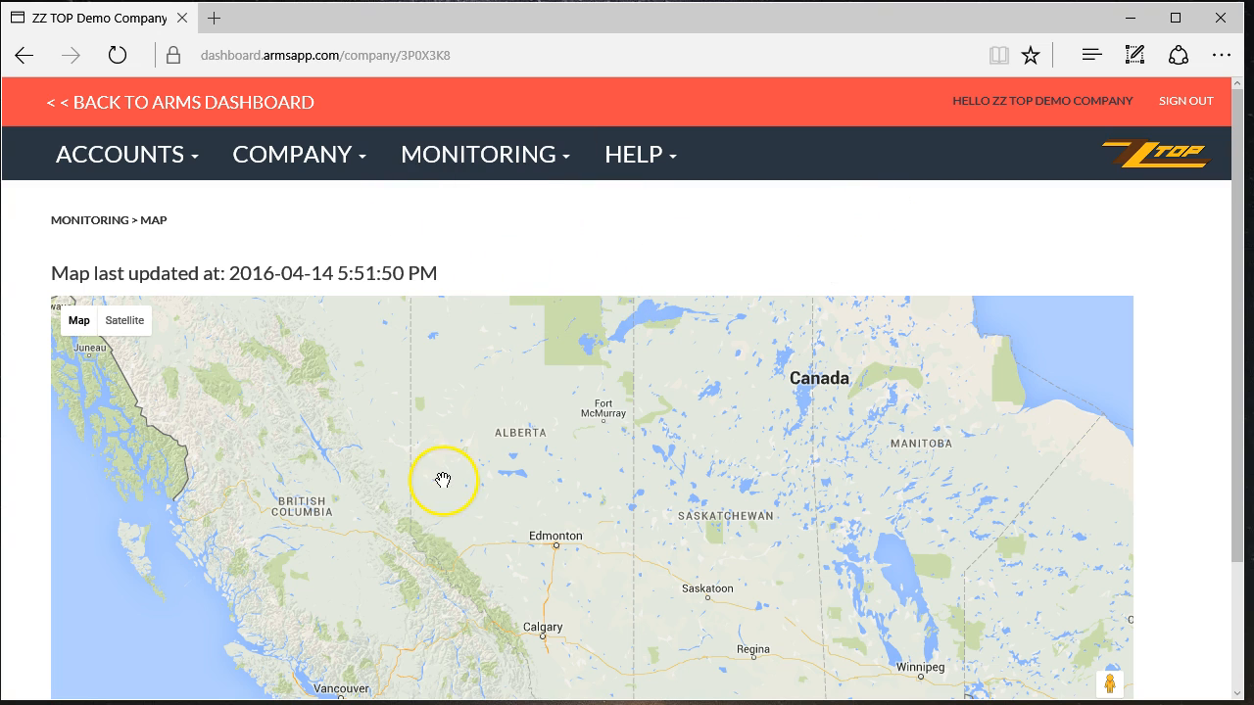
- Zoom and pan the road map out to all of Canada and the northern United States
{"action": "scroll", "coordinate": [1158, 423], "scroll_direction": "down", "scroll_amount": 2}
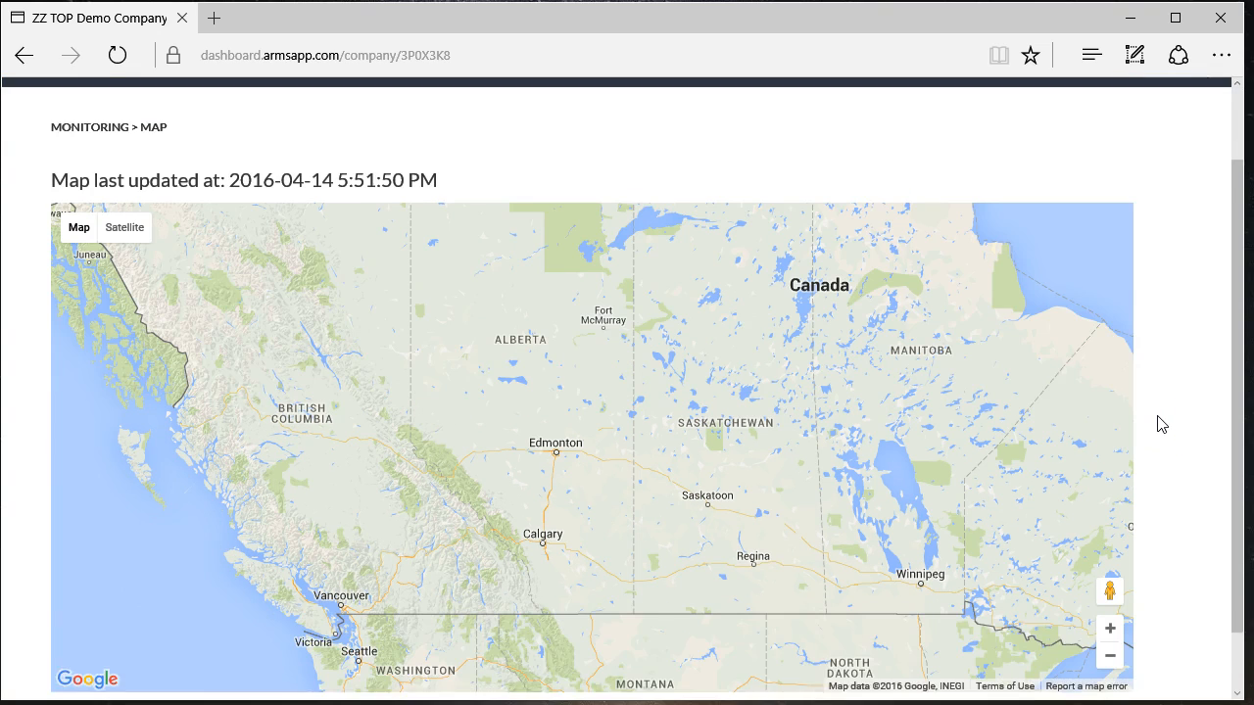
{"action": "scroll", "coordinate": [471, 406], "scroll_direction": "up", "scroll_amount": 1}
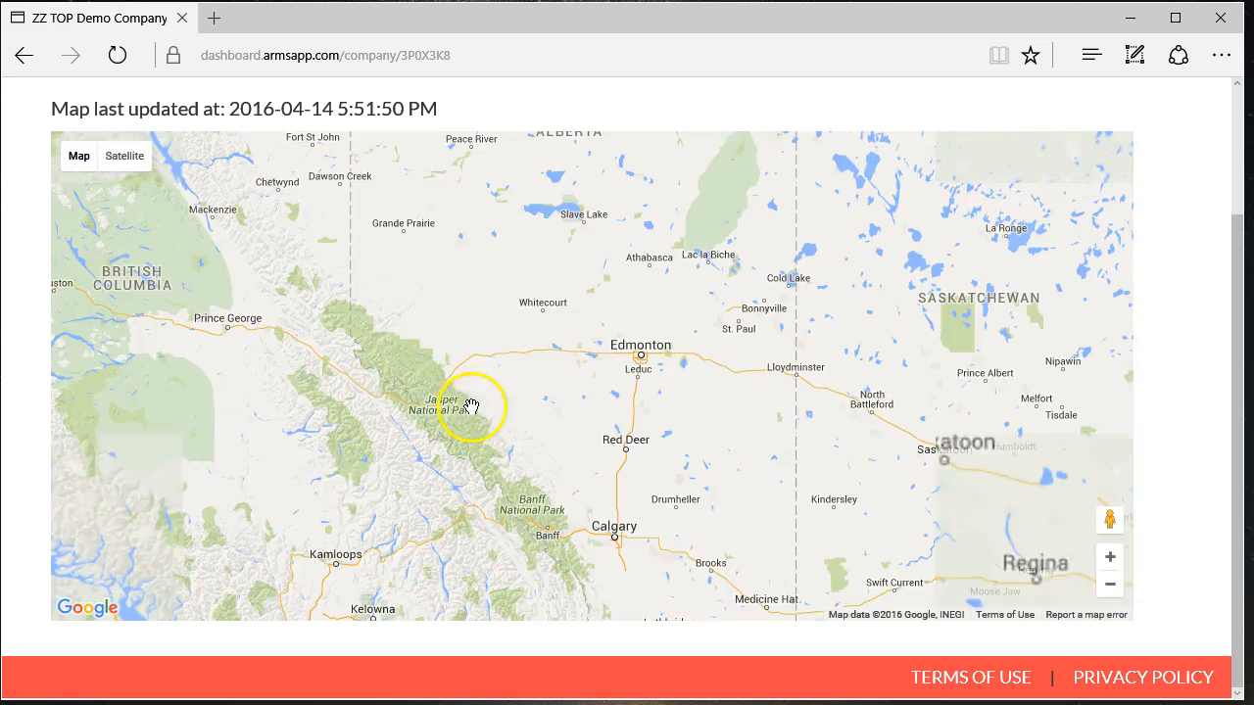
{"action": "scroll", "coordinate": [559, 435], "scroll_direction": "down", "scroll_amount": 1}
{"action": "left_click_drag", "start_coordinate": [638, 388], "coordinate": [566, 330]}
{"action": "scroll", "coordinate": [563, 343], "scroll_direction": "down", "scroll_amount": 1}
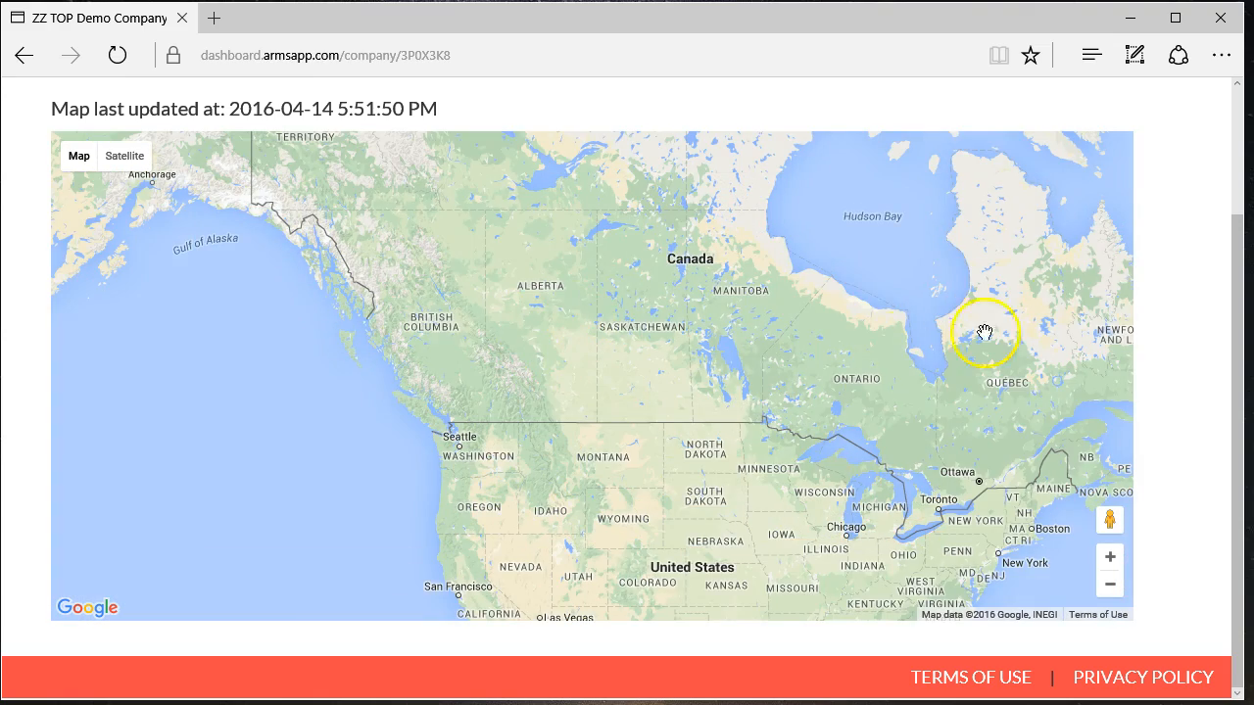
{"action": "scroll", "coordinate": [1178, 252], "scroll_direction": "up", "scroll_amount": 2}
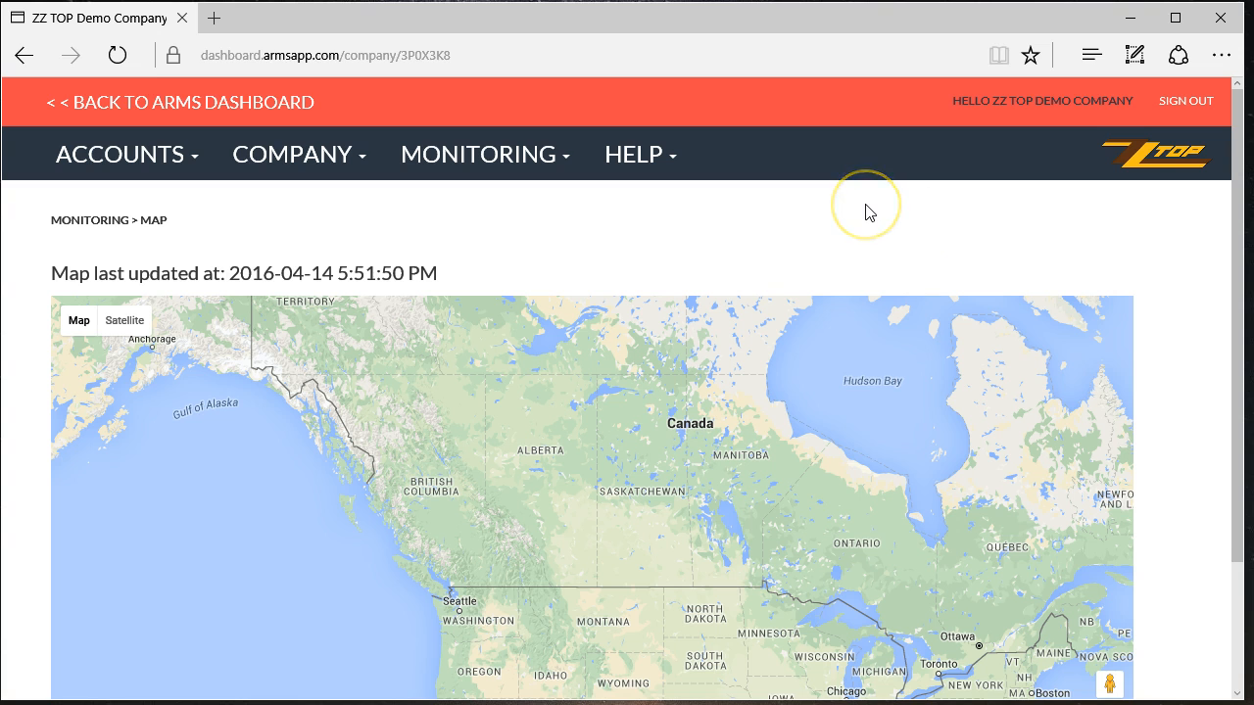
{"action": "left_click", "coordinate": [637, 158]}
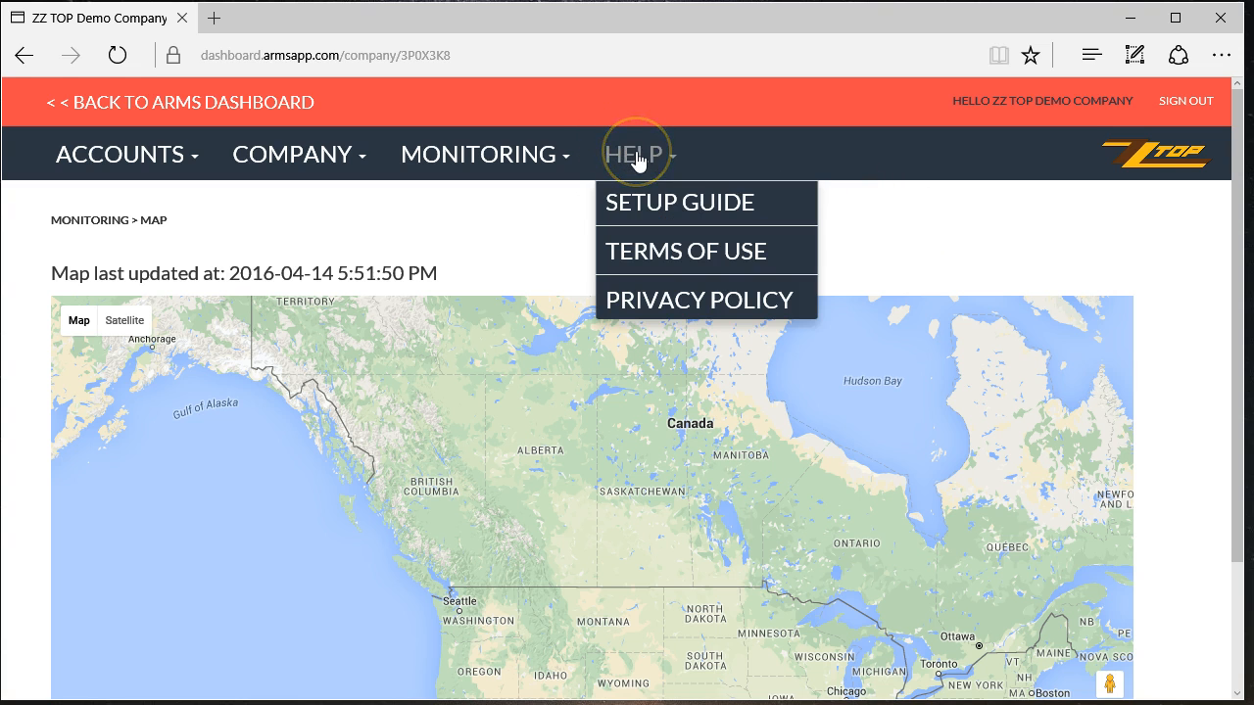
- Open Help > Setup Guide and scroll down to the support contacts and back to the top
{"action": "left_click", "coordinate": [700, 202]}
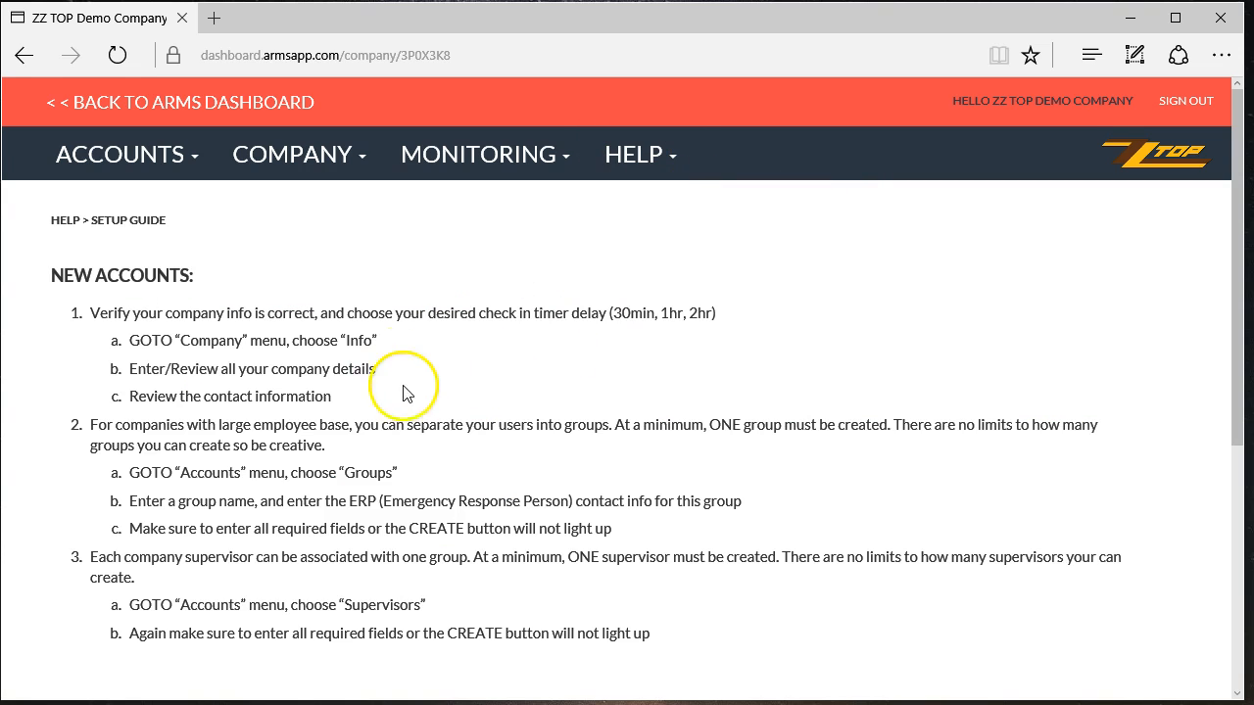
{"action": "scroll", "coordinate": [412, 387], "scroll_direction": "down", "scroll_amount": 2}
{"action": "scroll", "coordinate": [420, 391], "scroll_direction": "down", "scroll_amount": 4}
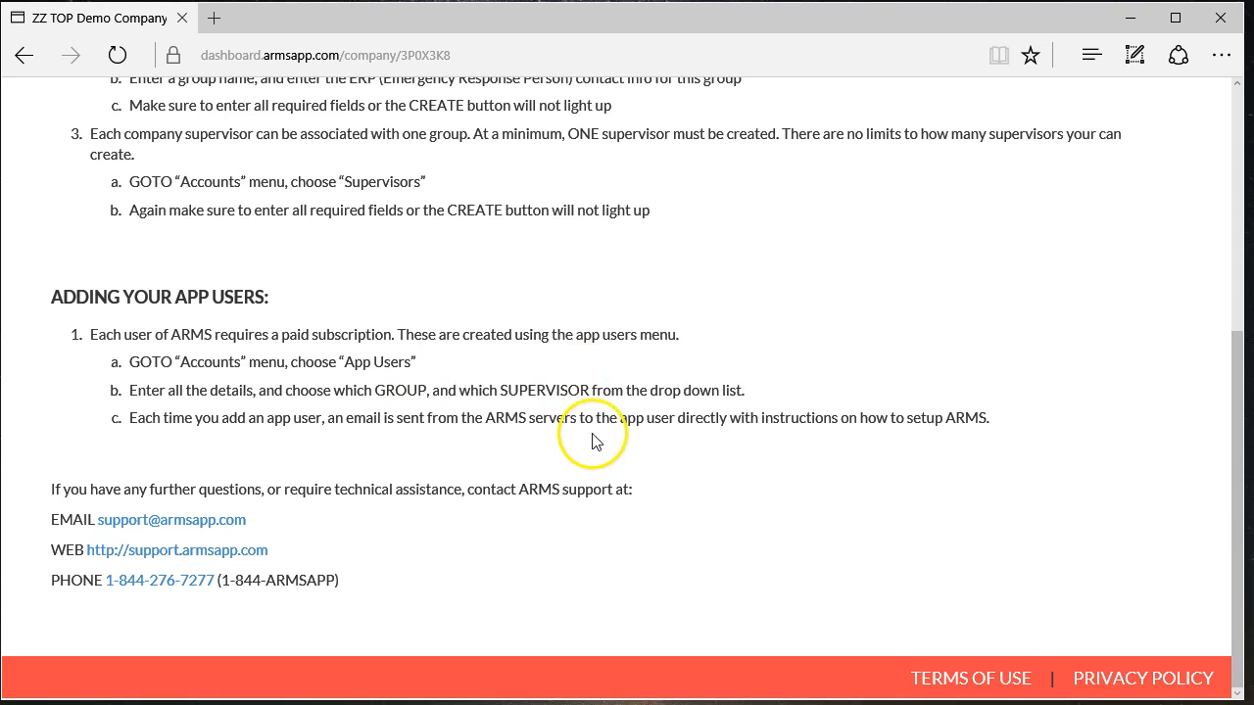
{"action": "scroll", "coordinate": [594, 439], "scroll_direction": "up", "scroll_amount": 4}
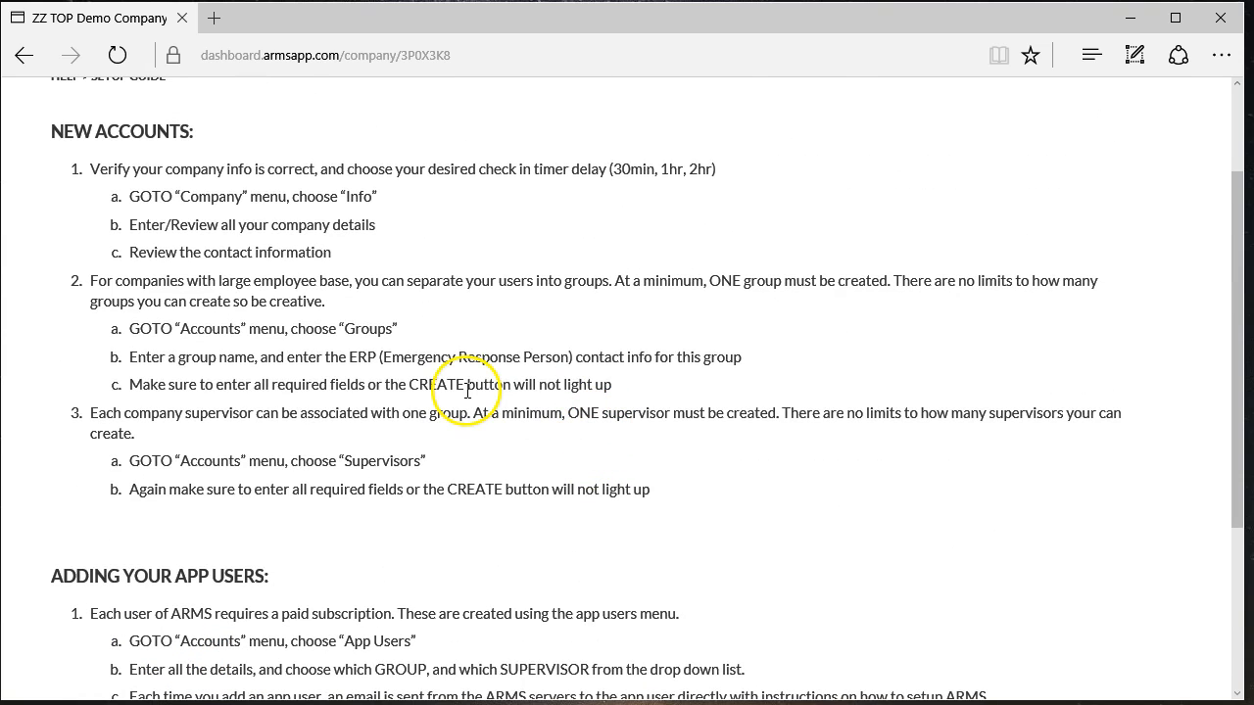
{"action": "scroll", "coordinate": [298, 352], "scroll_direction": "up", "scroll_amount": 2}
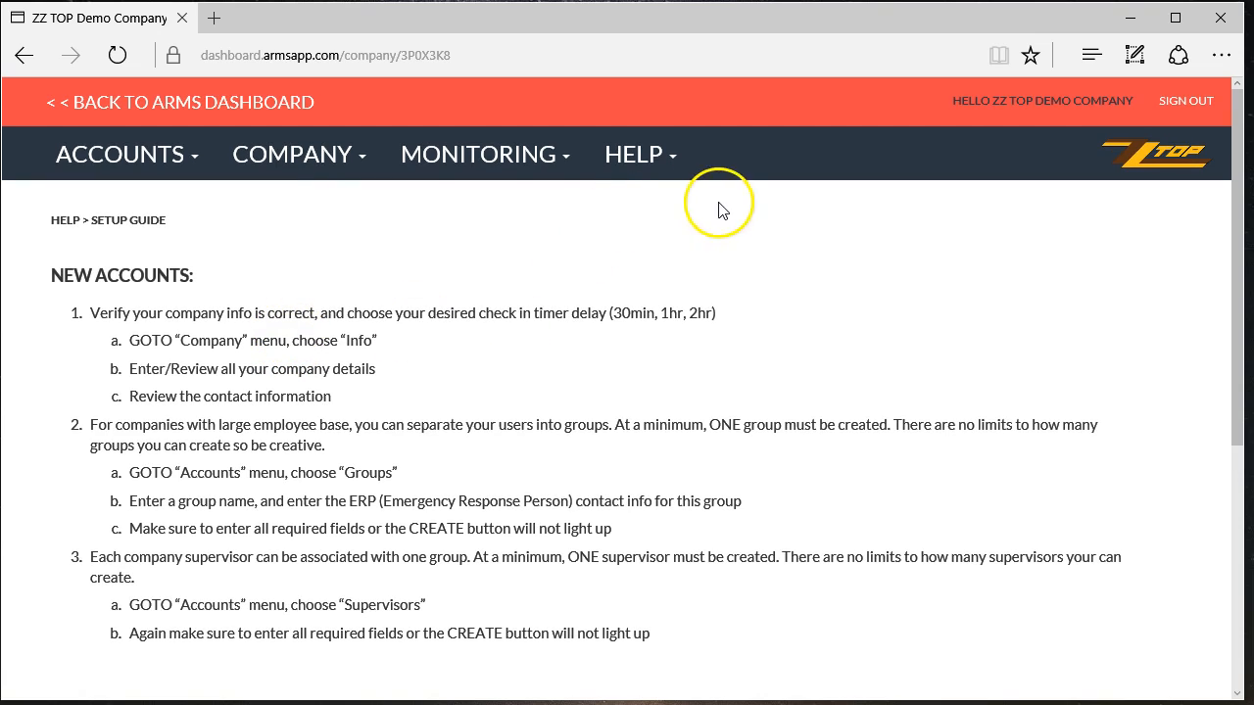